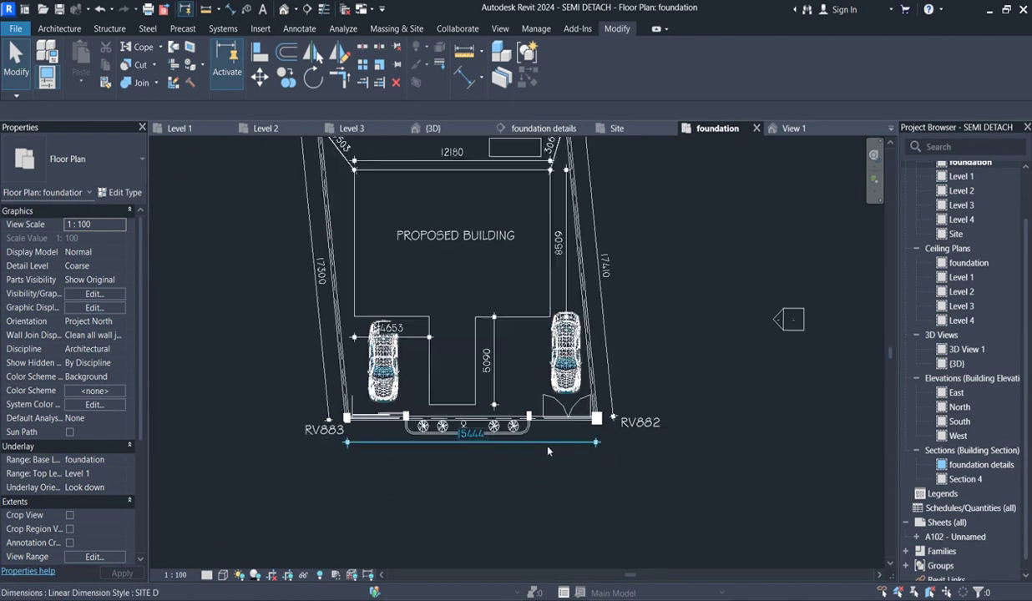
Draw a quarter-round detail arc from the front boundary corner at RV883, curving outward to the near road edge
scroll(518, 439, up, 2)
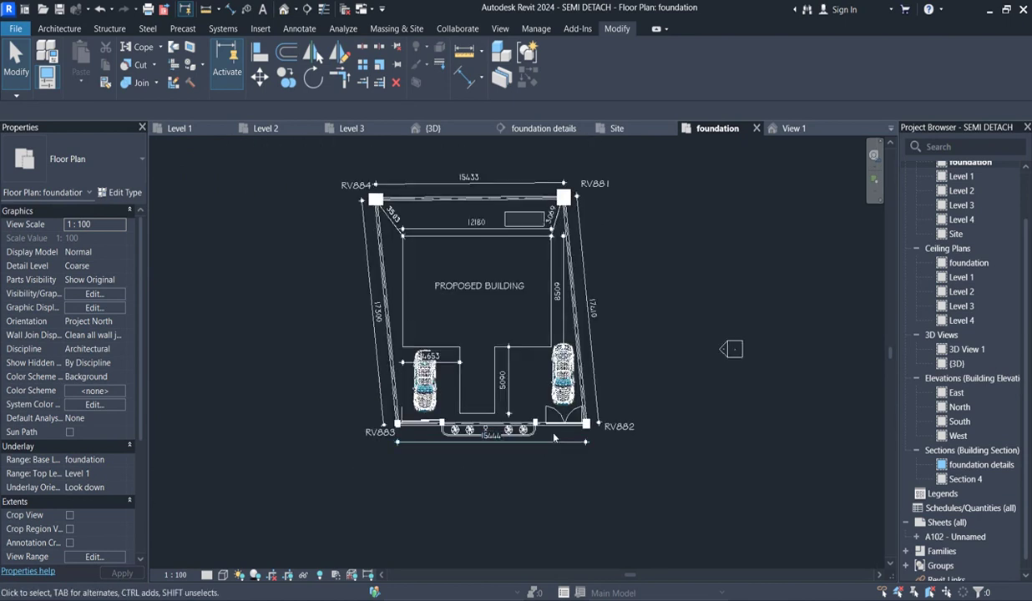
click(409, 351)
click(242, 215)
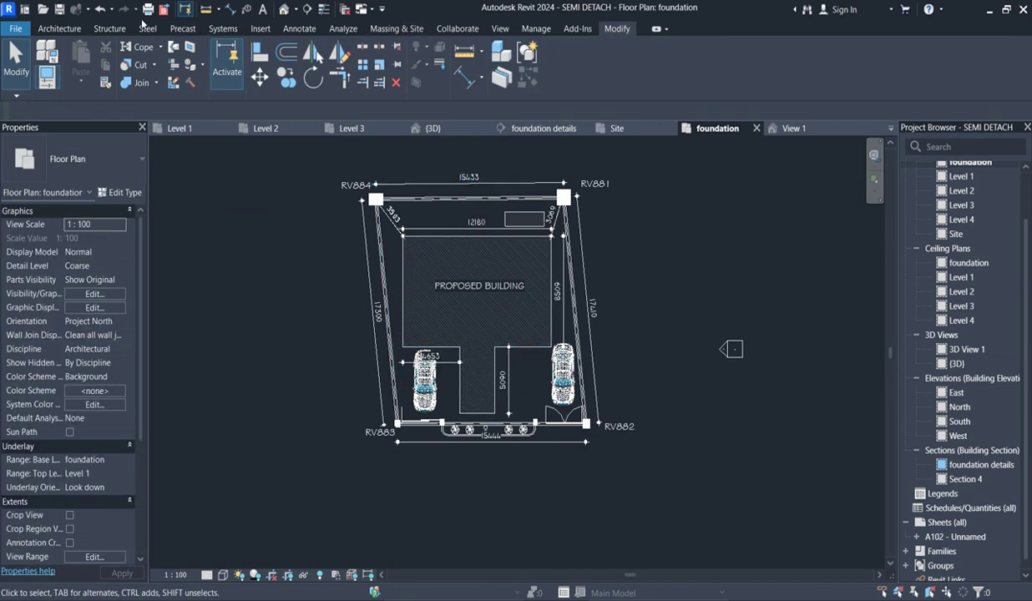
click(299, 29)
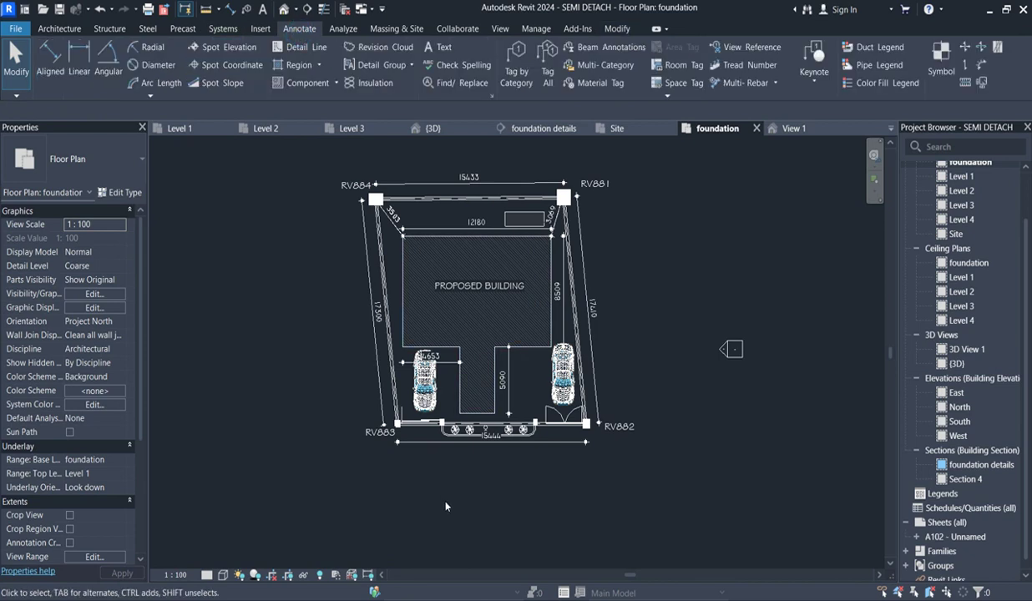
scroll(432, 470, up, 4)
scroll(446, 465, up, 2)
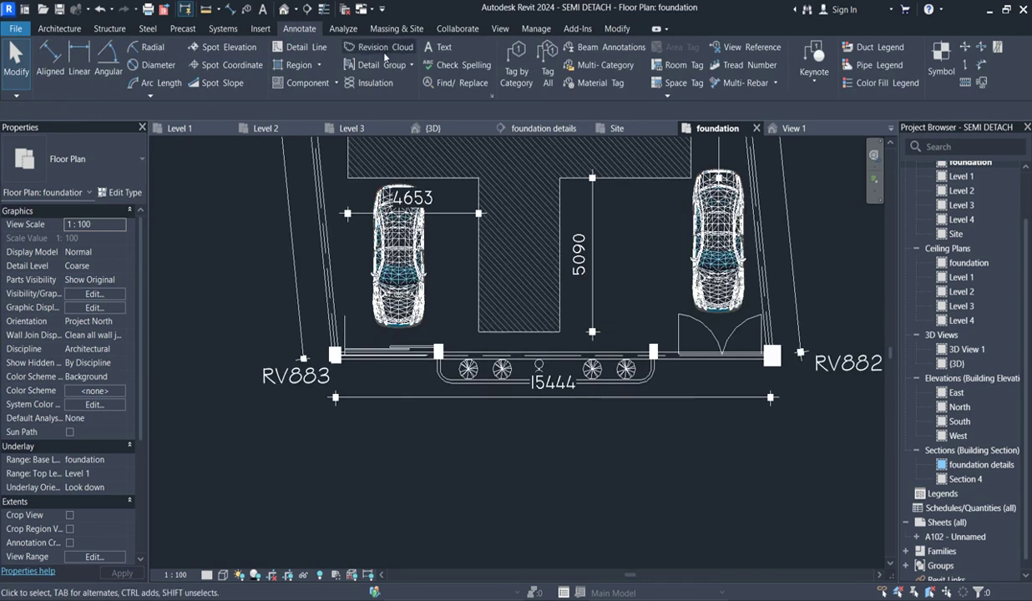
click(301, 47)
scroll(350, 369, up, 2)
click(339, 354)
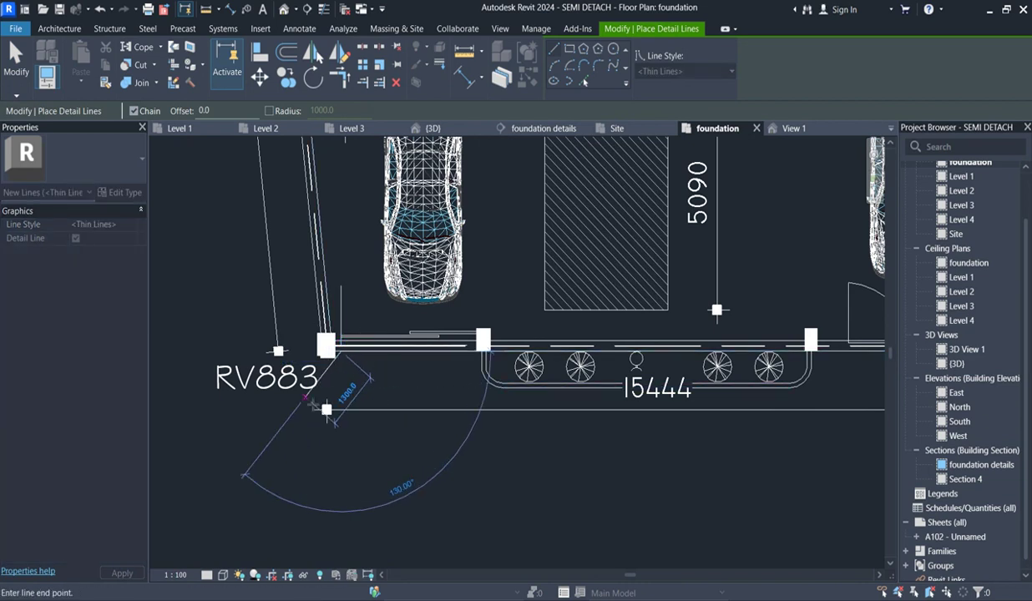
click(553, 64)
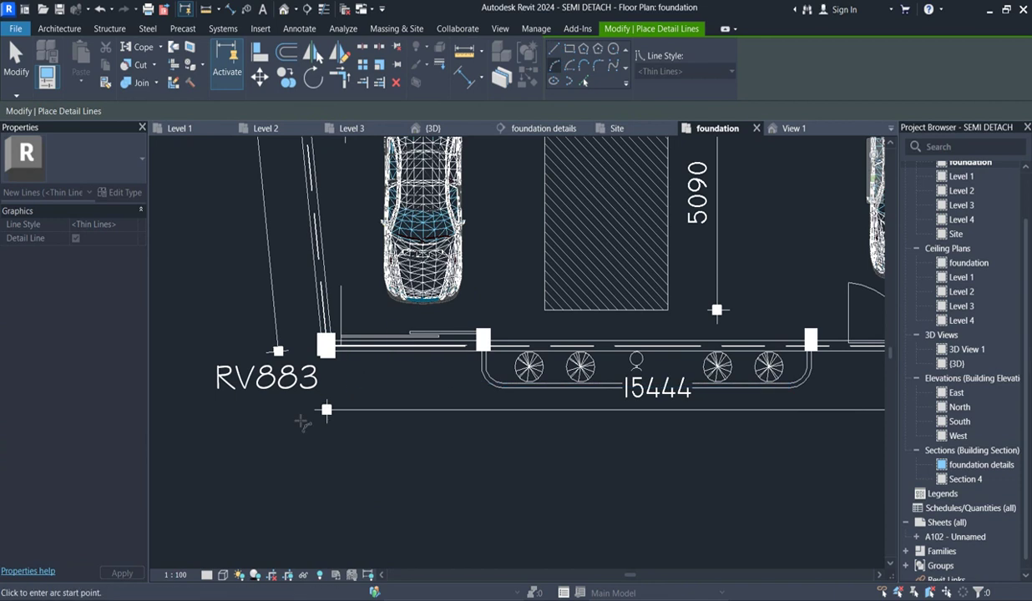
click(327, 344)
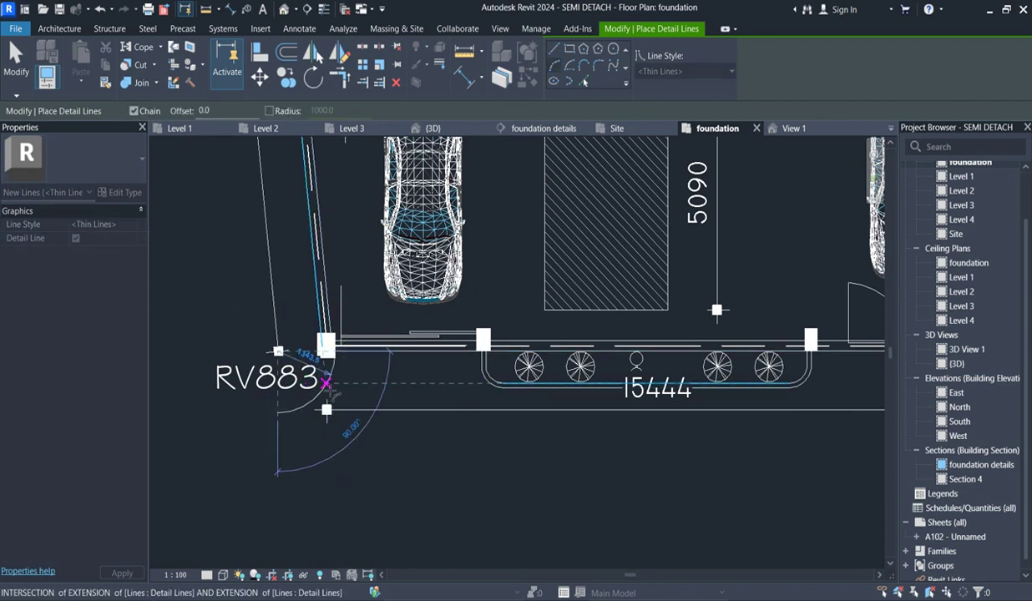
Continue from the RV883 arc with a horizontal detail line about 21000 mm long, running left away from the plot
scroll(416, 349, down, 4)
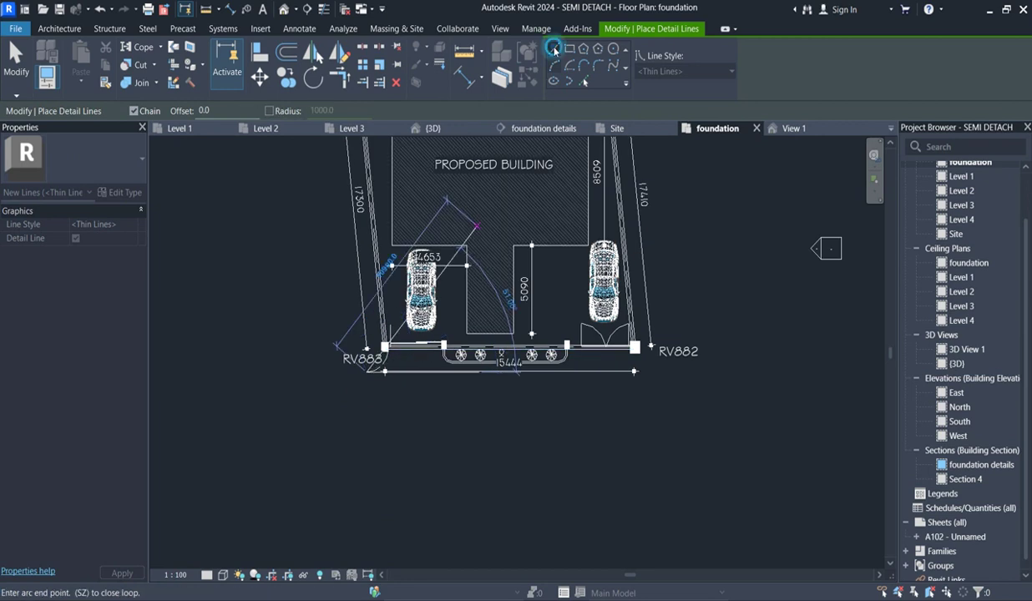
scroll(277, 385, down, 3)
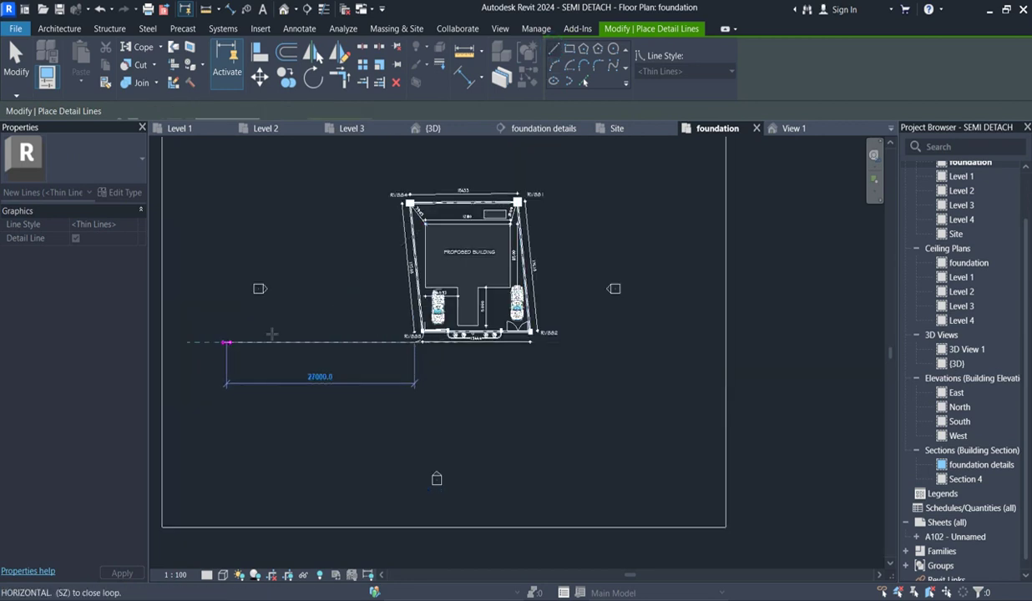
click(269, 342)
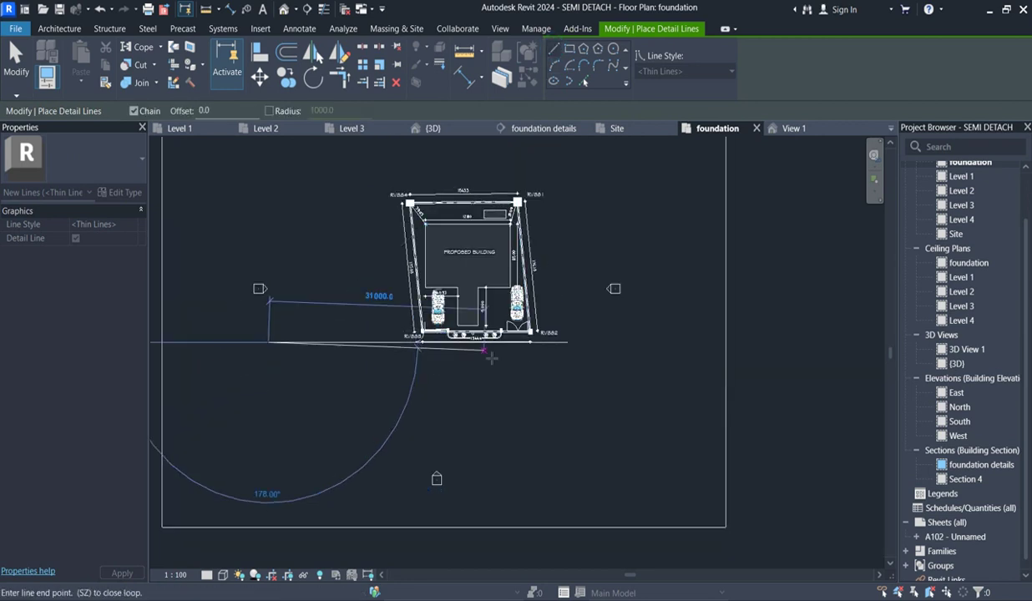
key(Escape)
Draw a matching detail arc from the front boundary corner at RV882, curving outward to the near road edge
scroll(528, 331, up, 5)
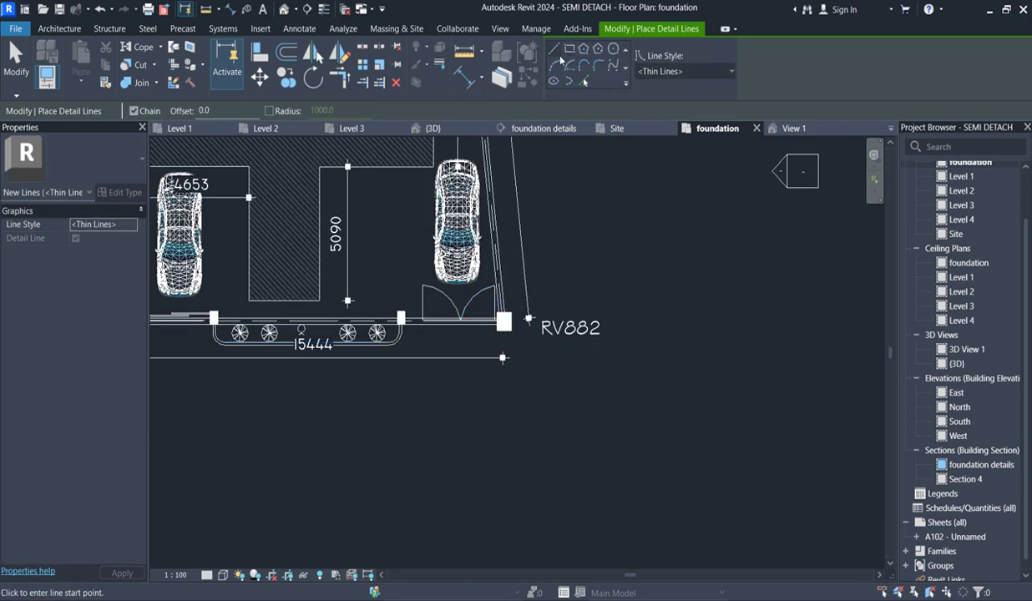
scroll(507, 337, up, 2)
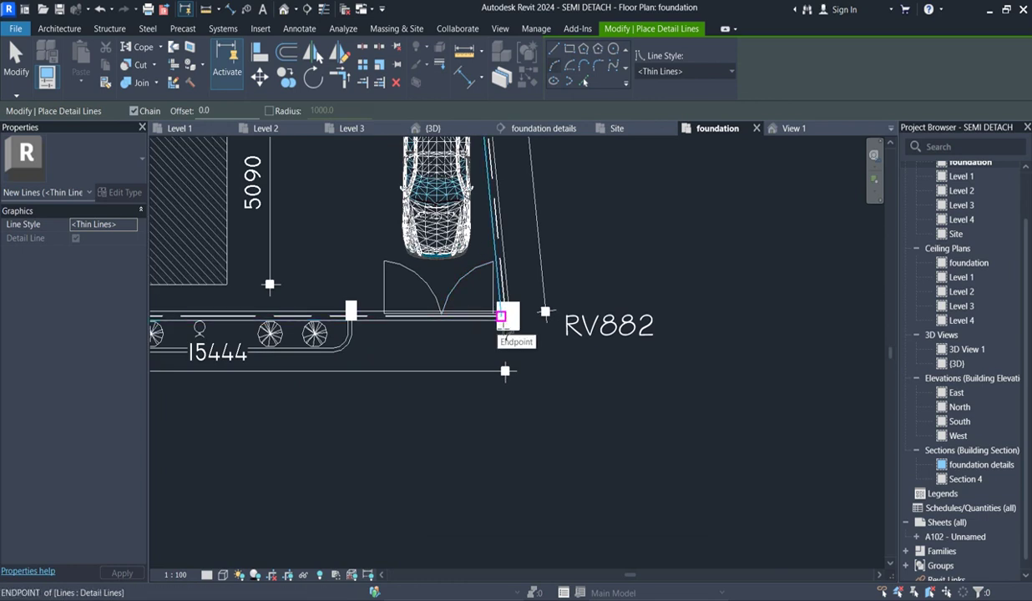
scroll(501, 316, up, 3)
click(501, 316)
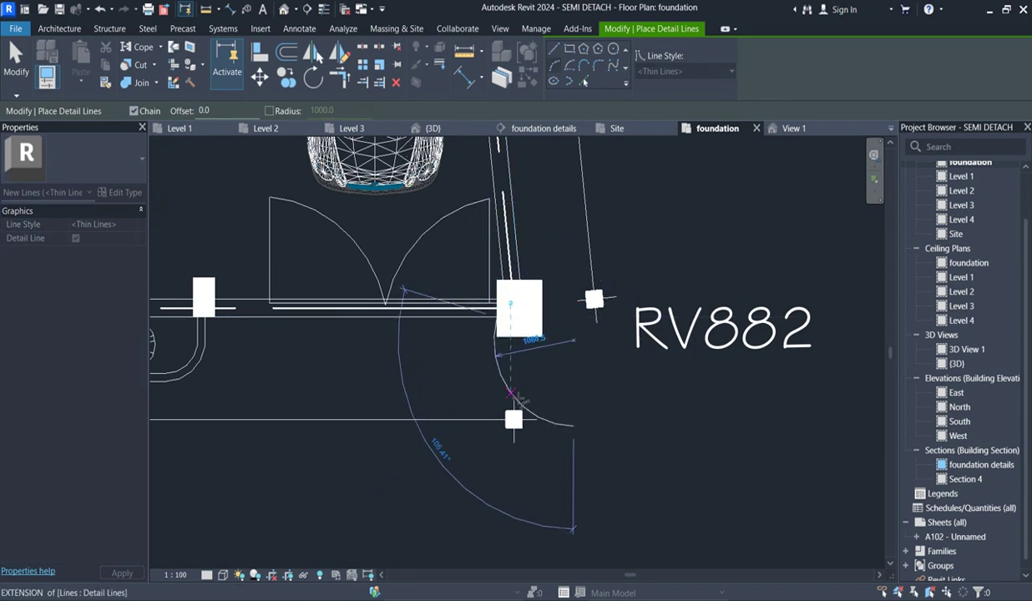
scroll(513, 382, down, 4)
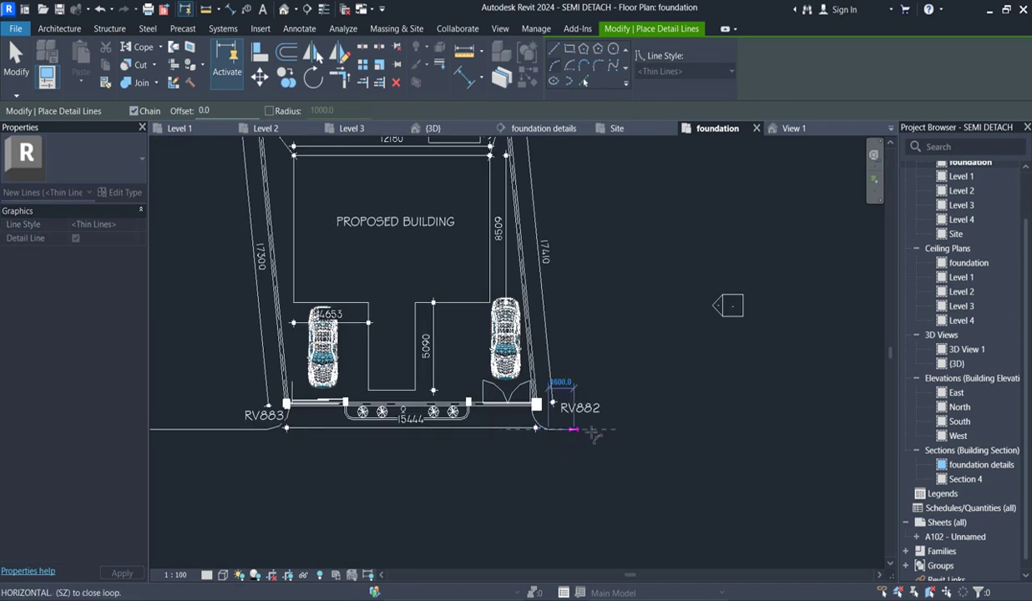
Draw a horizontal detail line from the end of the RV882 arc, running right away from the plot
click(554, 49)
click(549, 388)
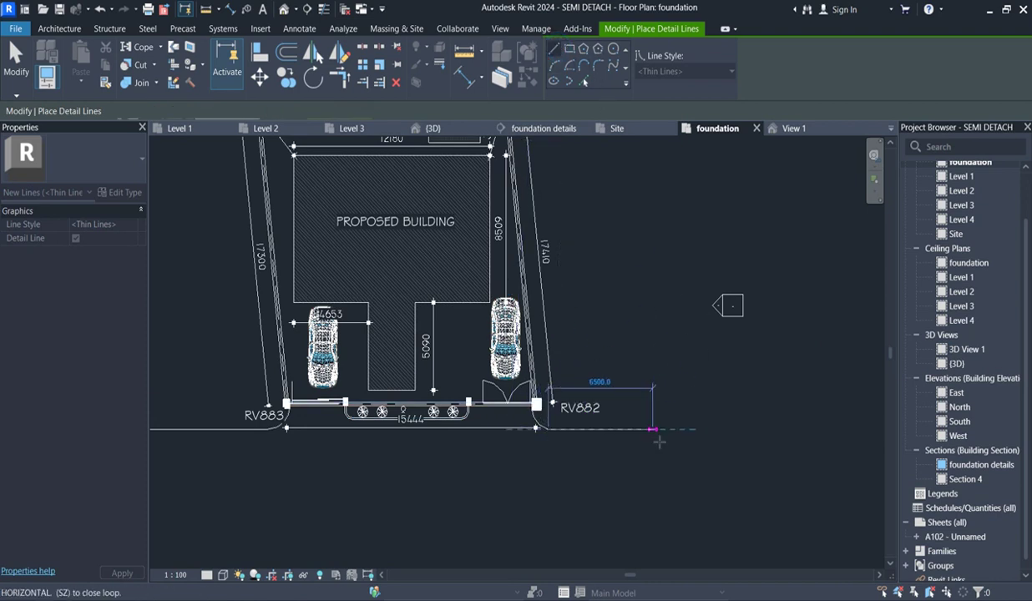
click(670, 388)
click(670, 432)
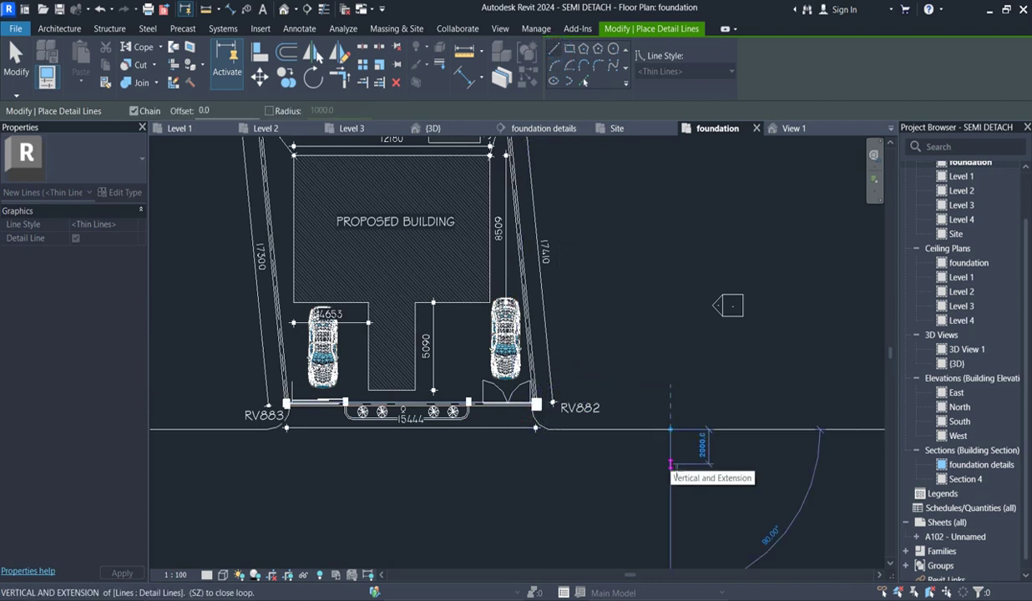
right_click(670, 468)
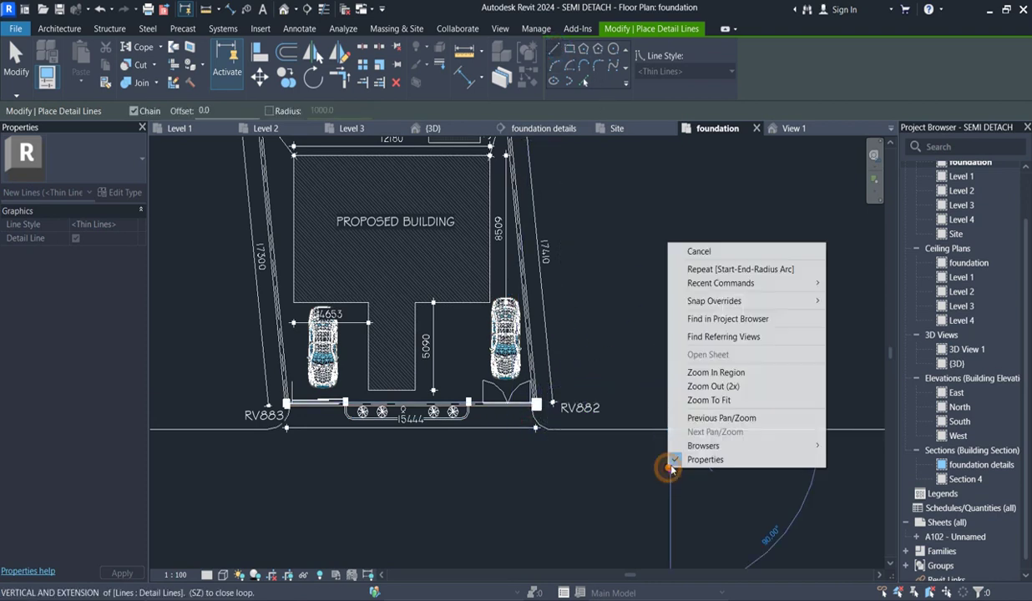
click(700, 252)
Draw the far road edge as a horizontal detail line about 5000 mm below the near edge, reaching past the plot on both sides
scroll(529, 349, down, 3)
click(276, 377)
click(273, 413)
click(648, 414)
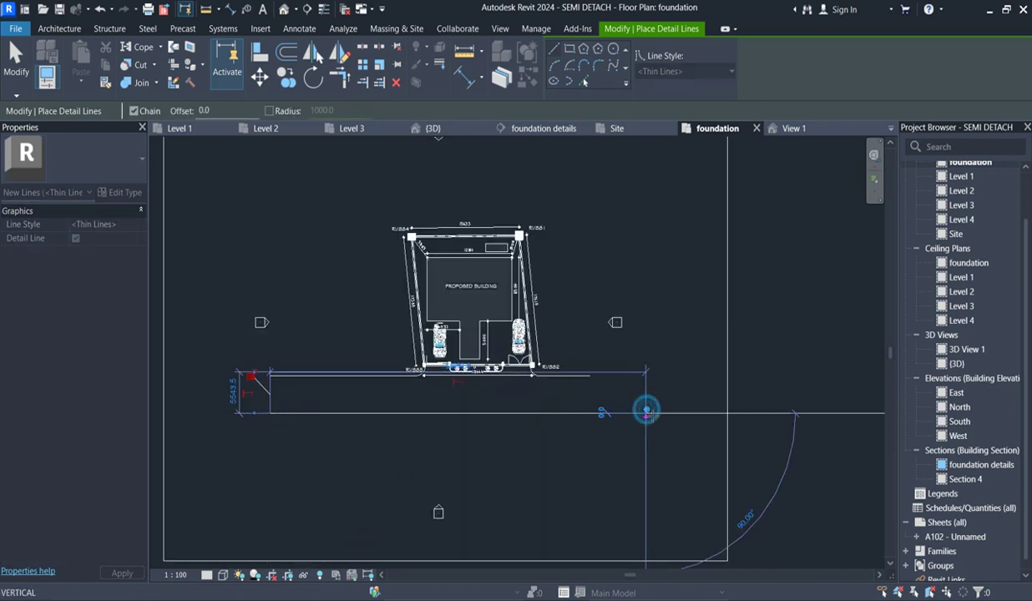
Close the right end of the road with a vertical line containing a zigzag break, up to near-edge level
scroll(647, 401, up, 3)
click(648, 401)
scroll(648, 403, up, 4)
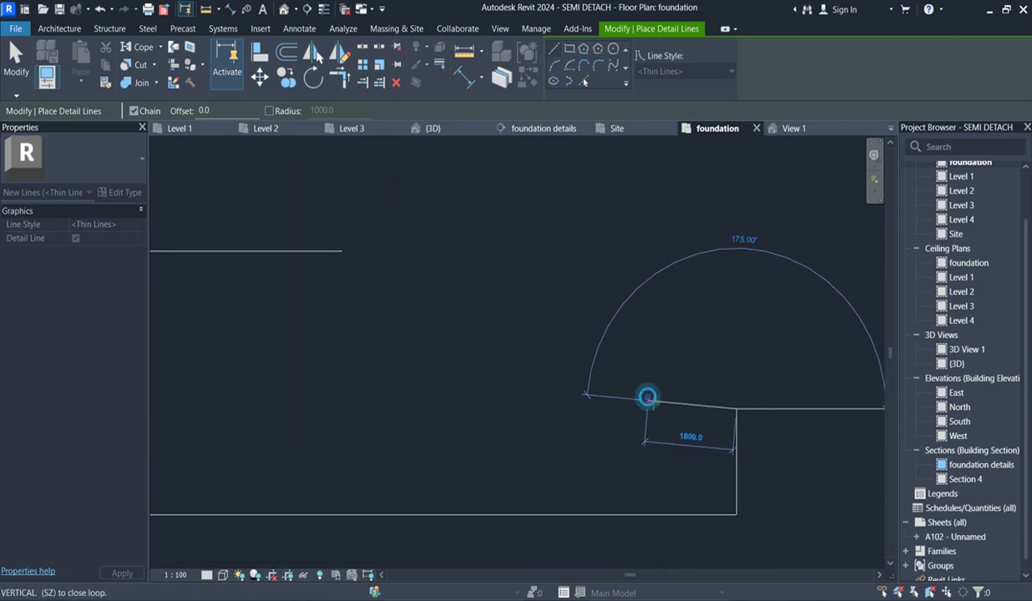
click(820, 387)
click(737, 381)
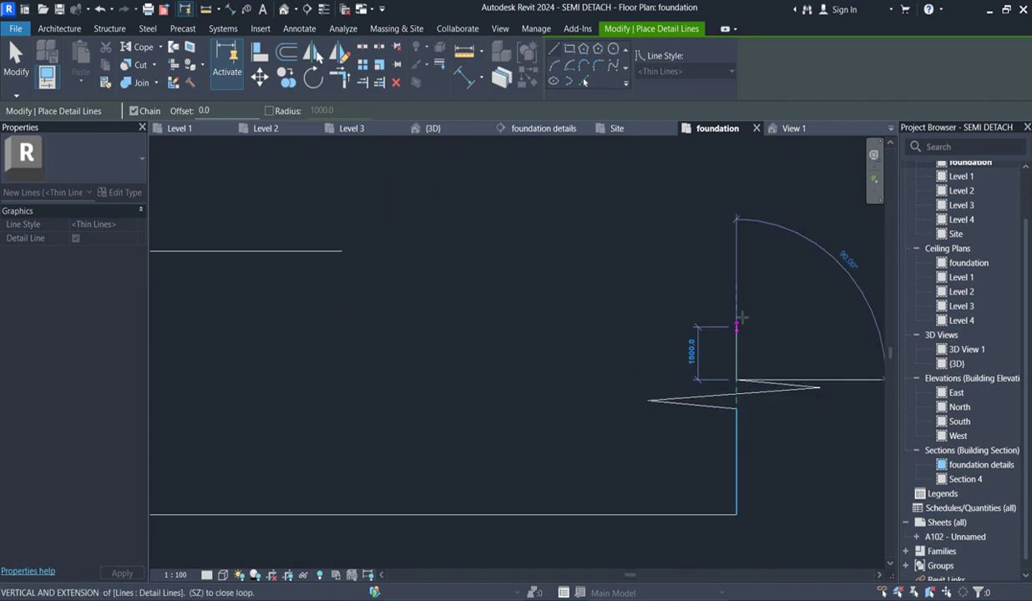
click(737, 251)
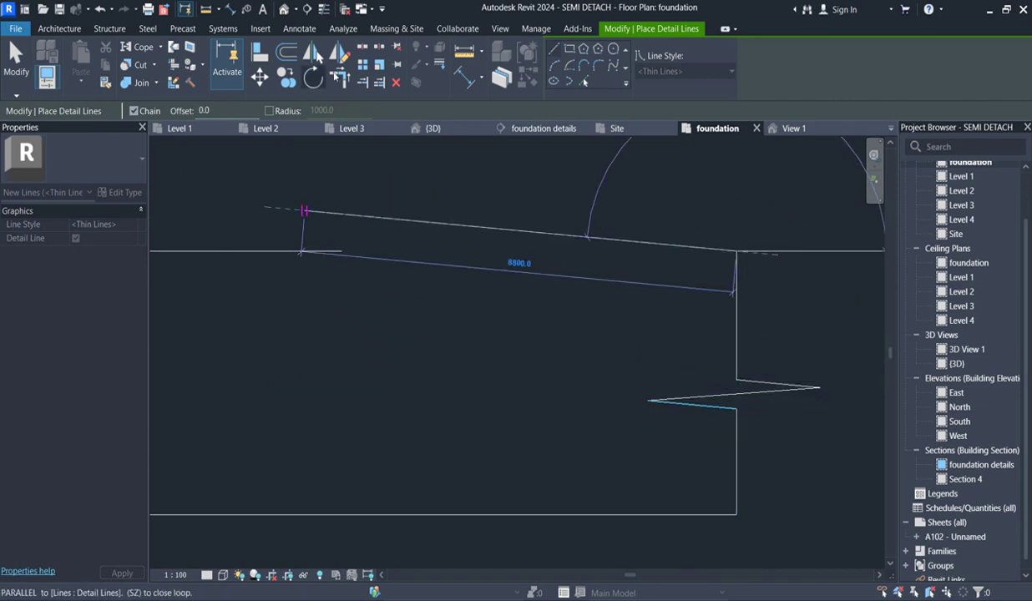
Join the near road edge at RV882 to the vertical break line with Trim/Extend to Corner
click(336, 78)
click(311, 250)
click(734, 309)
scroll(619, 377, down, 3)
right_click(587, 241)
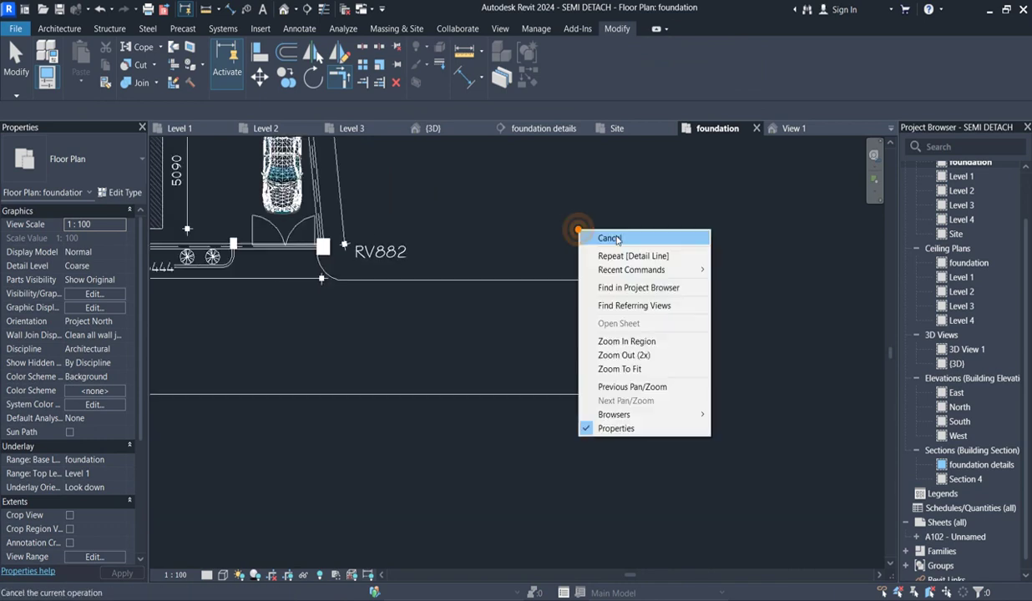
click(594, 237)
Copy the five lines of the right-hand zigzag break line to the left end of the road
drag(544, 234, 706, 447)
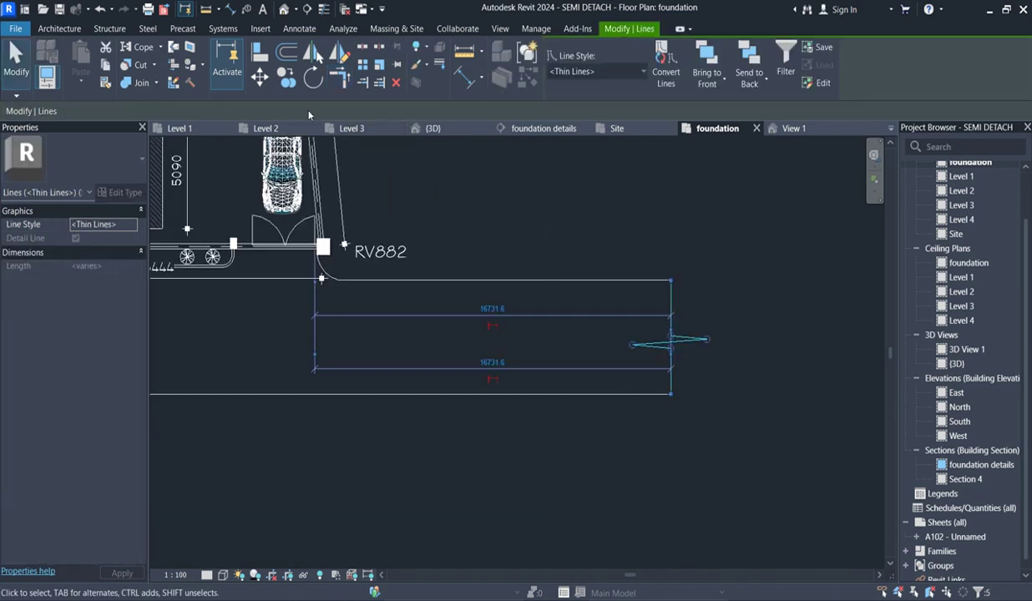
click(288, 79)
click(664, 284)
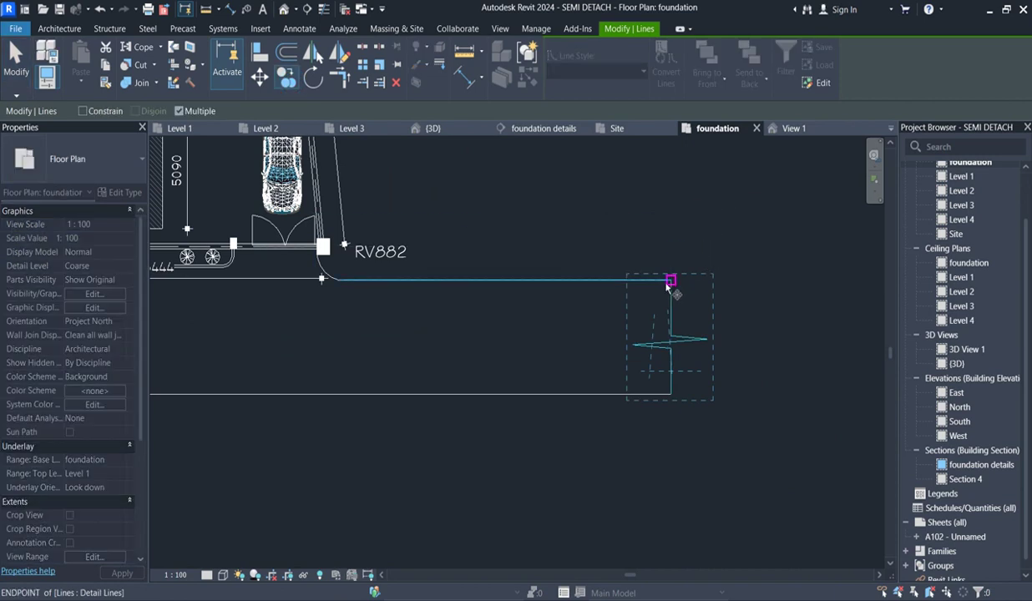
scroll(700, 300, down, 4)
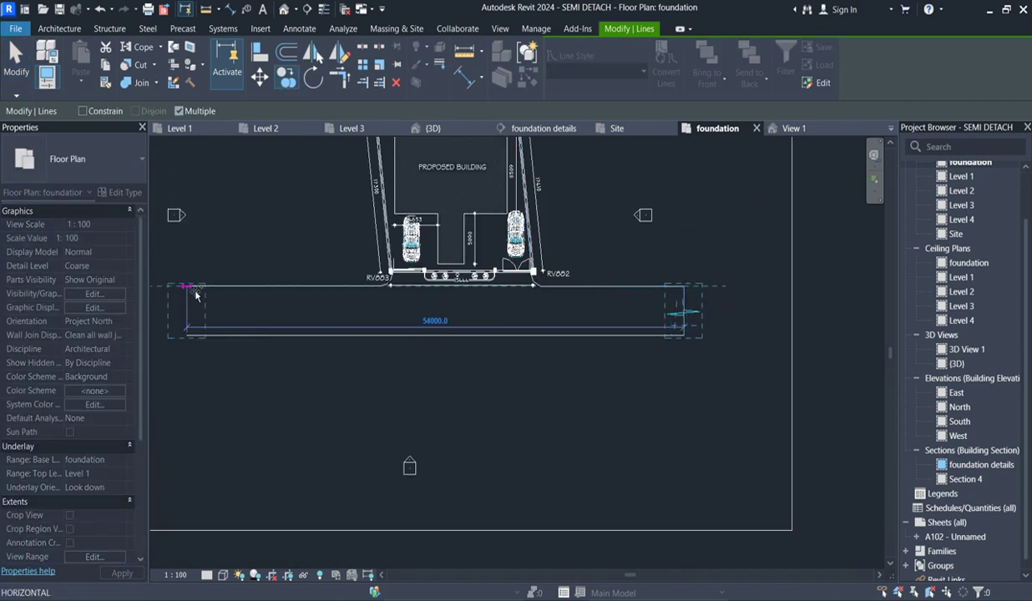
scroll(194, 297, up, 3)
scroll(199, 288, up, 3)
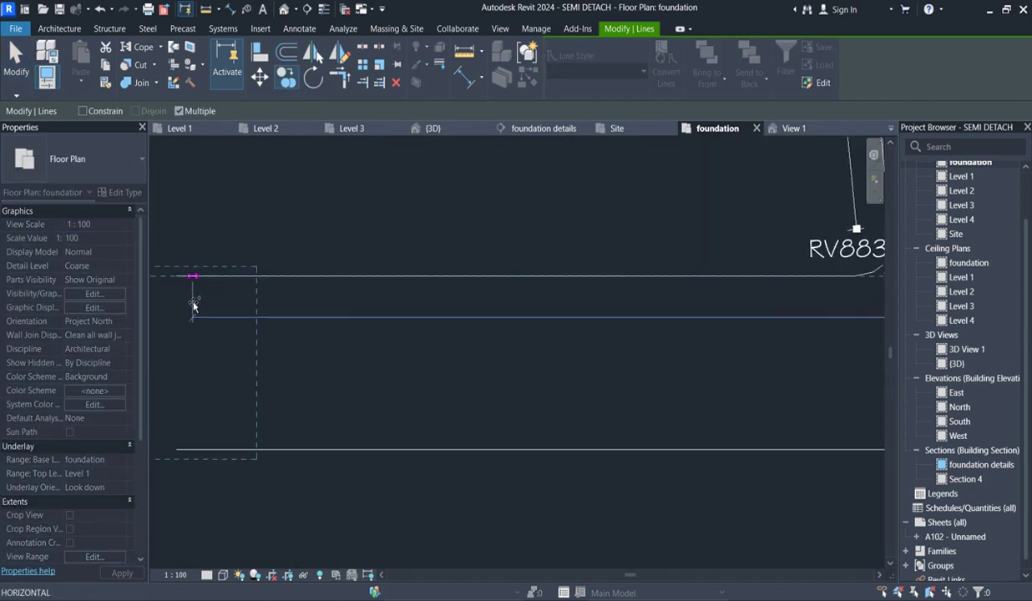
scroll(275, 350, down, 3)
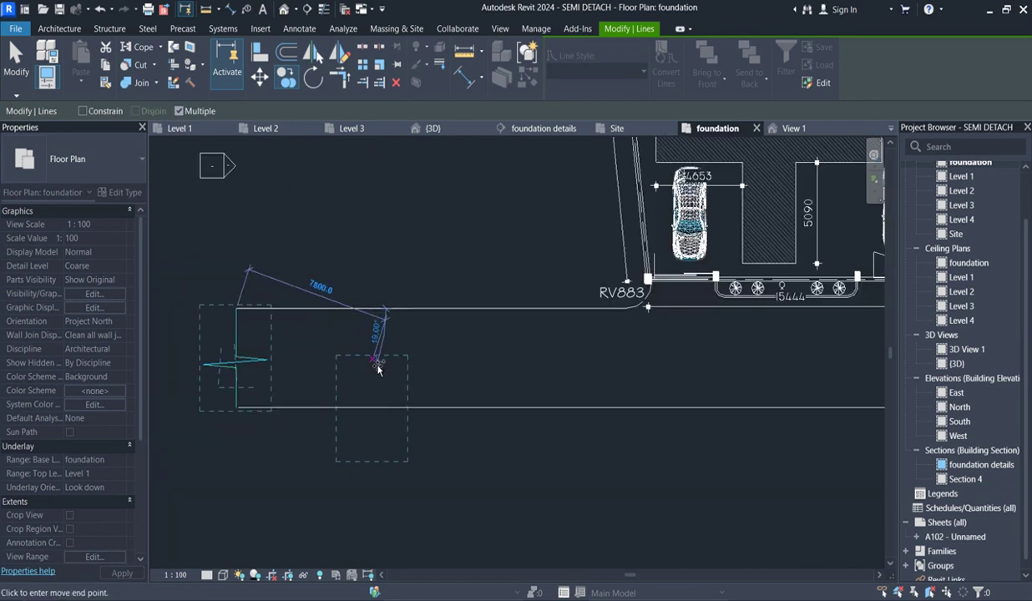
click(284, 422)
Lengthen the left break line's vertical segments beyond both road edges, with the upper segment about 3890 mm long
scroll(221, 392, up, 3)
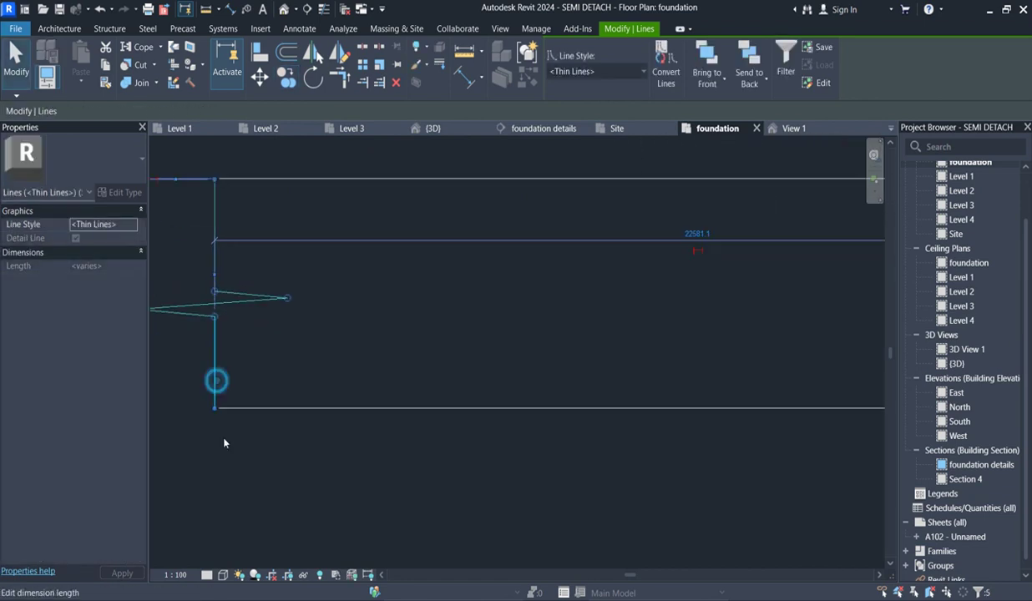
drag(214, 409, 218, 143)
scroll(272, 288, down, 2)
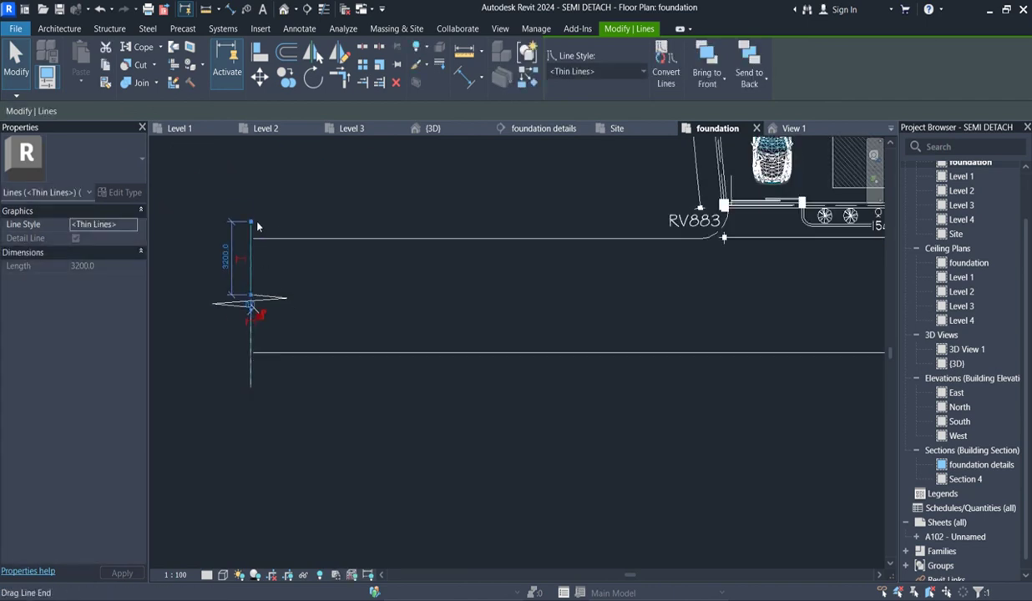
Stretch the left end of the near road edge to meet the left break line
click(289, 237)
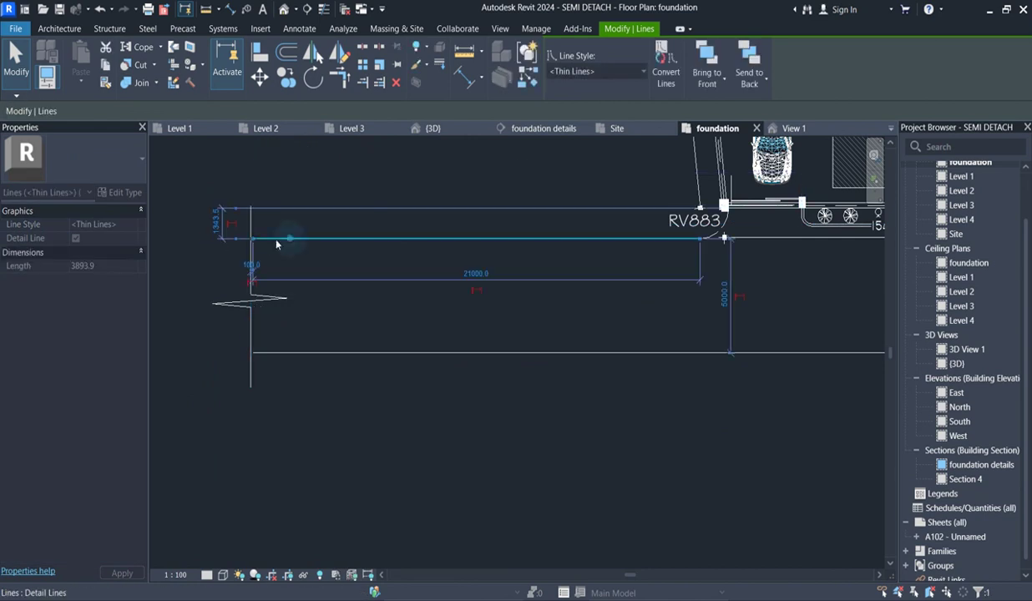
scroll(270, 246, up, 1)
scroll(259, 238, up, 2)
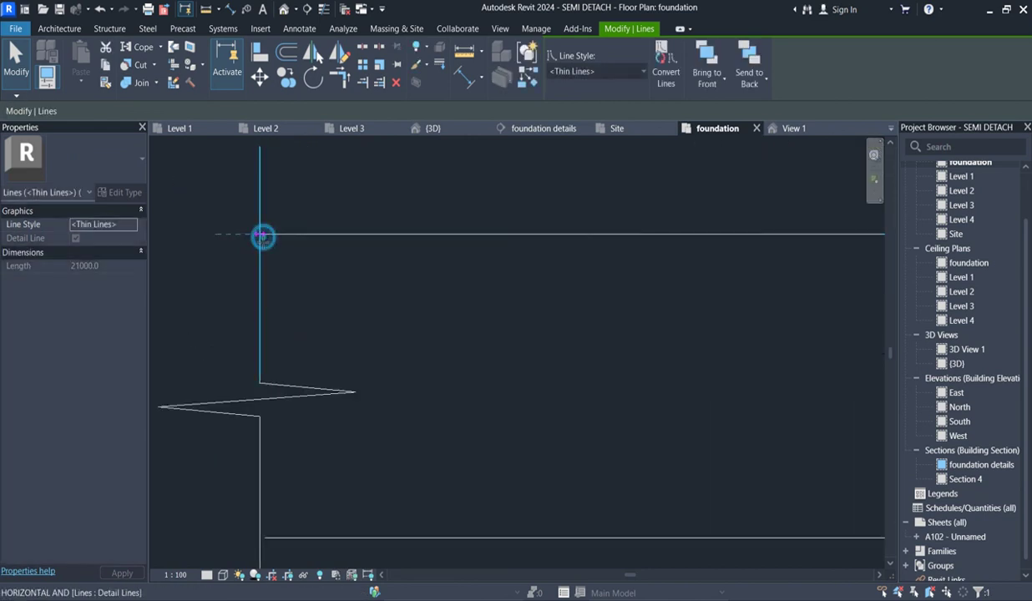
drag(263, 234, 338, 312)
click(338, 313)
Lengthen the right break line's vertical segments beyond both road edges, with the upper segment about 3790 mm long
scroll(338, 314, down, 8)
scroll(771, 313, up, 1)
scroll(771, 313, up, 1)
click(657, 346)
scroll(656, 330, up, 2)
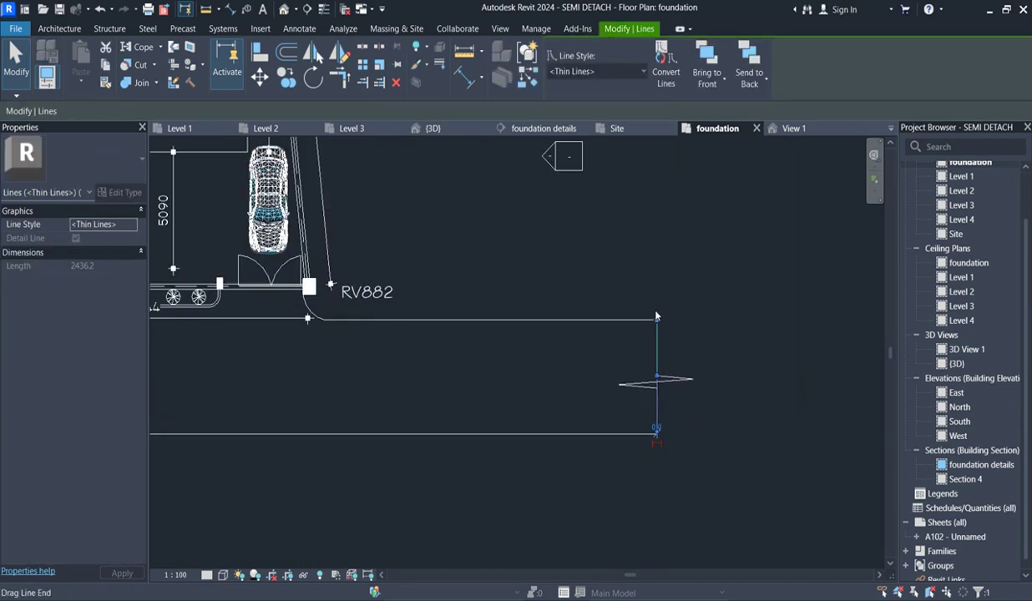
drag(658, 325, 657, 291)
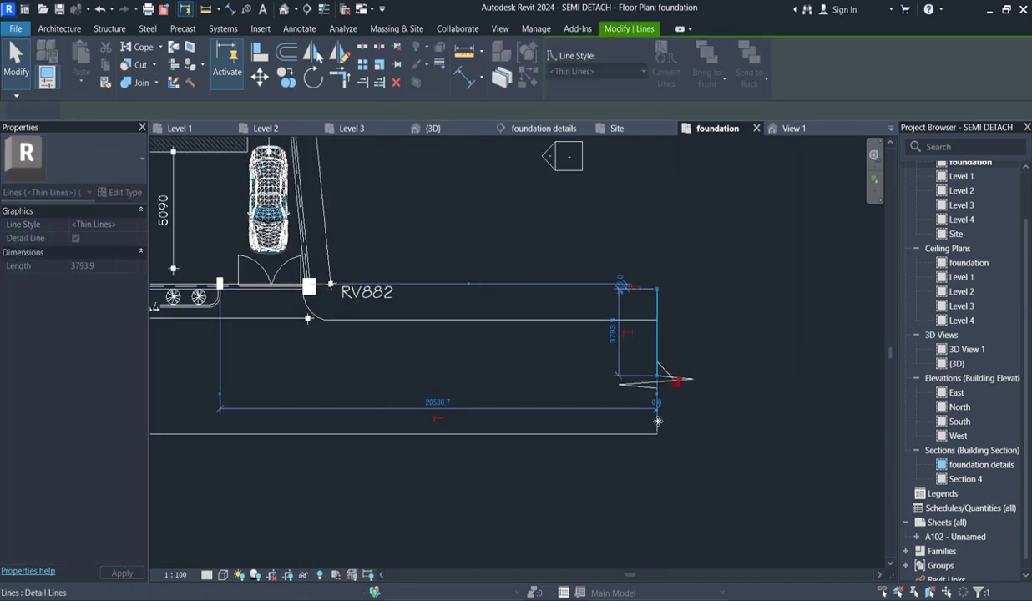
click(668, 431)
drag(656, 434, 663, 470)
click(699, 425)
scroll(699, 425, down, 6)
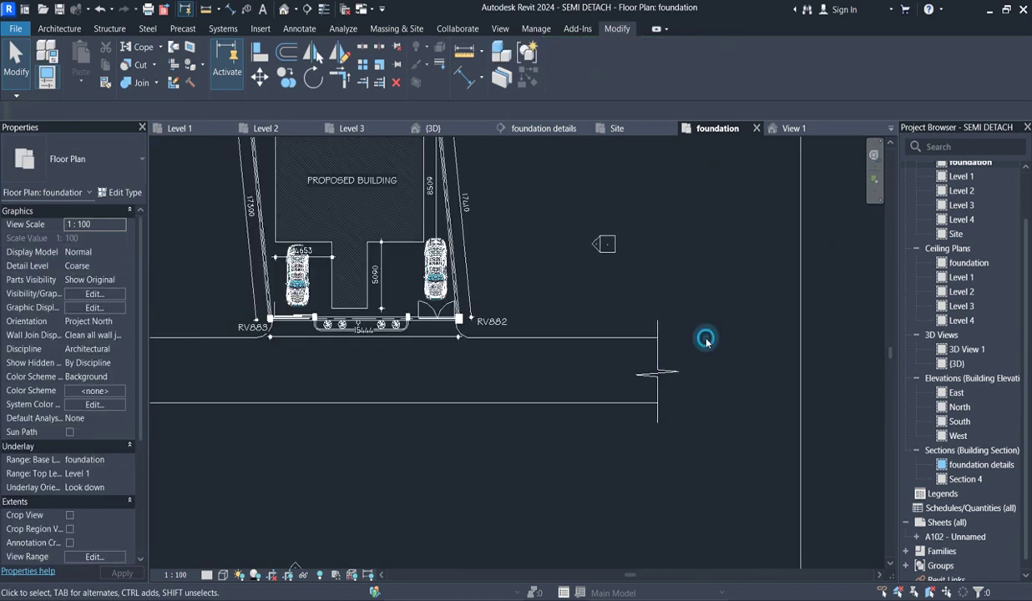
scroll(519, 395, up, 2)
scroll(596, 244, up, 2)
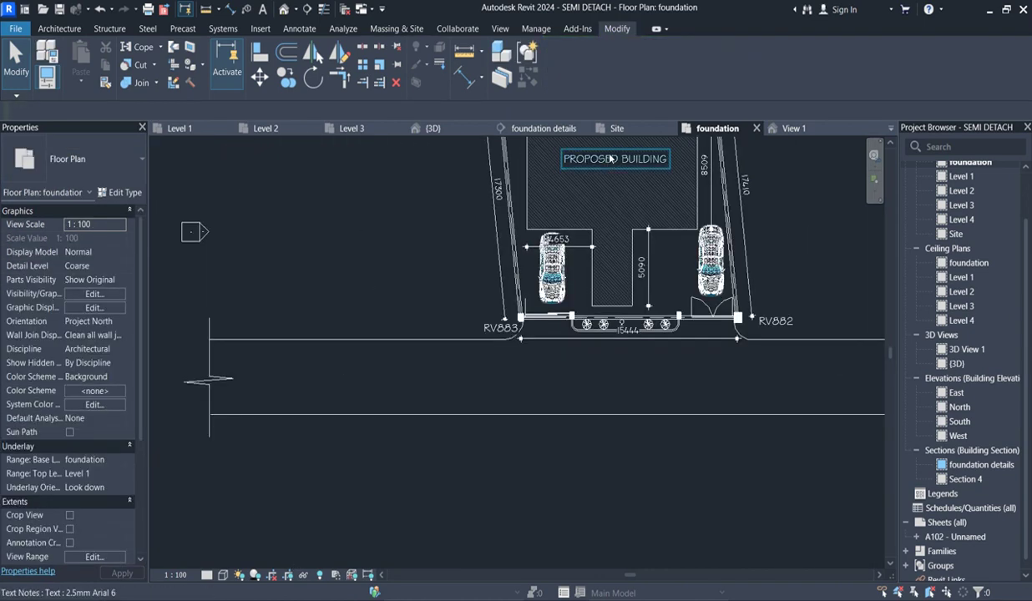
Copy the PROPOSED BUILDING text note onto the access road near the plot's left entrance corner
click(609, 160)
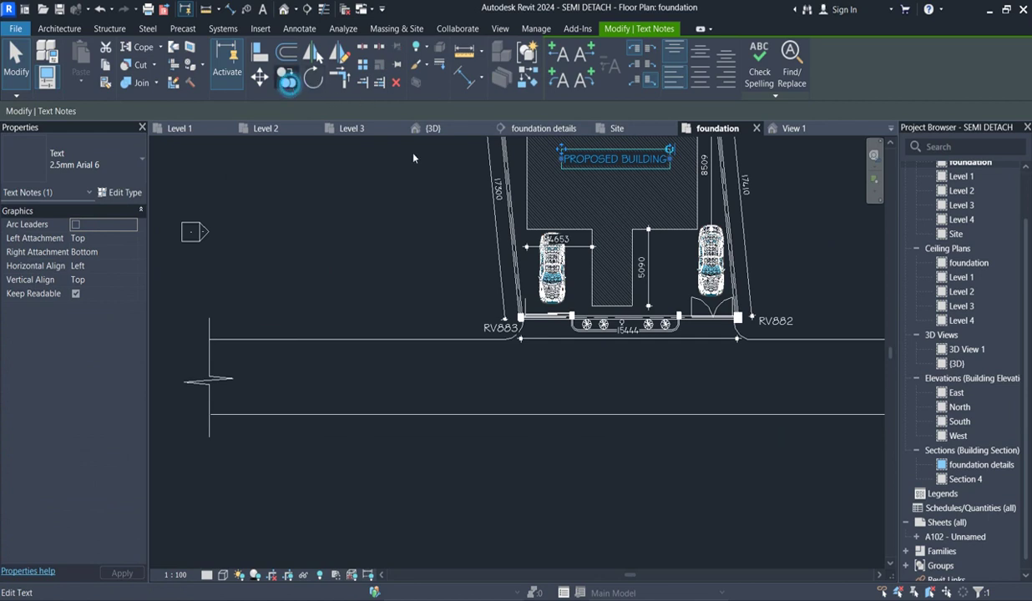
click(286, 79)
click(644, 158)
scroll(465, 383, up, 2)
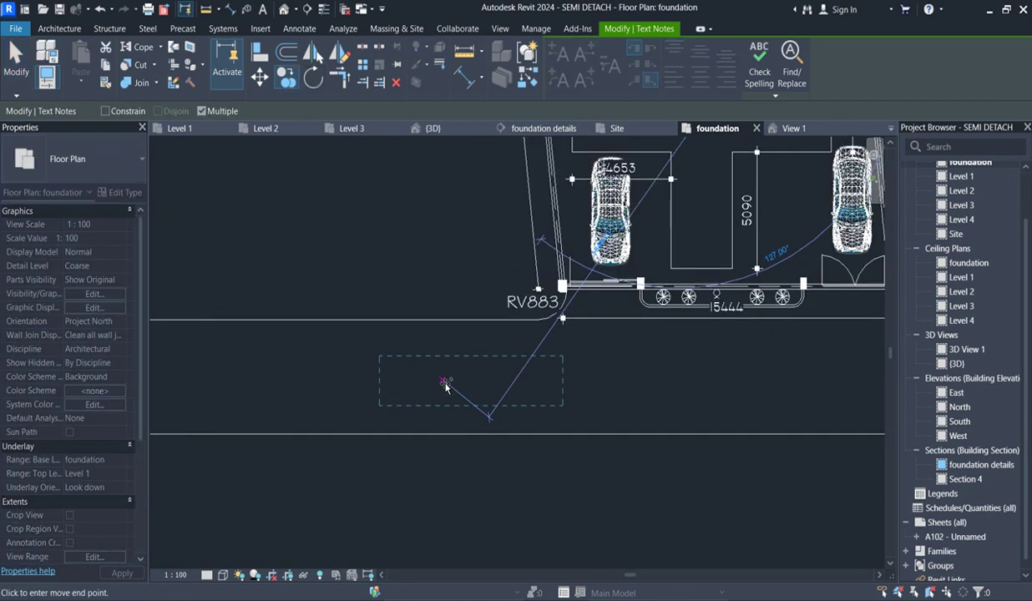
click(447, 384)
key(Escape)
Change the copied text note on the road to read ACCESS ROAD
click(488, 380)
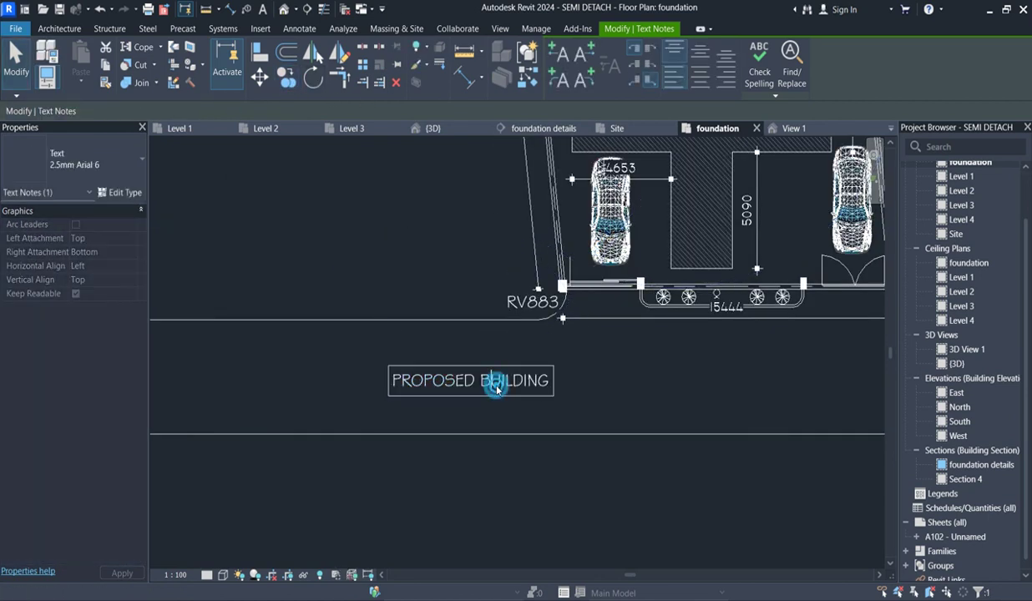
double_click(527, 384)
key(ctrl+a)
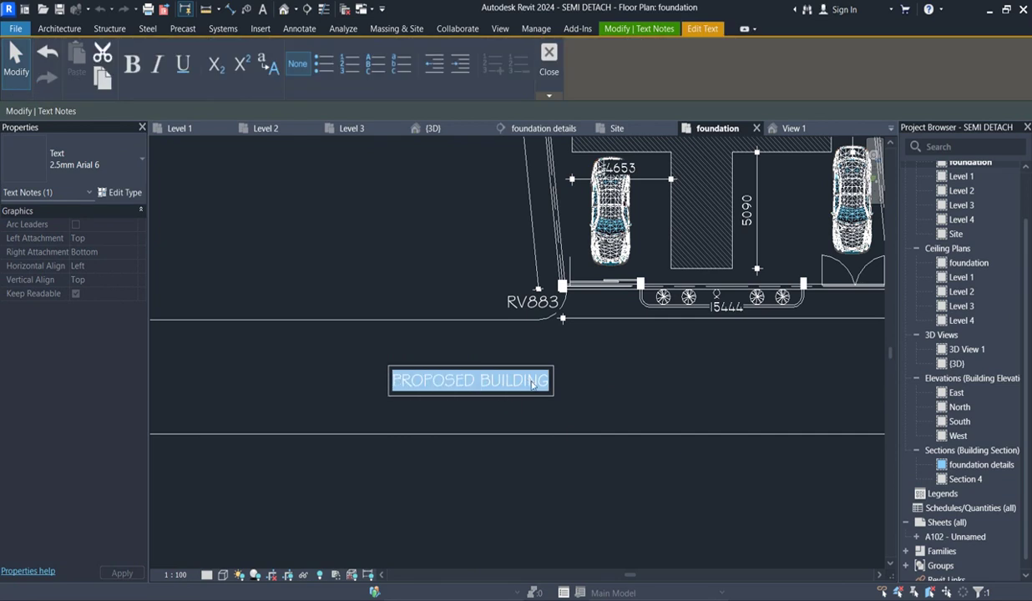
text(ACCESS RO)
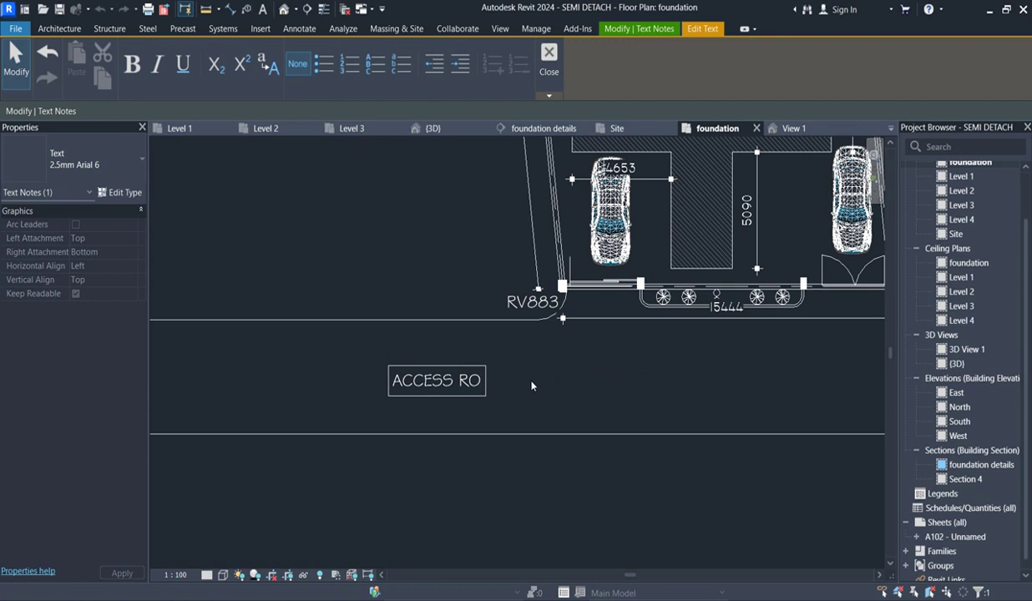
click(559, 378)
Copy the ACCESS ROAD label along the road to the right of the plot entrance, below RV882
scroll(427, 432, down, 3)
click(286, 78)
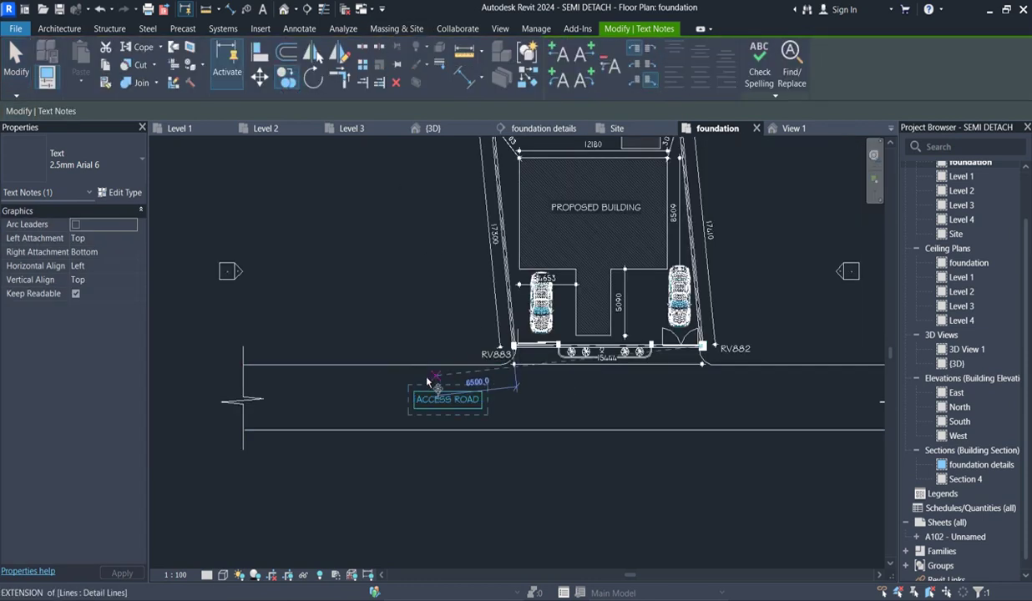
click(415, 387)
click(719, 387)
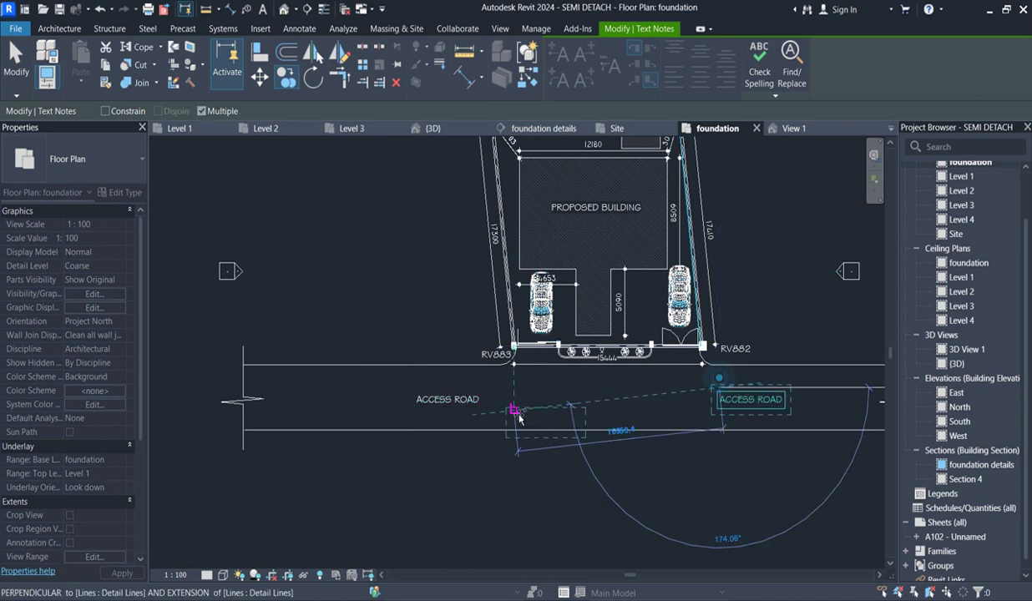
key(Escape)
Move the 15444 frontage dimension away from the front fence, down into the road
scroll(583, 399, down, 2)
scroll(534, 249, up, 4)
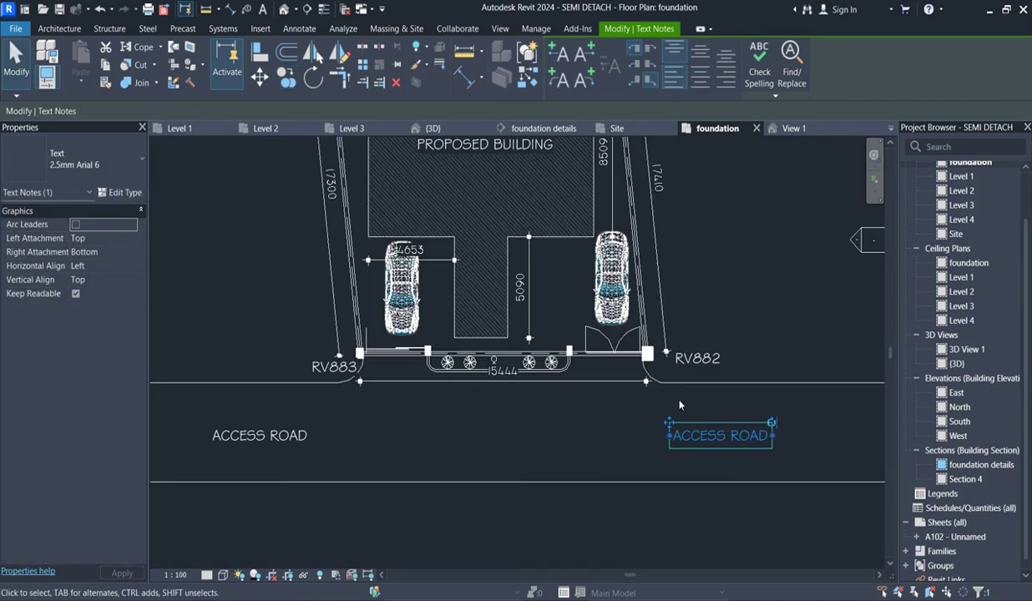
click(620, 381)
drag(618, 381, 613, 423)
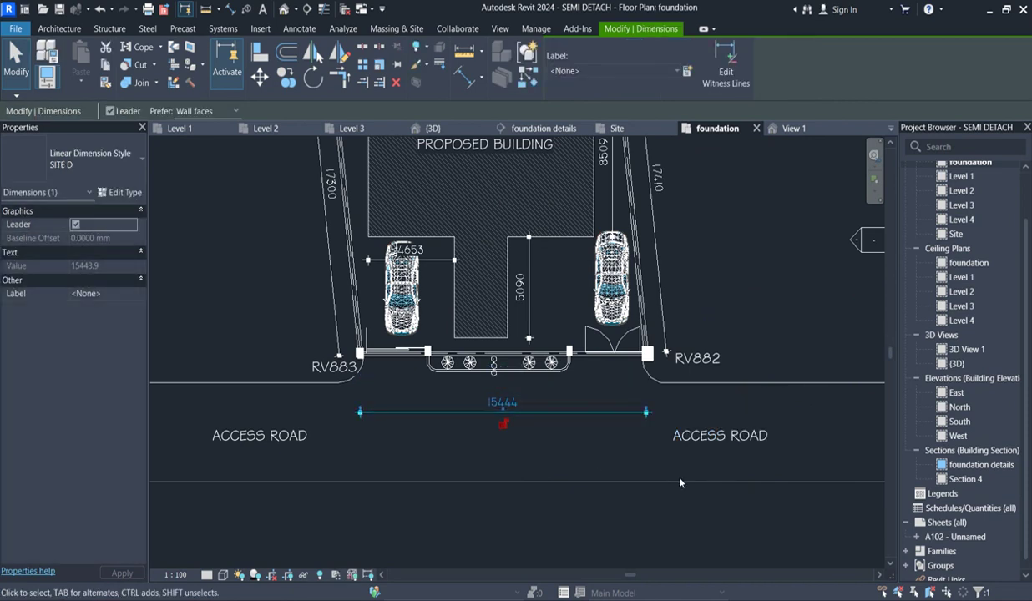
Draw a thin-line arc from the right ACCESS ROAD label up towards the double gate, with a radius of about 3550 mm
click(610, 335)
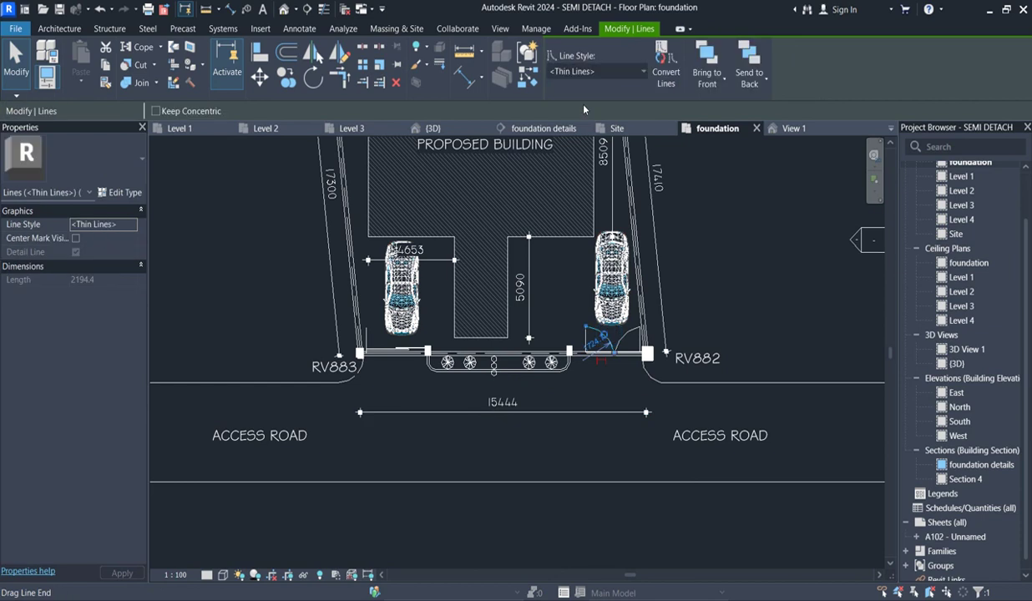
click(534, 75)
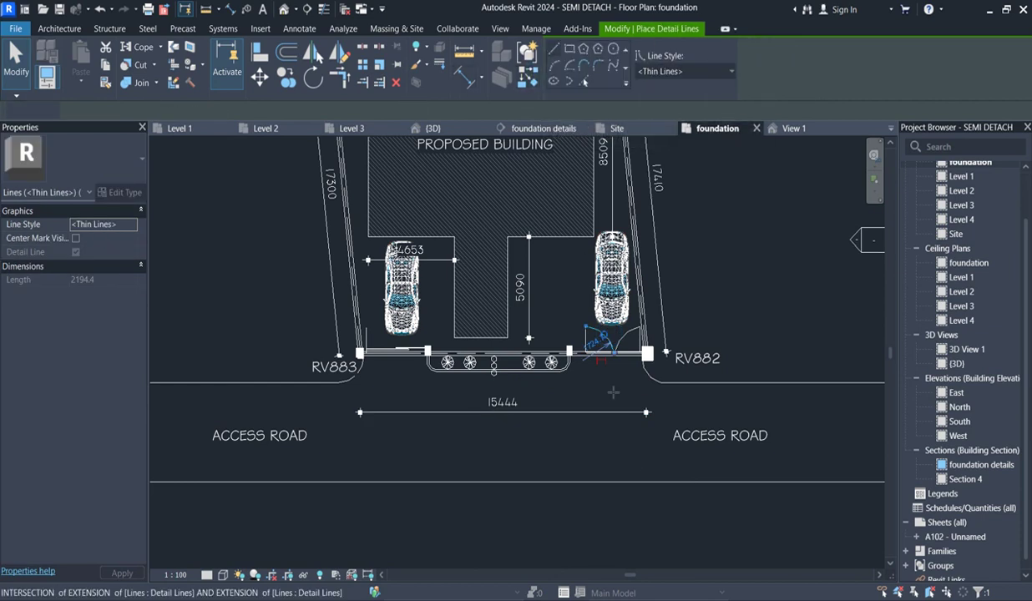
scroll(604, 383, up, 2)
click(552, 68)
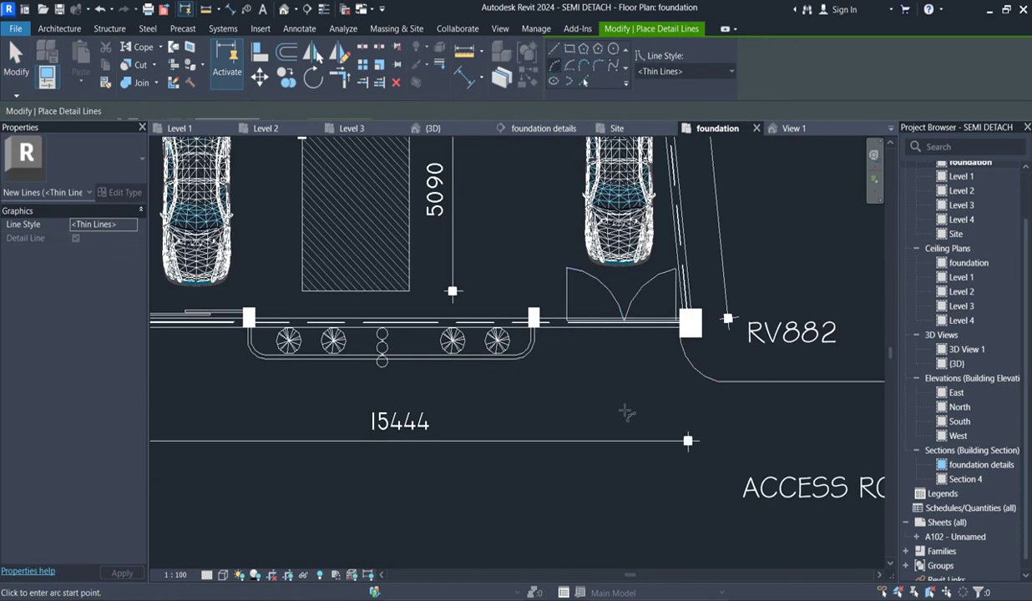
click(618, 390)
scroll(758, 469, up, 2)
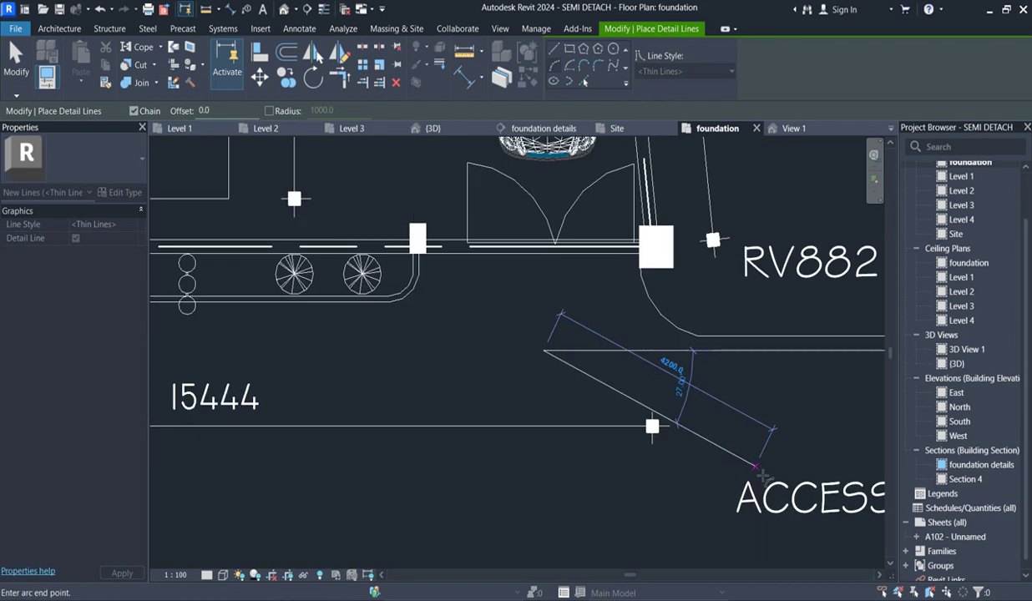
click(756, 468)
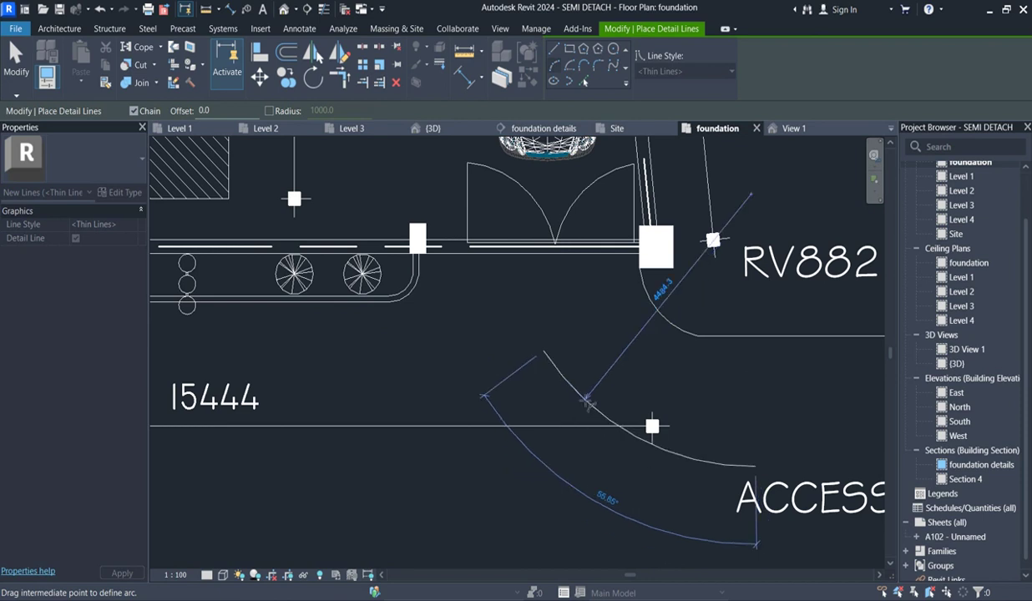
key(Escape)
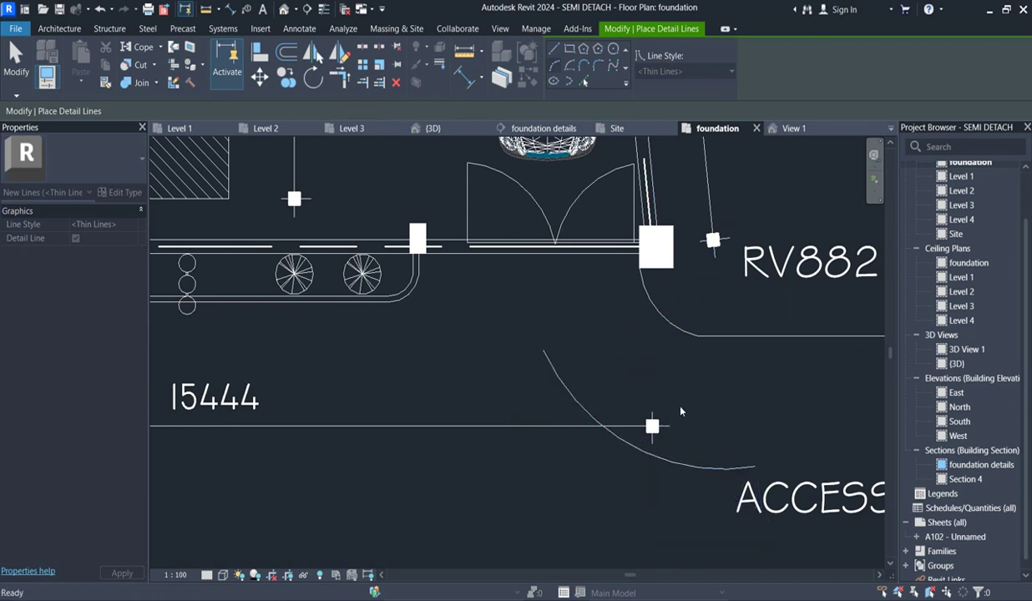
scroll(493, 358, up, 2)
key(Escape)
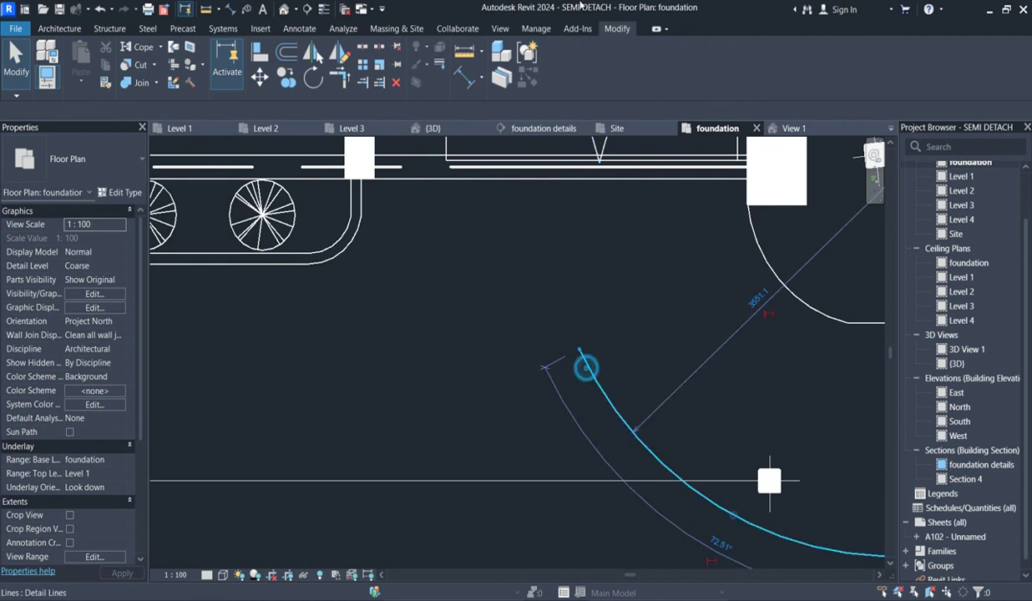
Add an arrowhead at the arc's gate end with two short lines, one vertical and one about 500 mm long at 30°
click(587, 363)
click(534, 78)
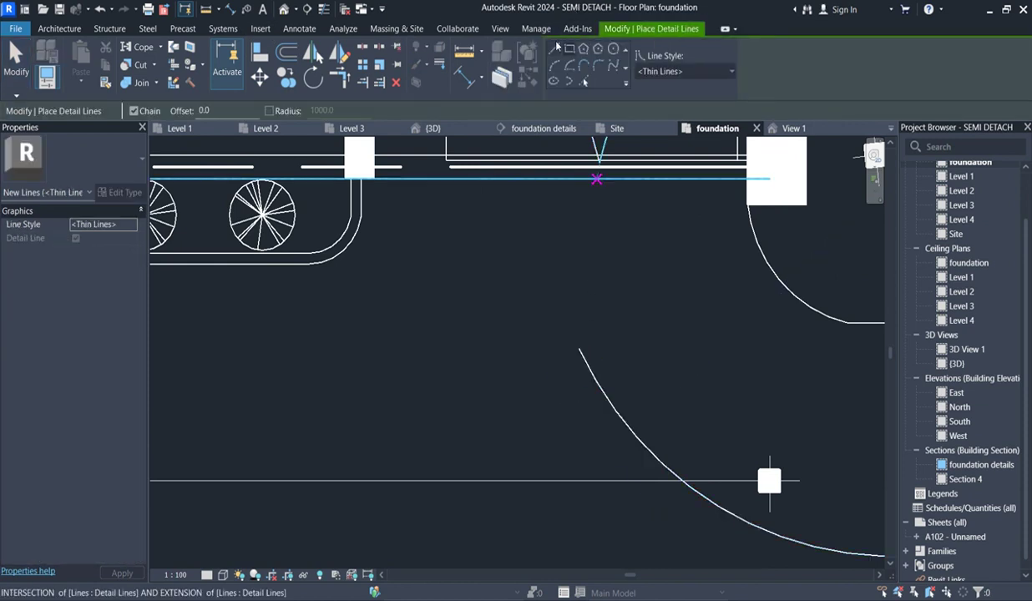
click(580, 350)
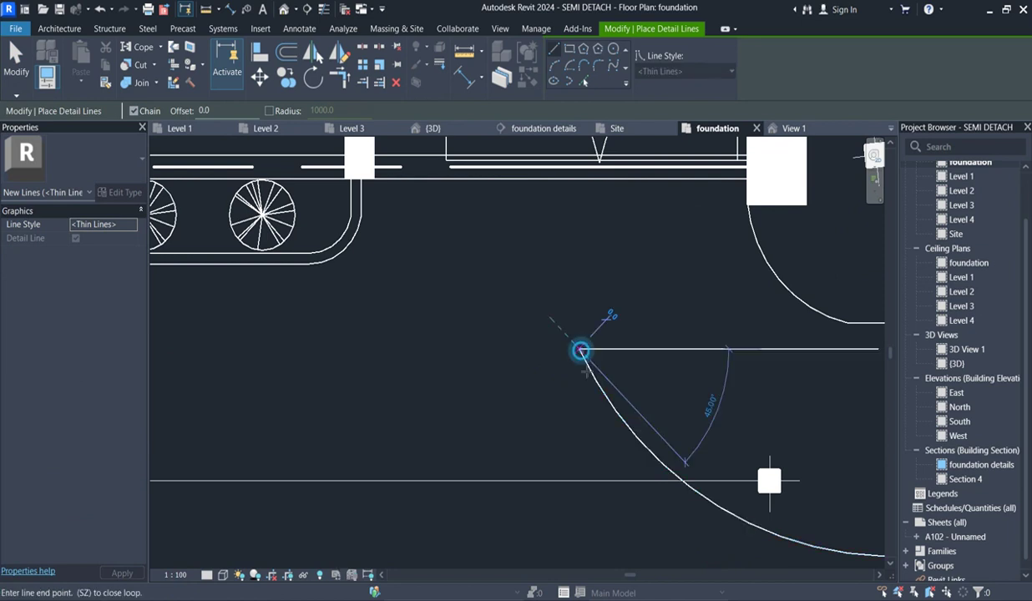
key(Escape)
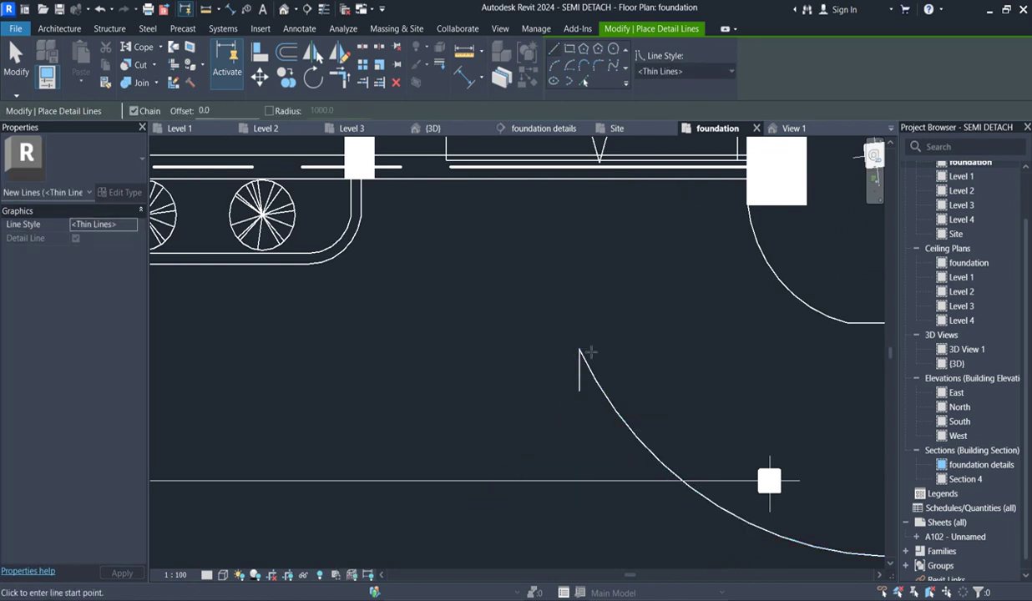
click(581, 350)
click(623, 375)
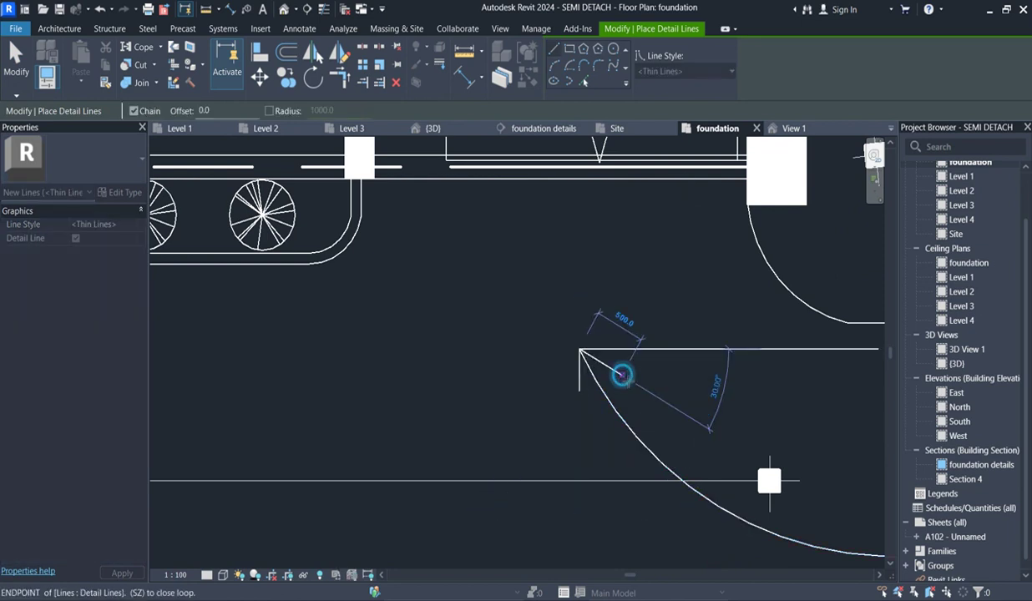
key(Escape)
scroll(626, 373, down, 5)
key(Escape)
scroll(676, 453, down, 3)
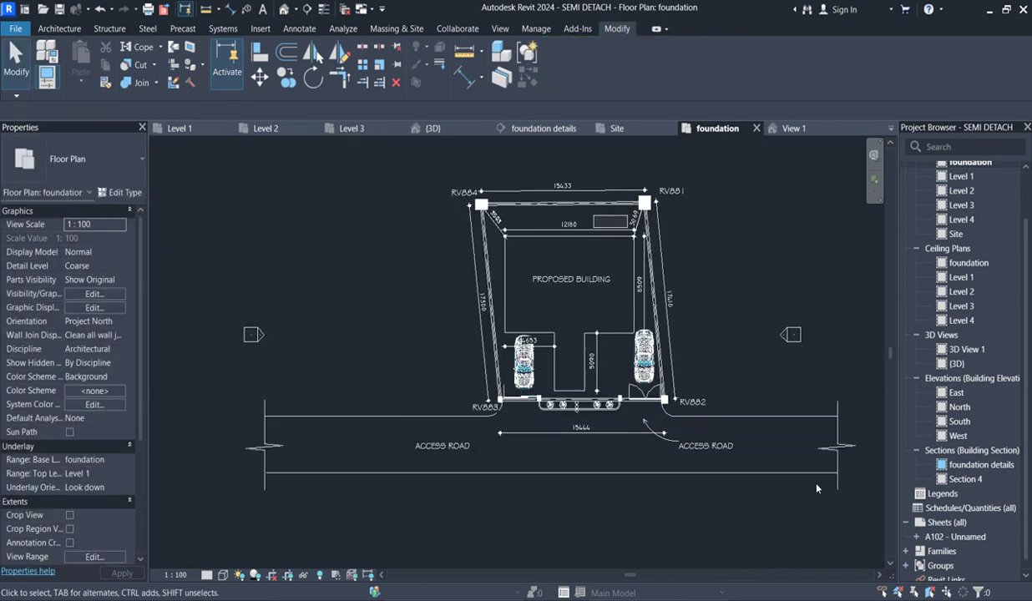
Mirror the curved arrow about a vertical axis through the middle of the frontage onto the left entrance
scroll(626, 422, up, 5)
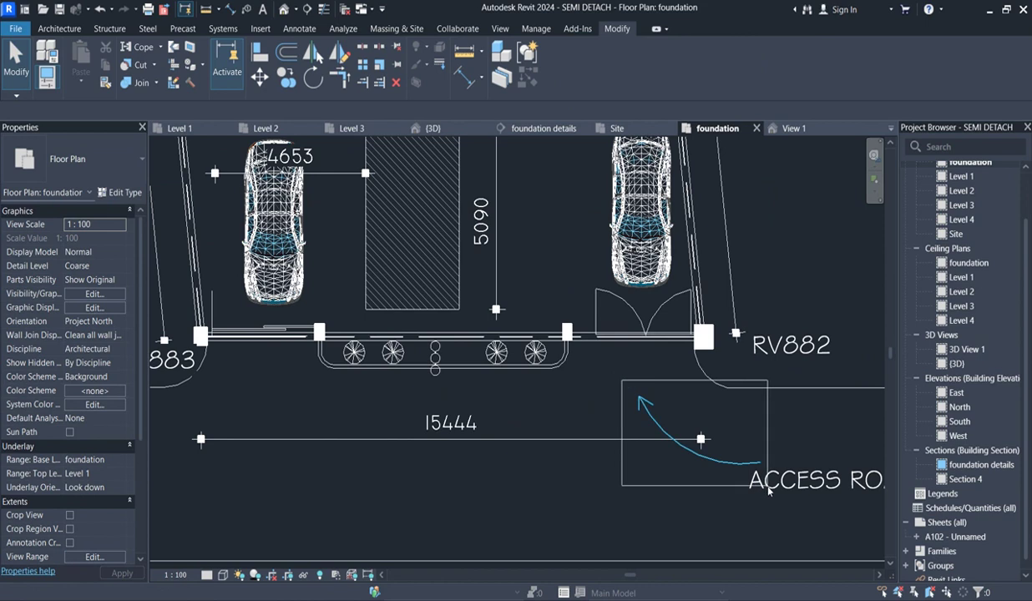
drag(768, 491, 767, 489)
scroll(709, 490, down, 3)
click(338, 57)
click(565, 452)
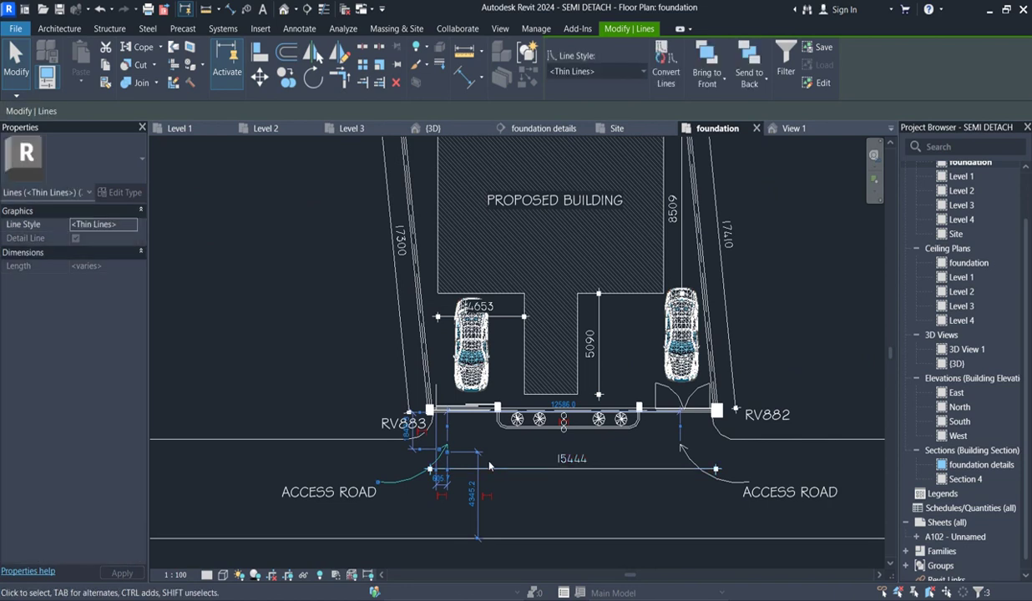
click(278, 274)
Move the 15444 frontage dimension back up close to the front fence, clear of the entrance arrows
scroll(425, 383, down, 4)
click(453, 380)
drag(453, 380, 448, 345)
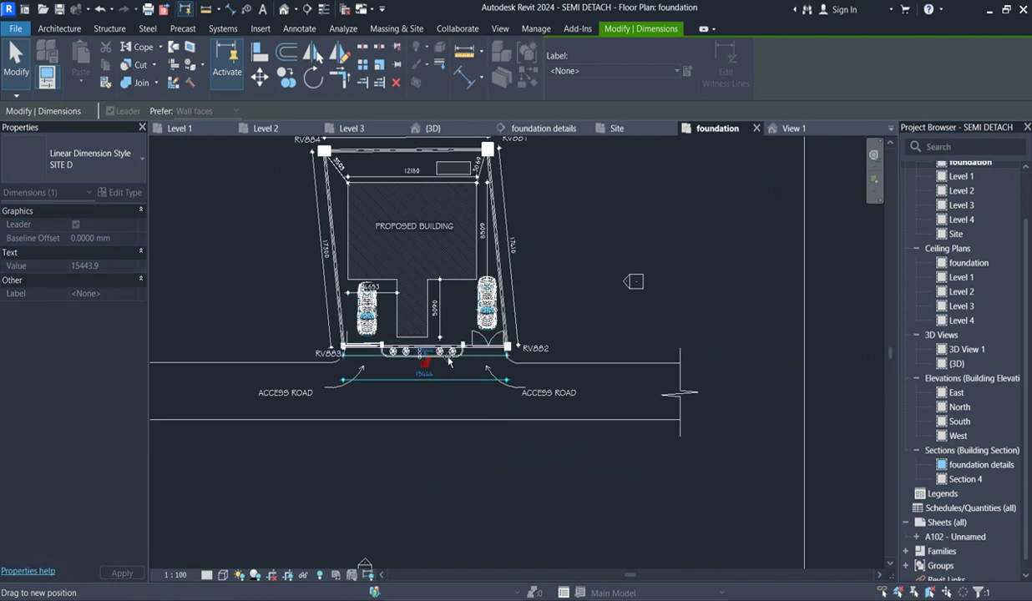
drag(449, 365, 448, 364)
click(559, 286)
Examine the site plan's overall layout, including the access road, entrance arrows, labels and plot dimensions
scroll(560, 285, down, 3)
scroll(493, 359, up, 6)
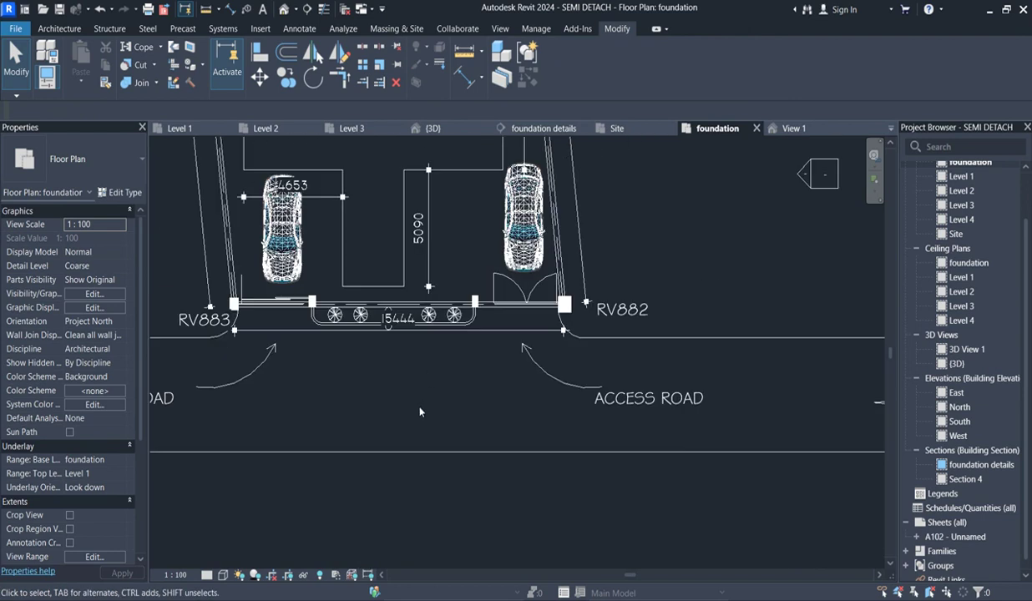
scroll(422, 407, down, 4)
scroll(339, 266, up, 3)
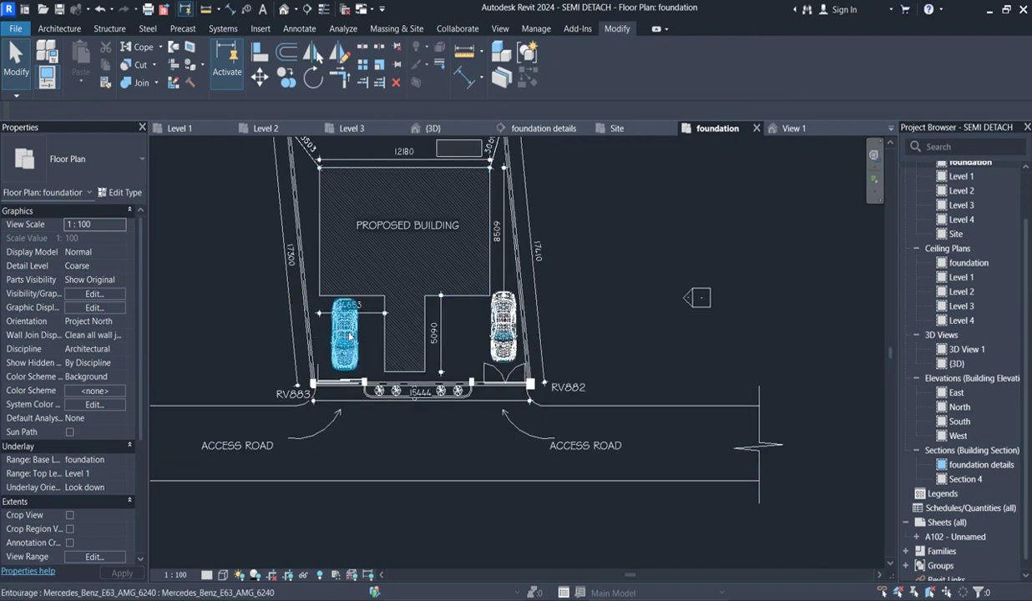
scroll(350, 349, down, 2)
scroll(650, 343, down, 2)
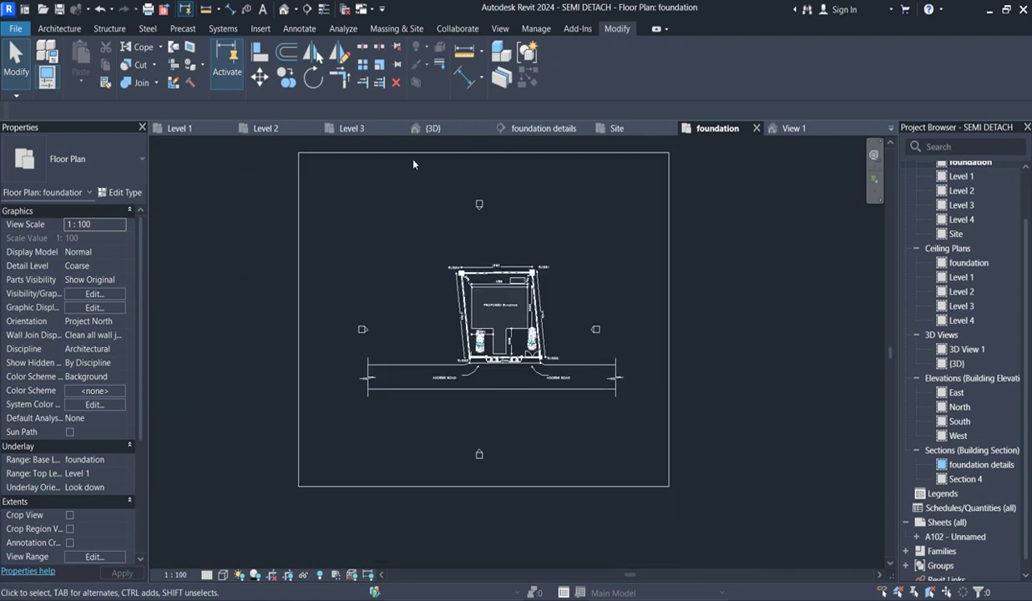
click(532, 160)
click(756, 219)
scroll(1029, 240, up, 2)
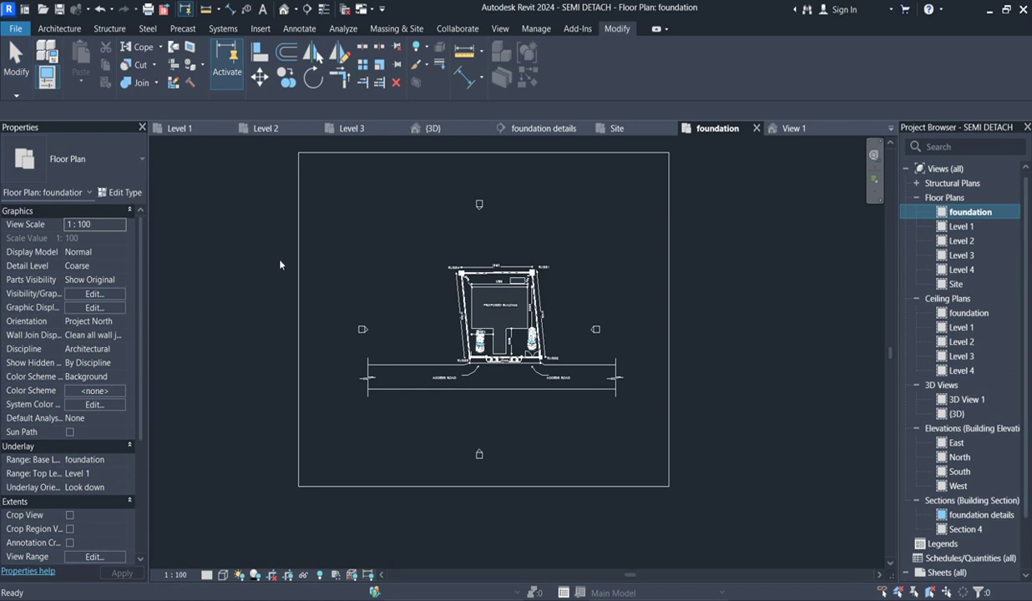
scroll(622, 273, up, 3)
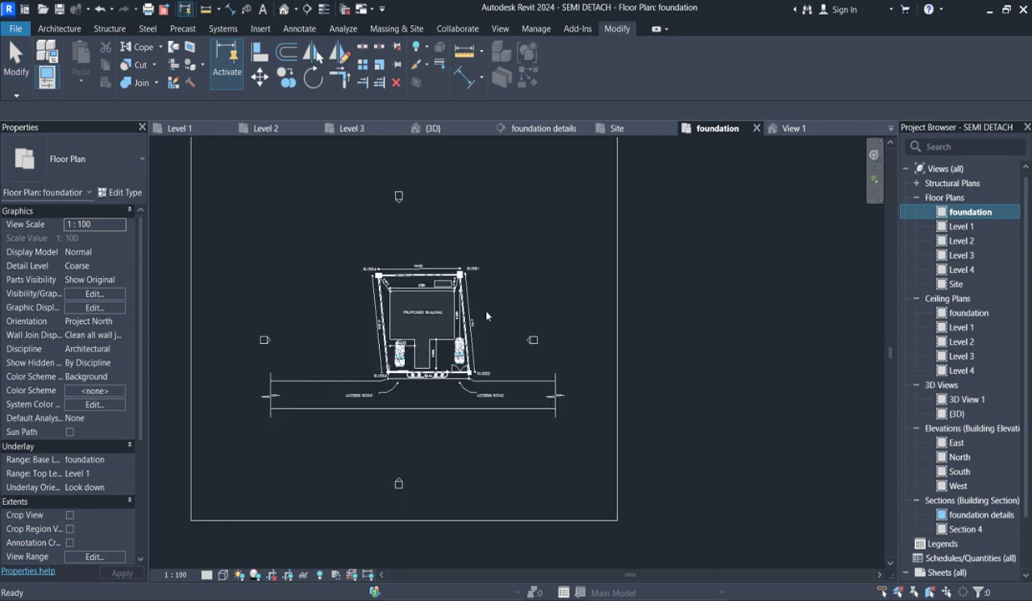
scroll(266, 239, up, 4)
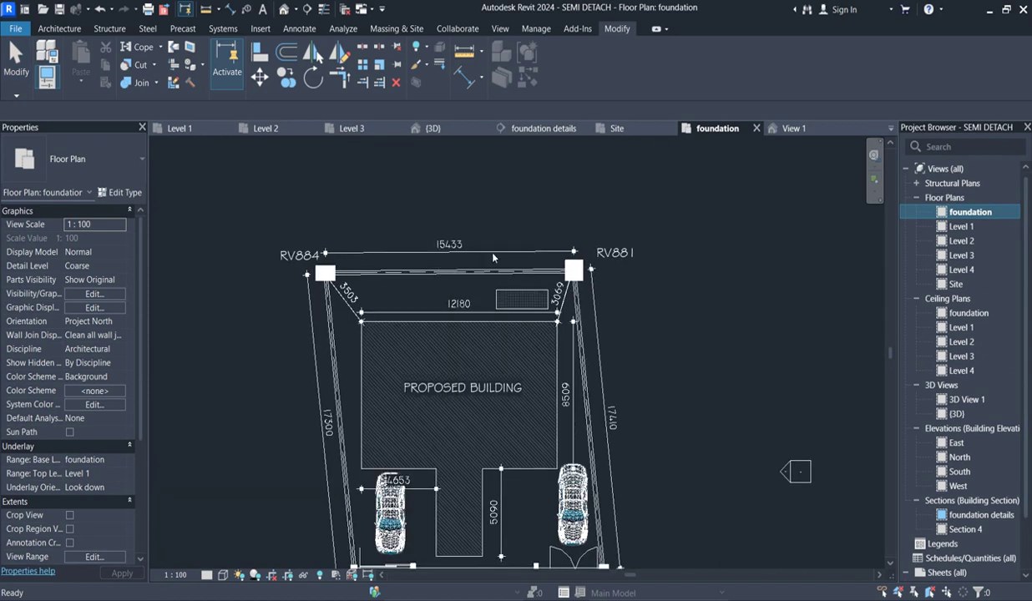
Save the project from the save reminder
scroll(573, 384, down, 4)
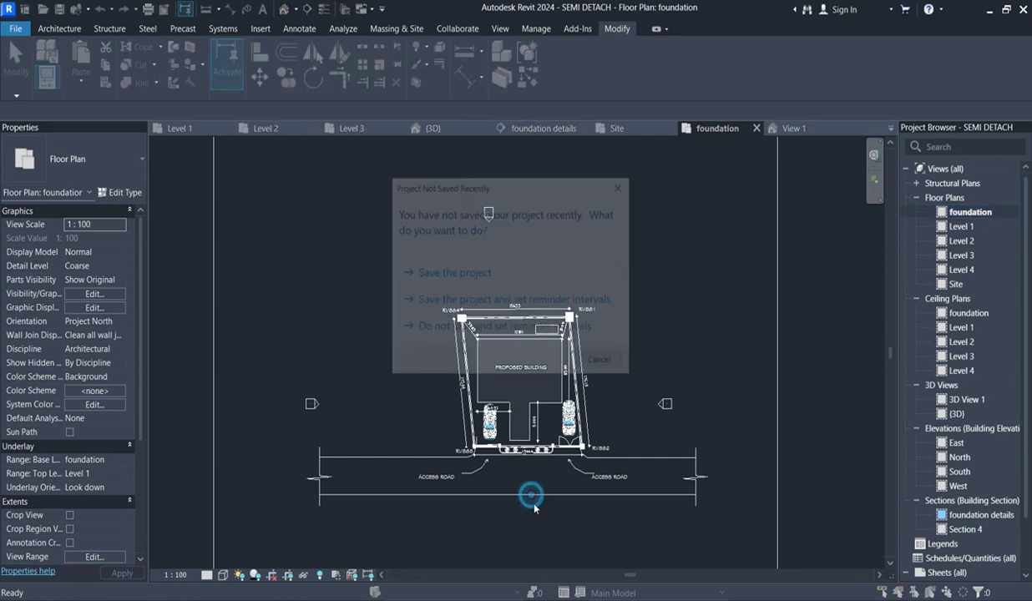
click(440, 276)
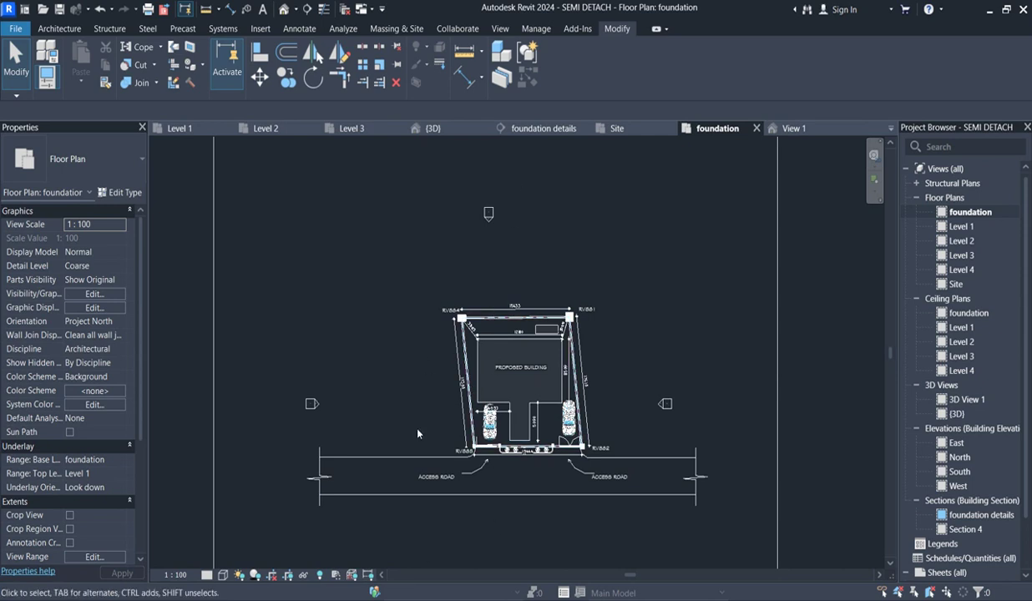
Draw a vertical thin detail line about 16000 mm long in the empty area to the left of the plot
click(299, 28)
click(306, 42)
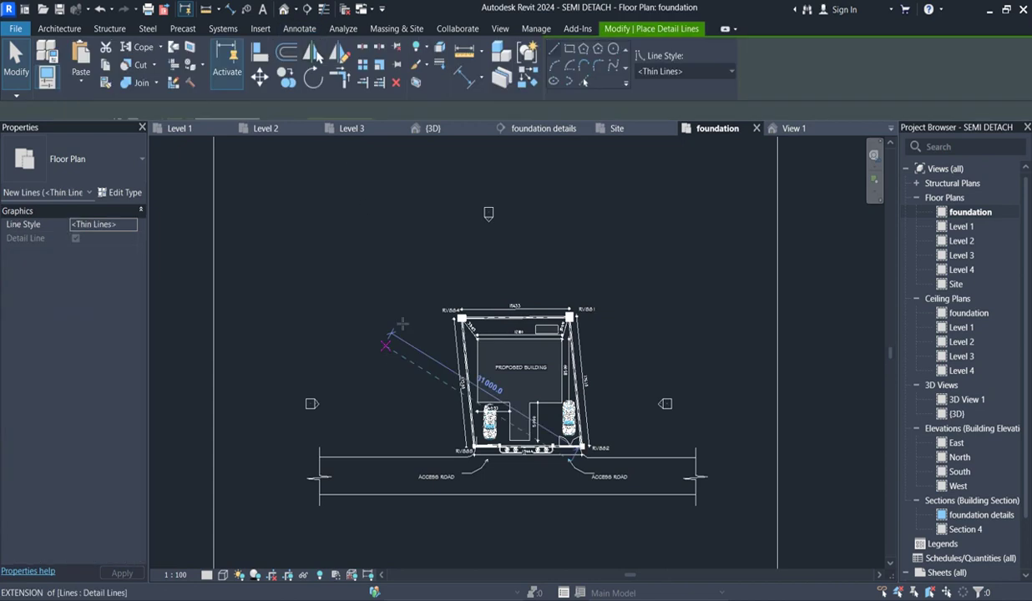
click(392, 269)
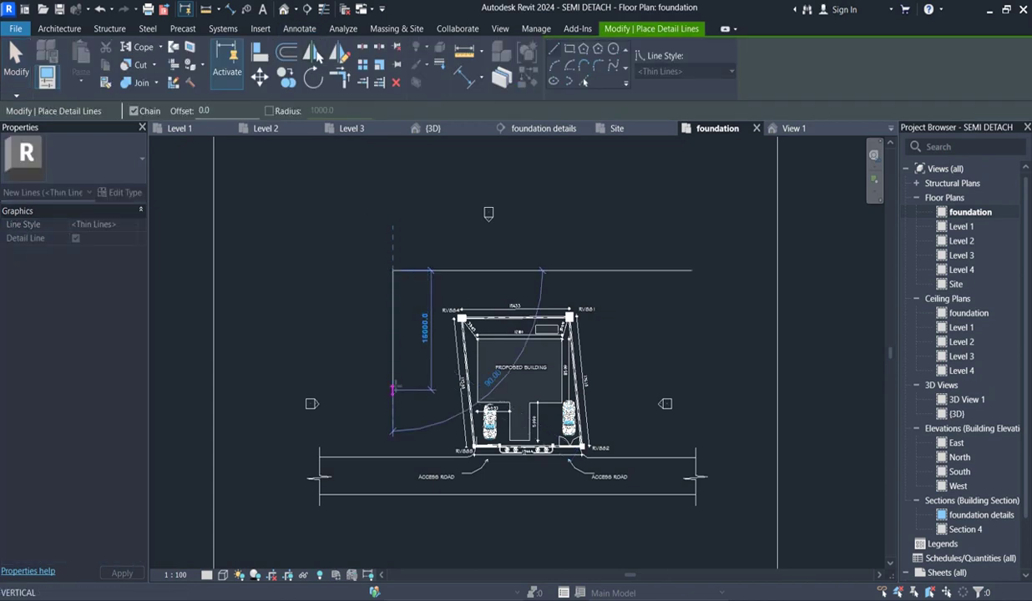
click(391, 389)
right_click(363, 164)
click(413, 172)
Draw a horizontal thin detail line across the vertical line, slightly above its midpoint, to form the north symbol's cross
click(364, 322)
scroll(404, 242, up, 1)
scroll(404, 242, up, 3)
right_click(369, 227)
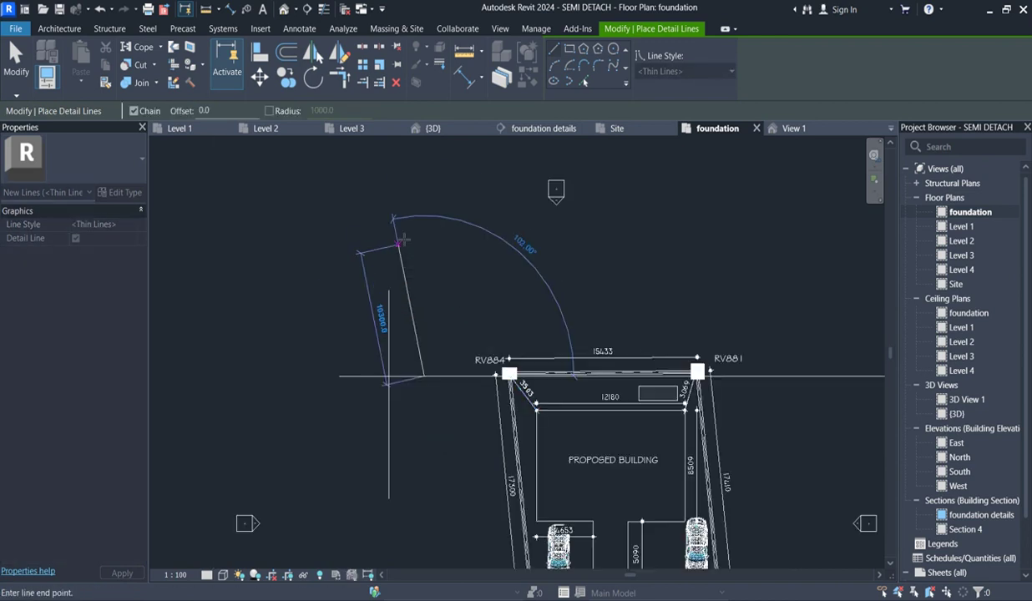
click(403, 240)
Draw a half arrowhead from two detail lines on the left side of the vertical line's upper end
scroll(375, 303, up, 2)
click(373, 299)
click(361, 338)
click(373, 338)
key(Escape)
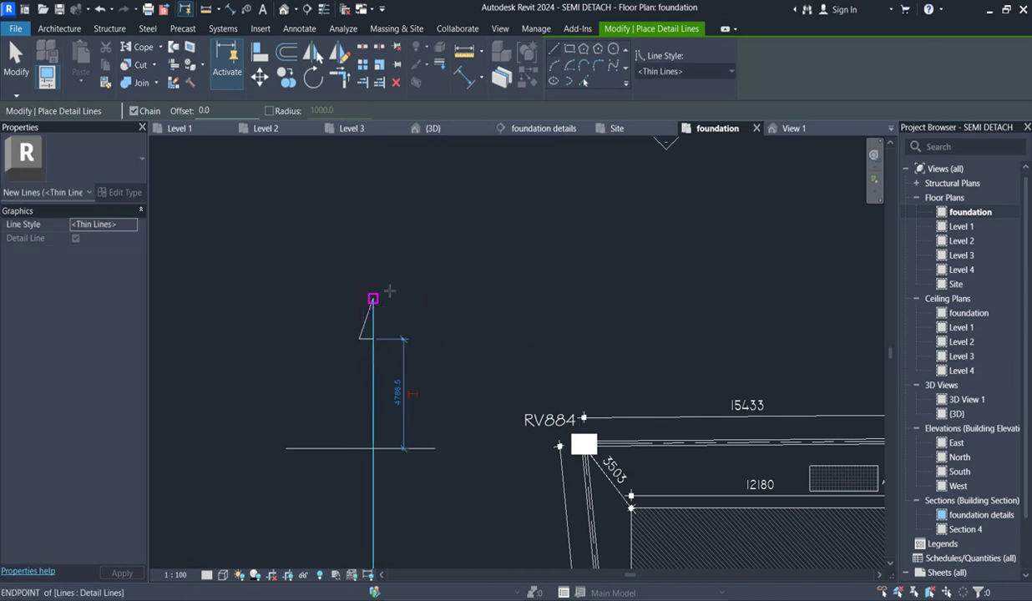
right_click(413, 247)
click(458, 260)
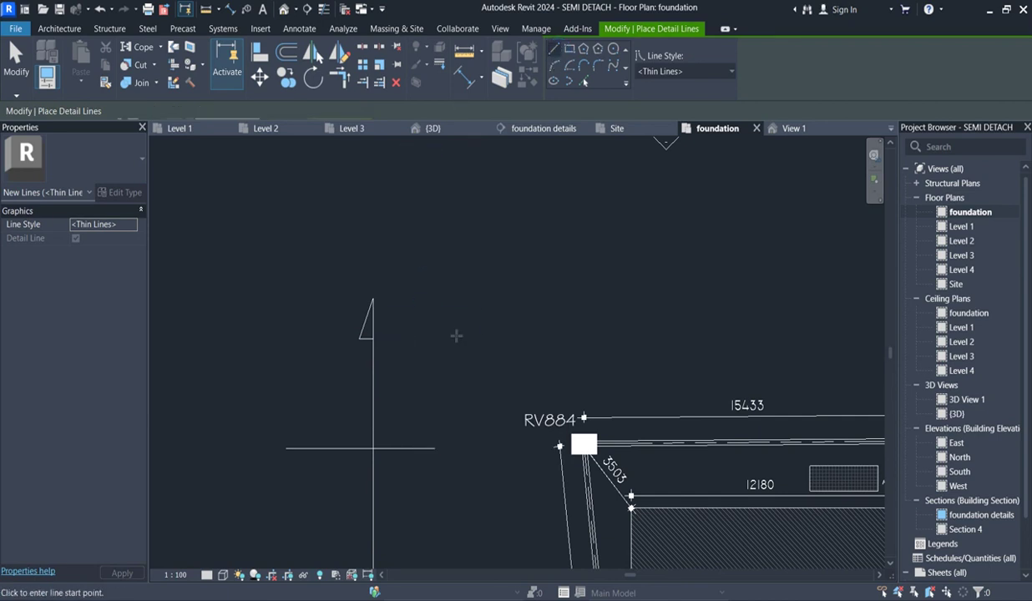
Draw a letter N about 2250 mm wide from three detail lines to the right of the arrowhead
click(414, 319)
click(414, 409)
right_click(432, 344)
click(442, 349)
click(414, 319)
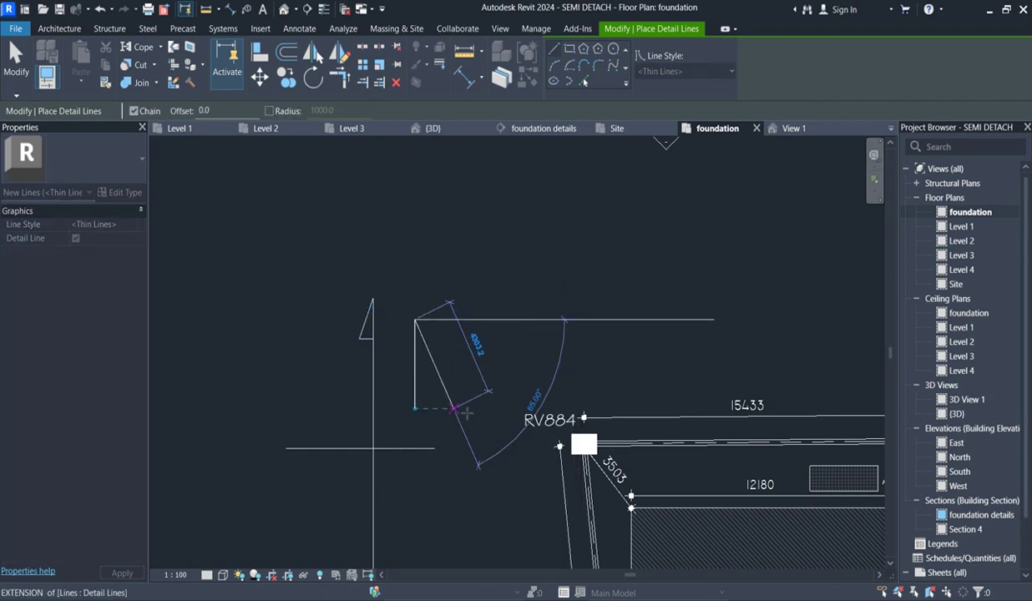
click(462, 410)
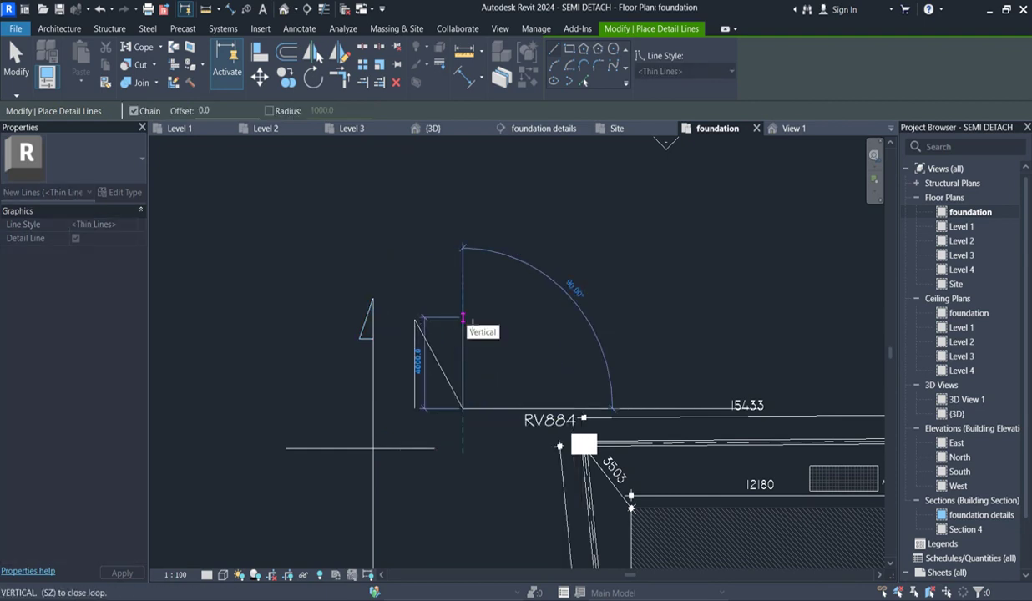
click(463, 325)
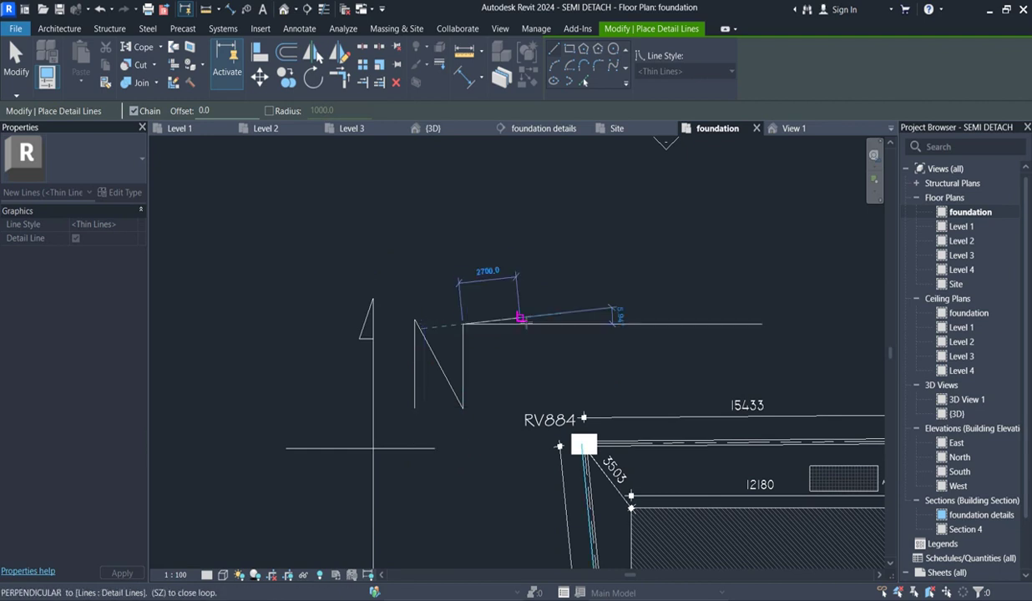
key(Escape)
key(Escape)
Extend the upper end of the N's right stroke level with the top of its left stroke
click(463, 336)
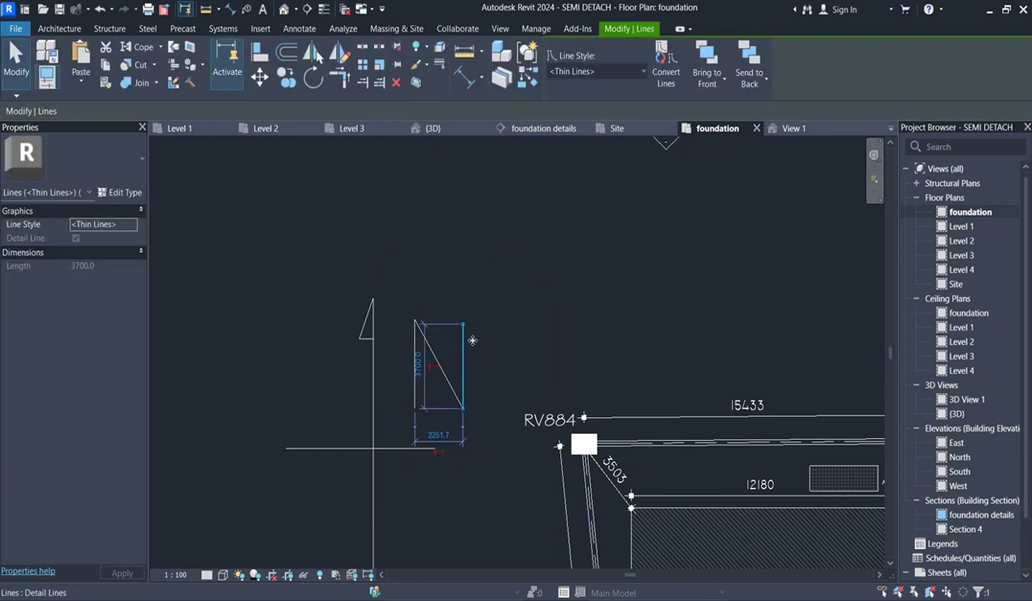
scroll(464, 332, up, 5)
mouse_move(458, 309)
mouse_down()
mouse_move(450, 296)
mouse_move(508, 409)
mouse_up()
scroll(497, 293, down, 5)
key(Escape)
Override the projection line weight of the three N strokes to 7 by element in this view
right_click(481, 360)
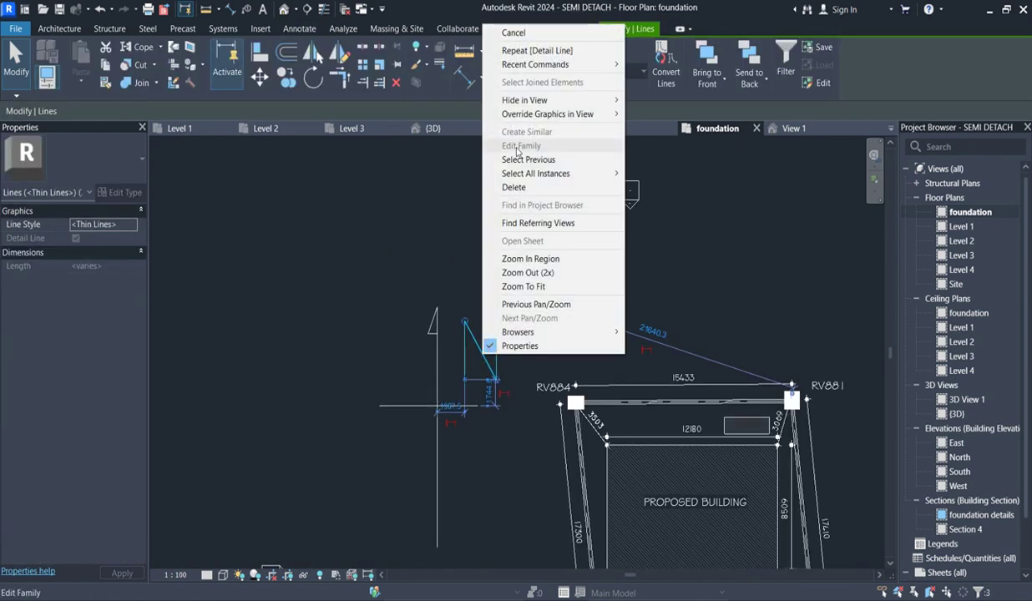
mouse_move(597, 114)
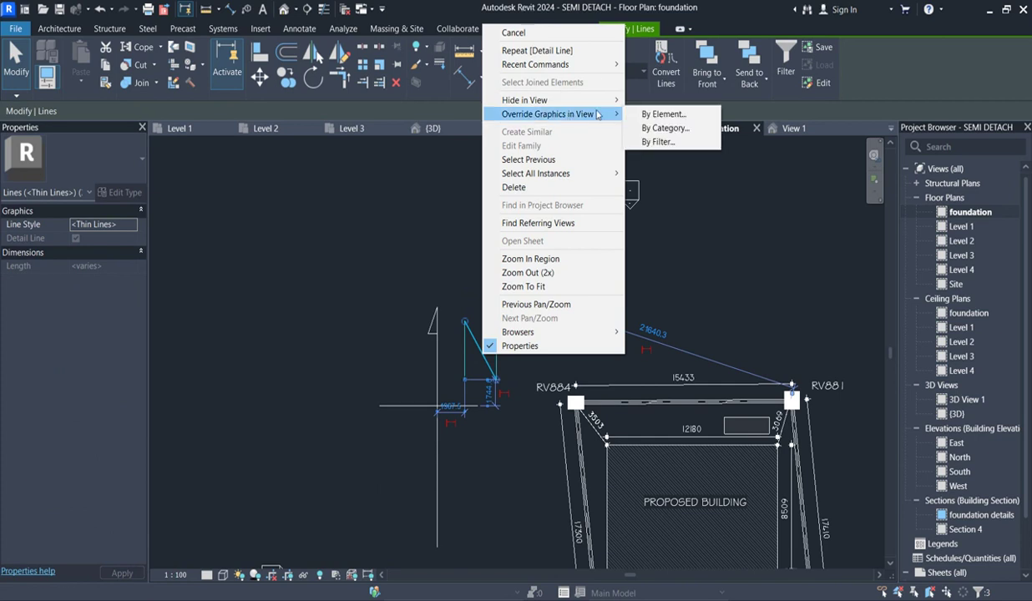
click(664, 113)
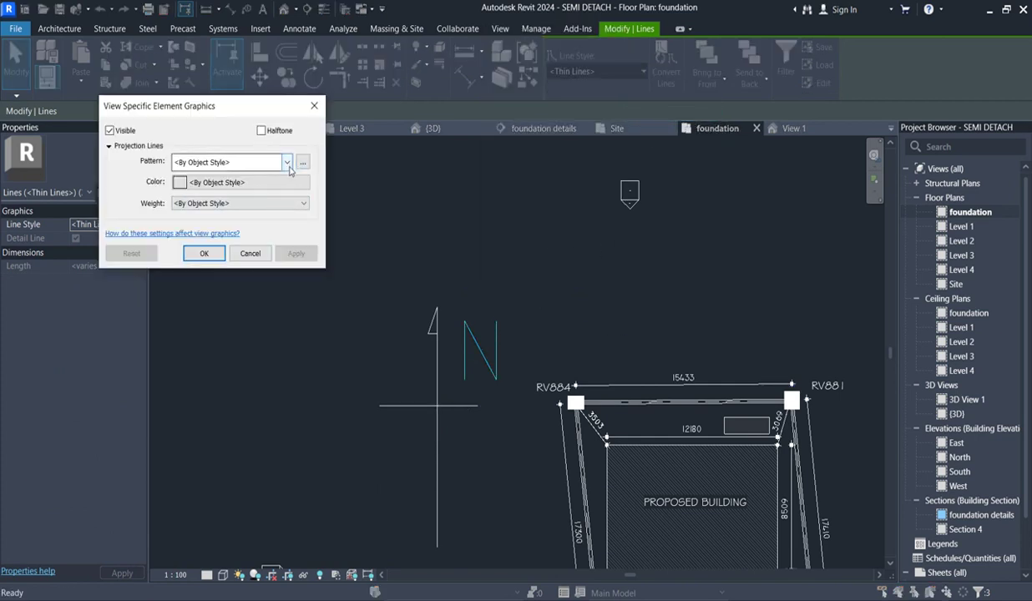
click(305, 205)
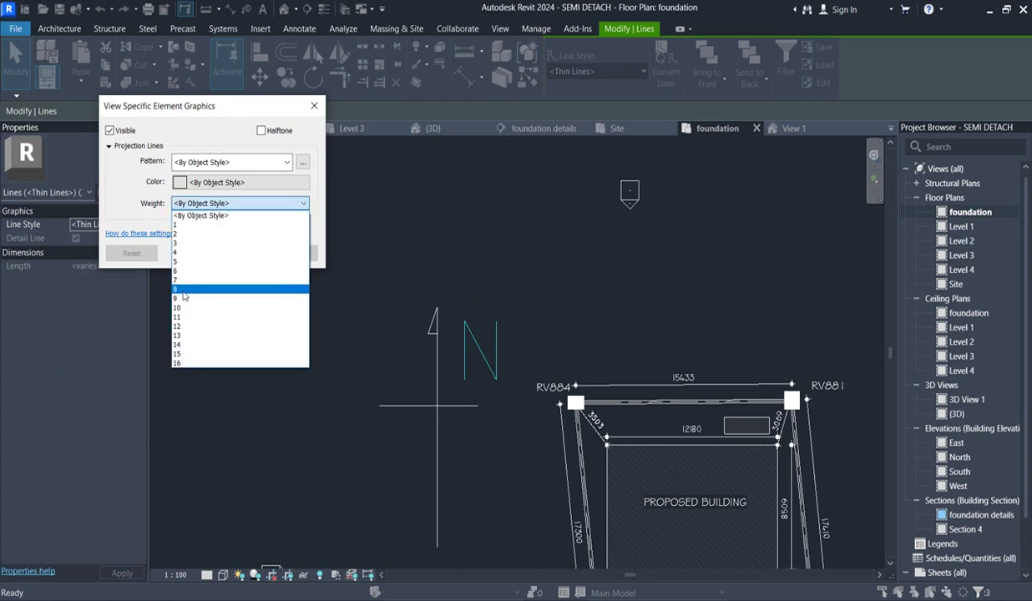
click(179, 284)
click(199, 254)
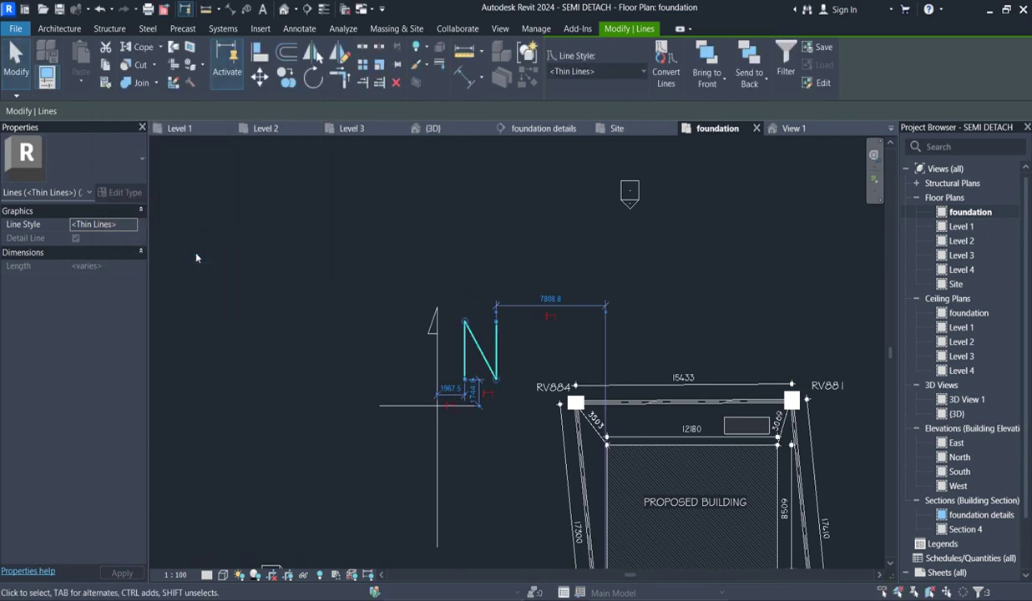
Override the projection line weight of the three N strokes to 12 by element in this view
right_click(499, 353)
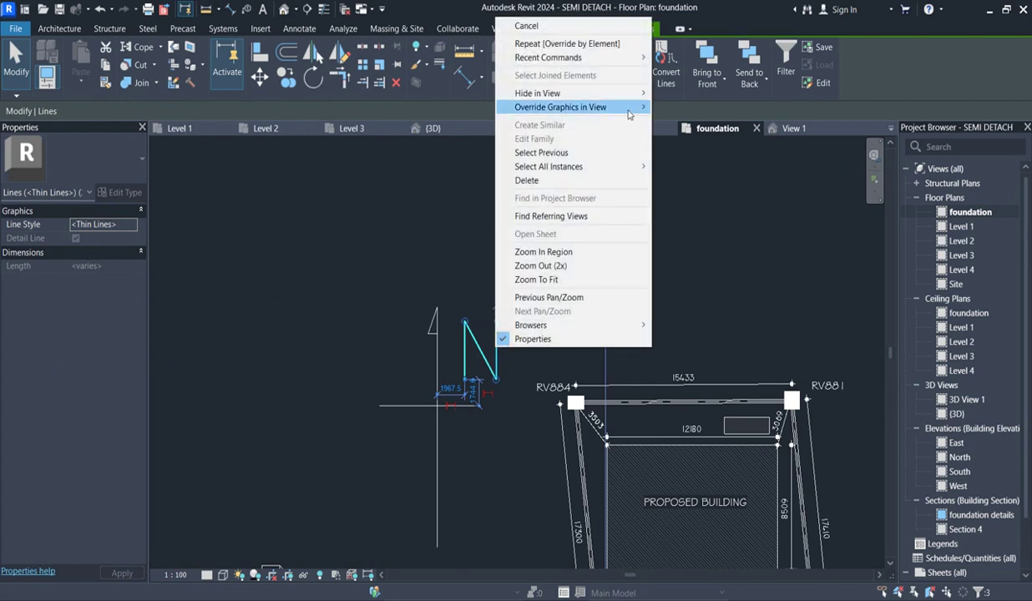
mouse_move(629, 114)
click(687, 106)
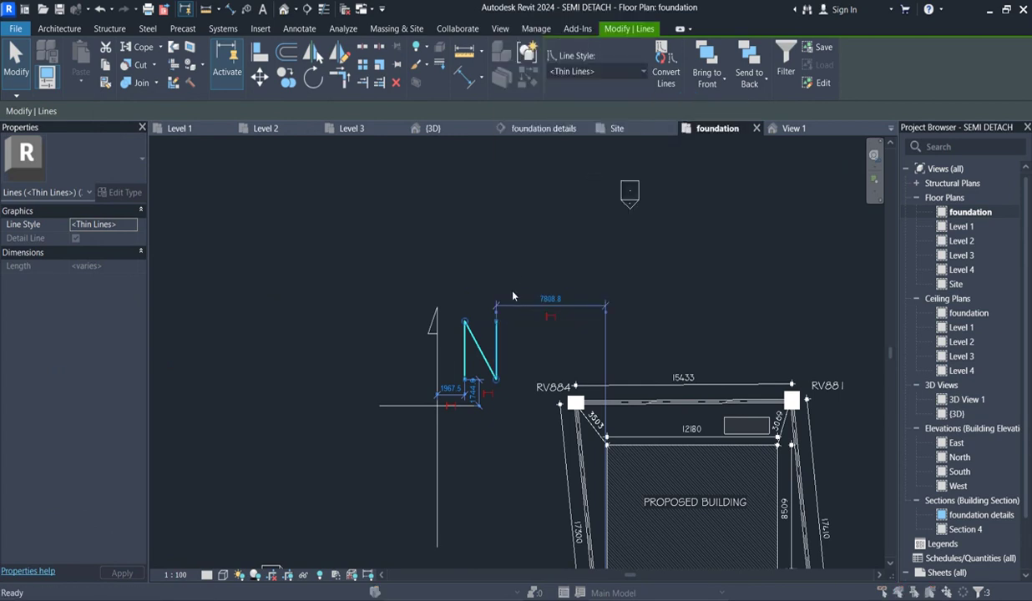
click(291, 207)
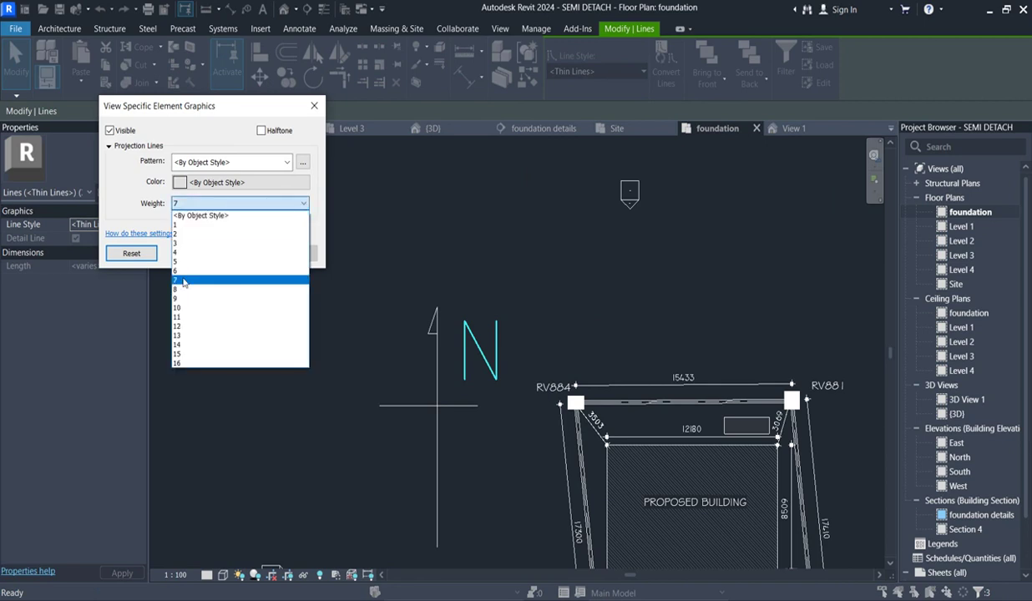
click(179, 318)
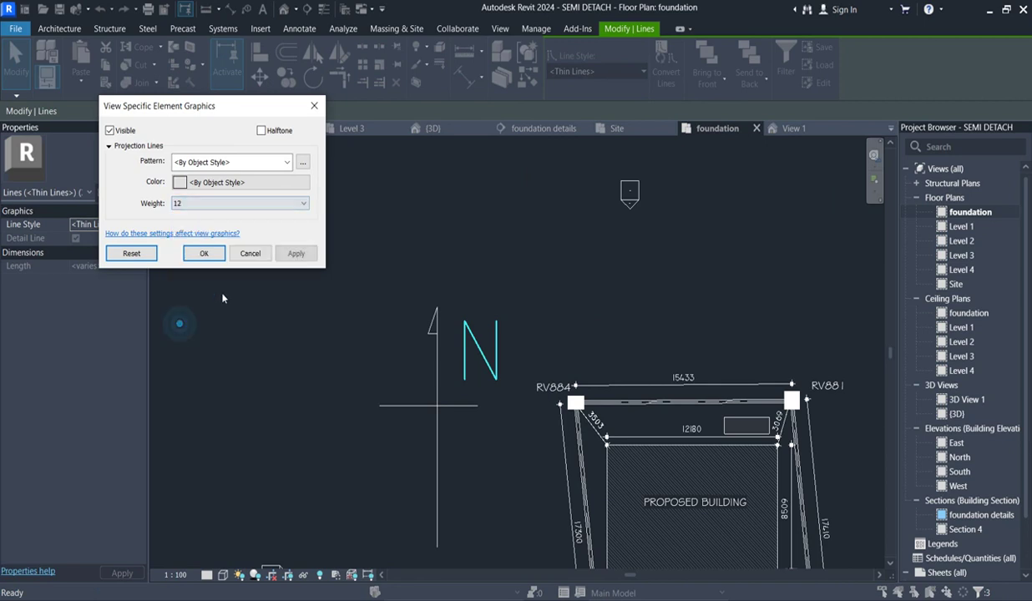
click(203, 253)
click(536, 265)
Turn on cropping for the foundation plan and show its crop region
scroll(534, 259, down, 5)
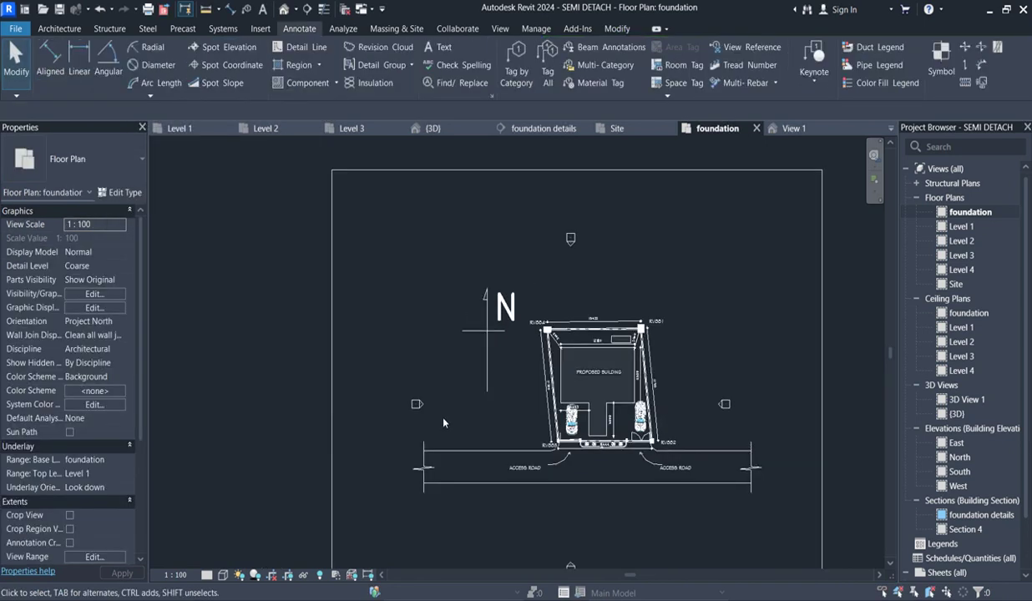
scroll(573, 393, up, 1)
click(688, 324)
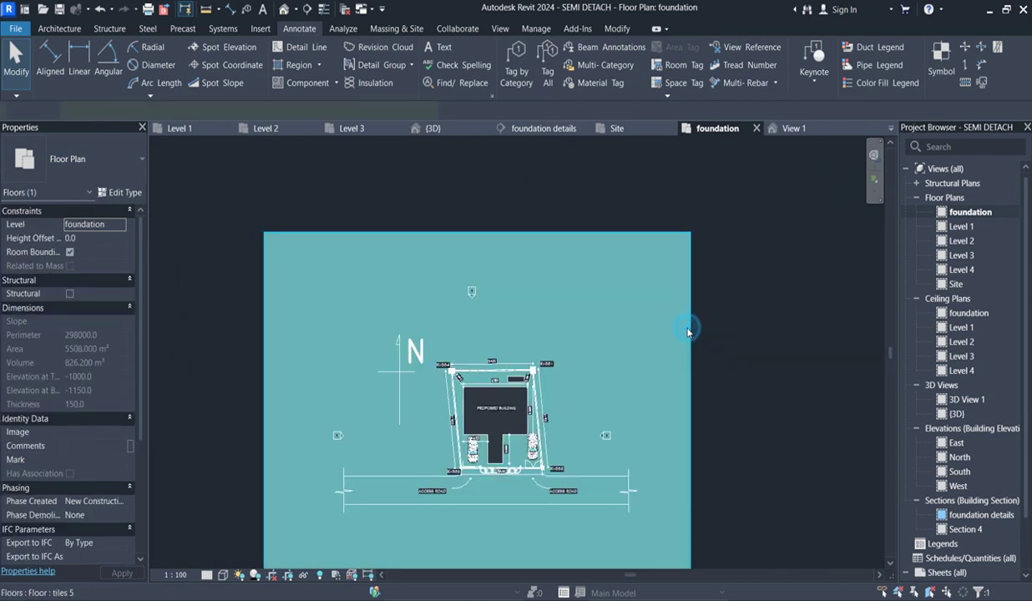
click(286, 574)
click(341, 455)
scroll(326, 392, down, 3)
Pull all four sides of the crop region inward to fit closely around the site plan and north symbol
click(350, 370)
drag(350, 370, 392, 372)
drag(496, 267, 493, 325)
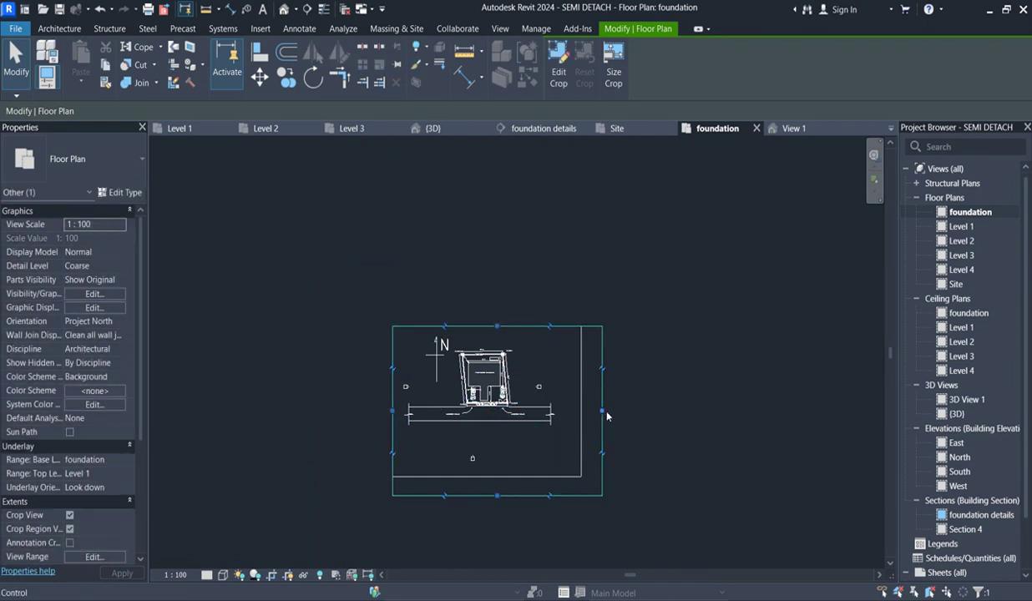
drag(601, 412, 555, 389)
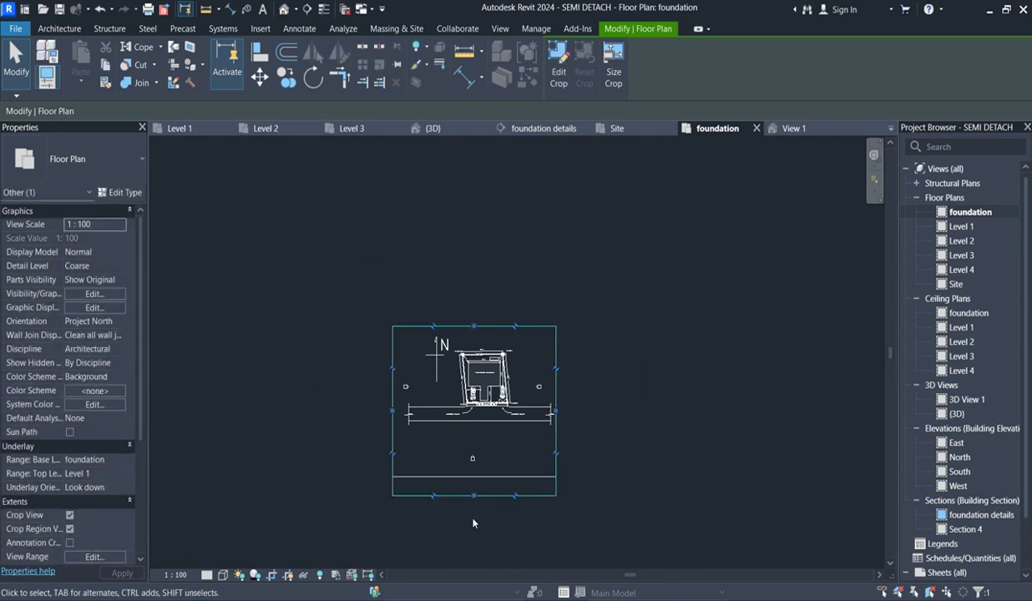
drag(473, 496, 478, 430)
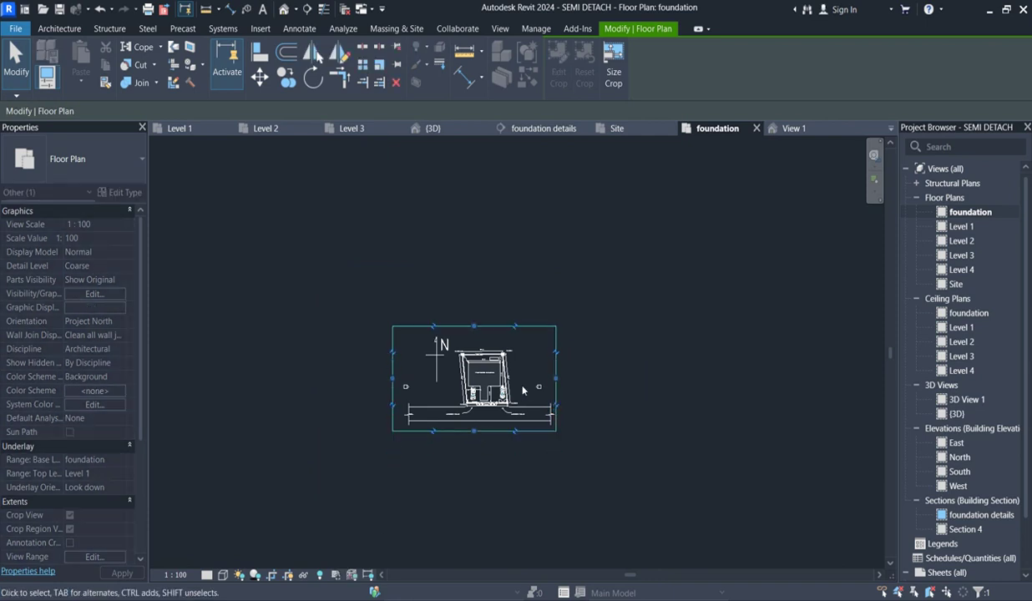
Hide the elevation markers in this view by category and hide the crop region boundary
click(537, 379)
drag(533, 374, 552, 414)
right_click(538, 389)
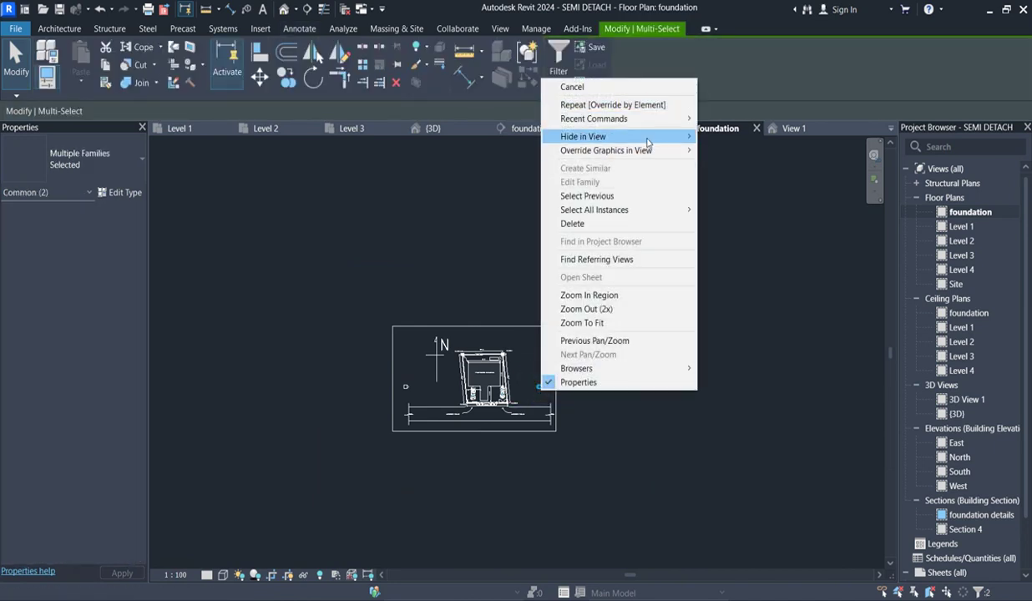
mouse_move(644, 137)
click(711, 152)
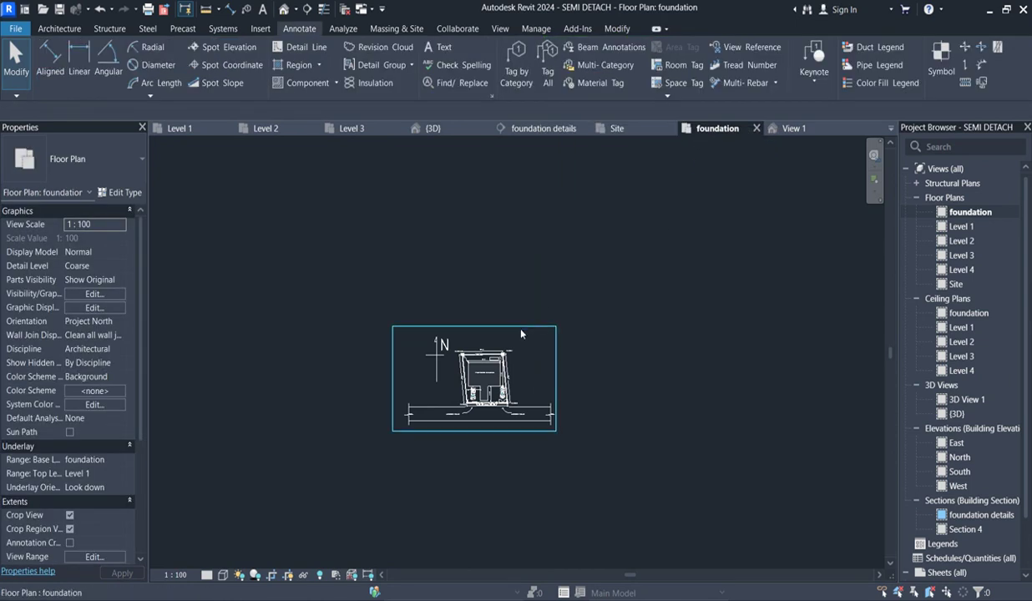
click(288, 575)
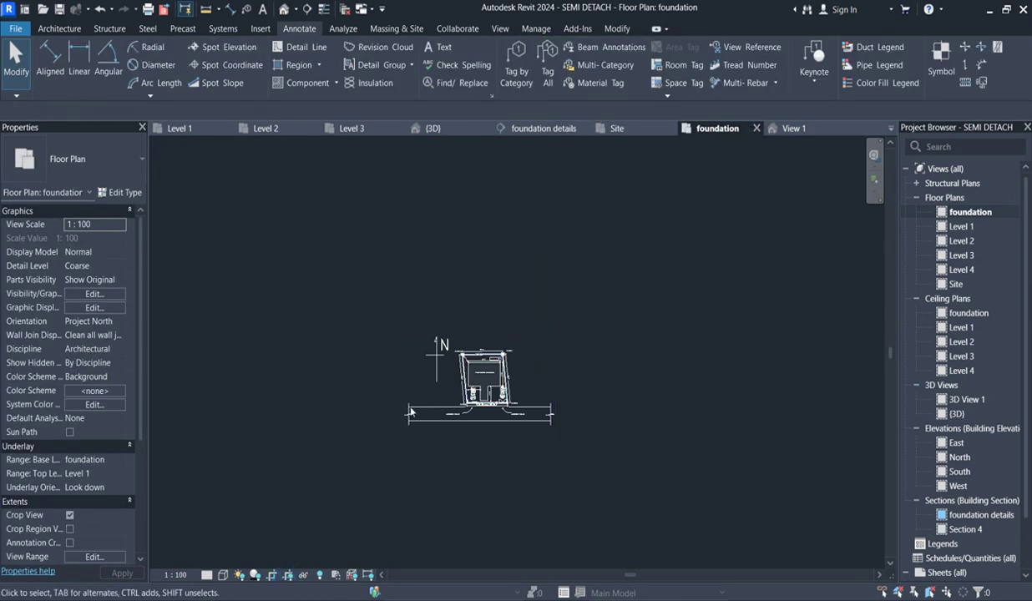
Nudge the break line at the access road's right end leftward to shorten the road towards the plot
right_click(569, 264)
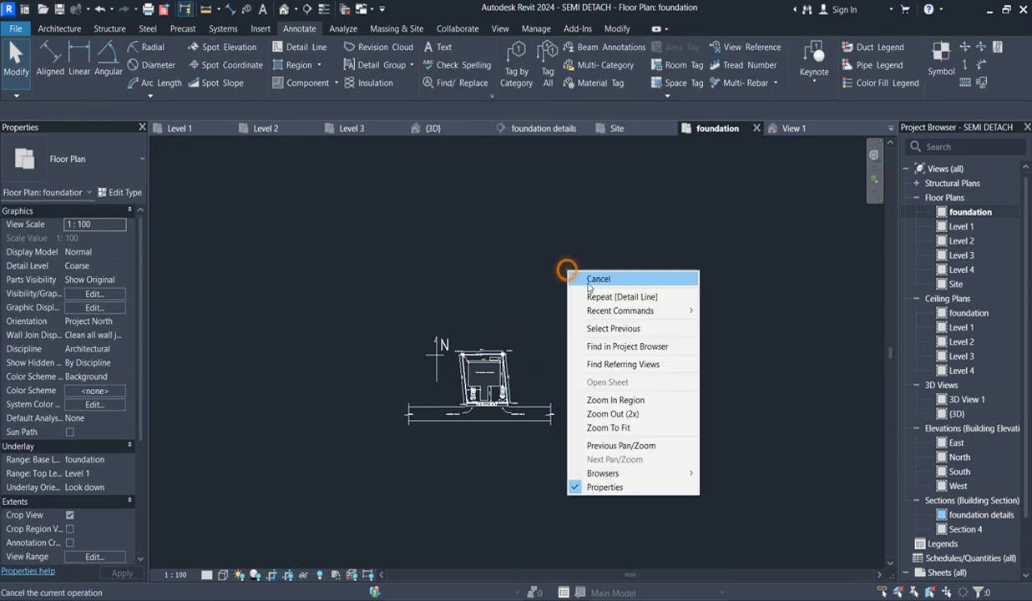
click(631, 429)
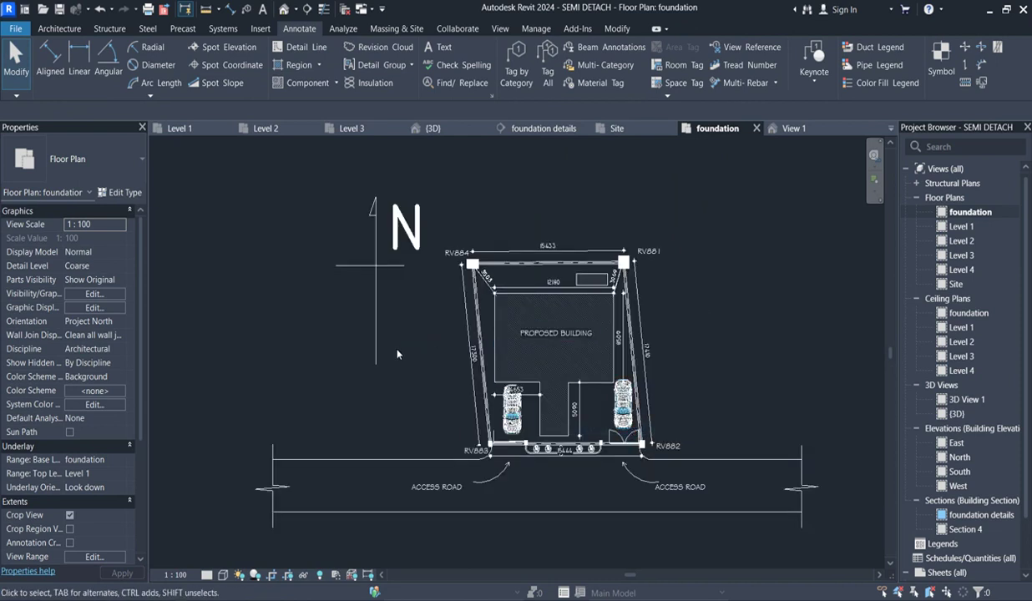
scroll(400, 354, down, 3)
scroll(562, 331, up, 2)
click(569, 343)
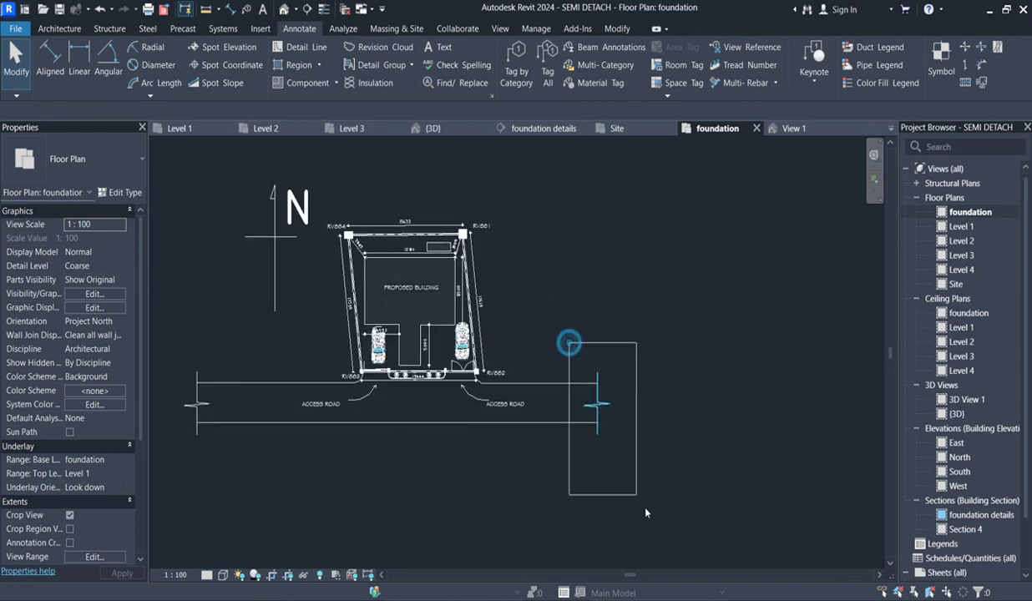
drag(640, 500, 648, 513)
key(Left)
click(649, 513)
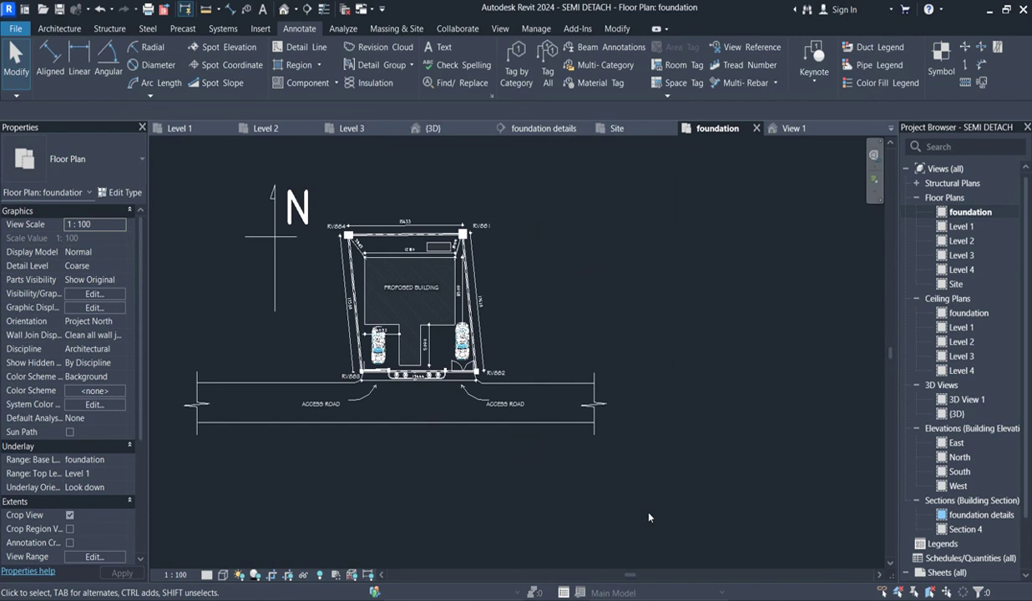
drag(543, 319, 648, 470)
key(Left)
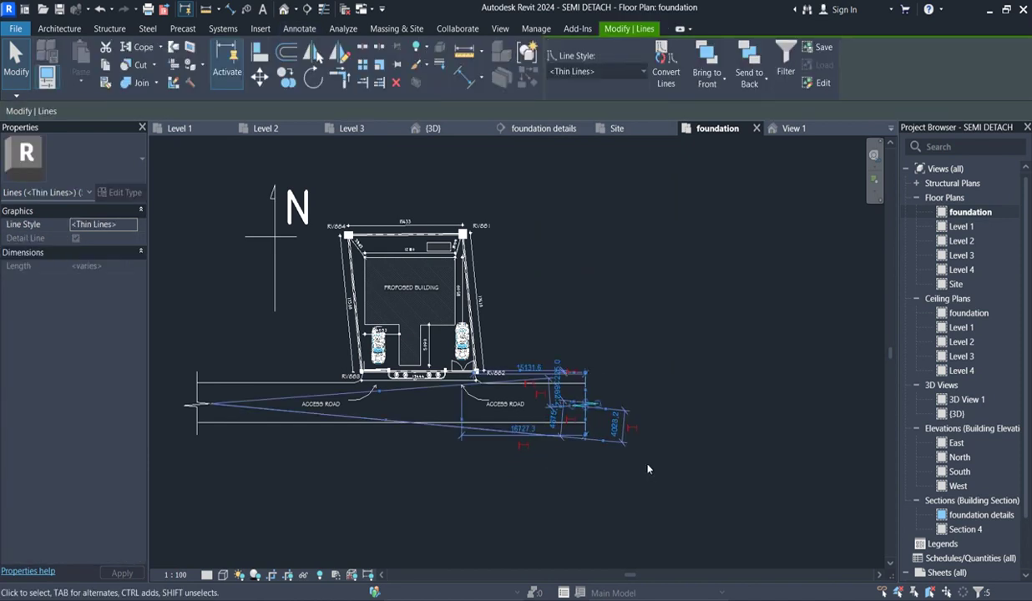
key(Left)
key(Left)
key(Left)
key(Left)
key(Left)
key(Left)
key(Left)
key(Left)
click(649, 465)
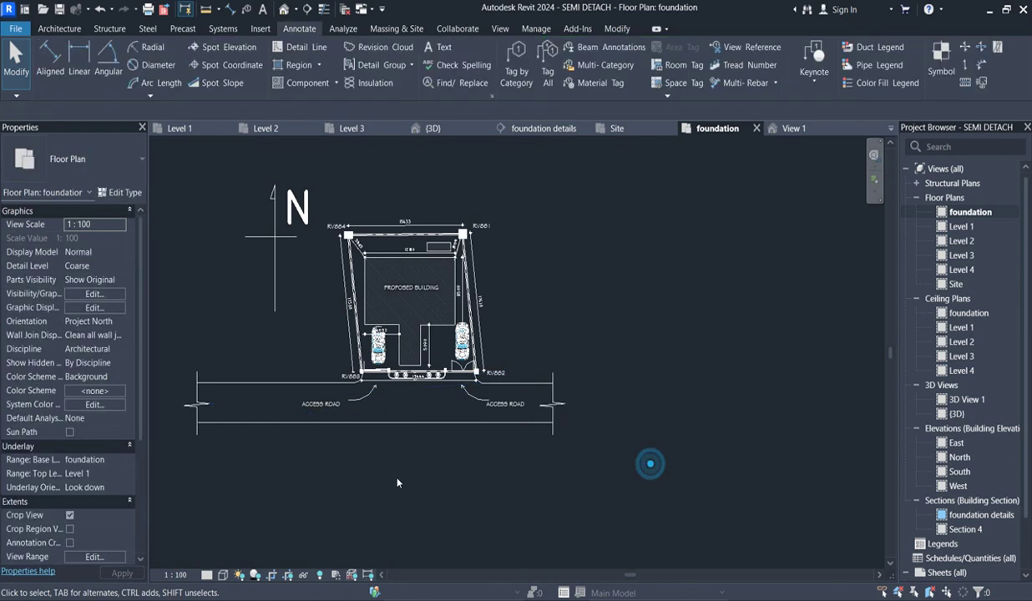
Move the access road's left break line inward towards the plot and shorten the lower road line to meet it
drag(161, 340, 256, 526)
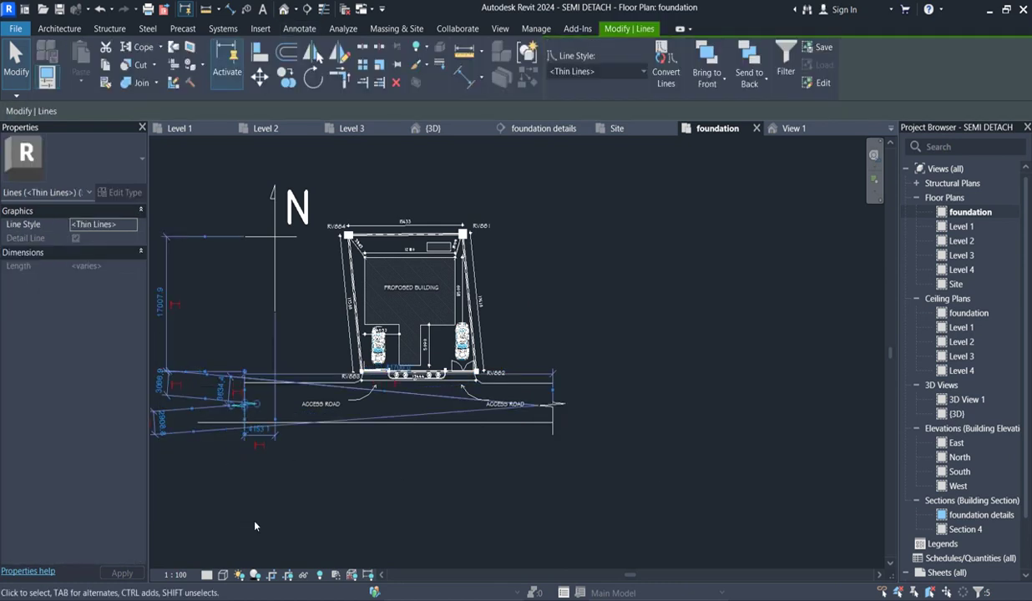
key(Delete)
scroll(223, 447, up, 1)
scroll(223, 446, up, 2)
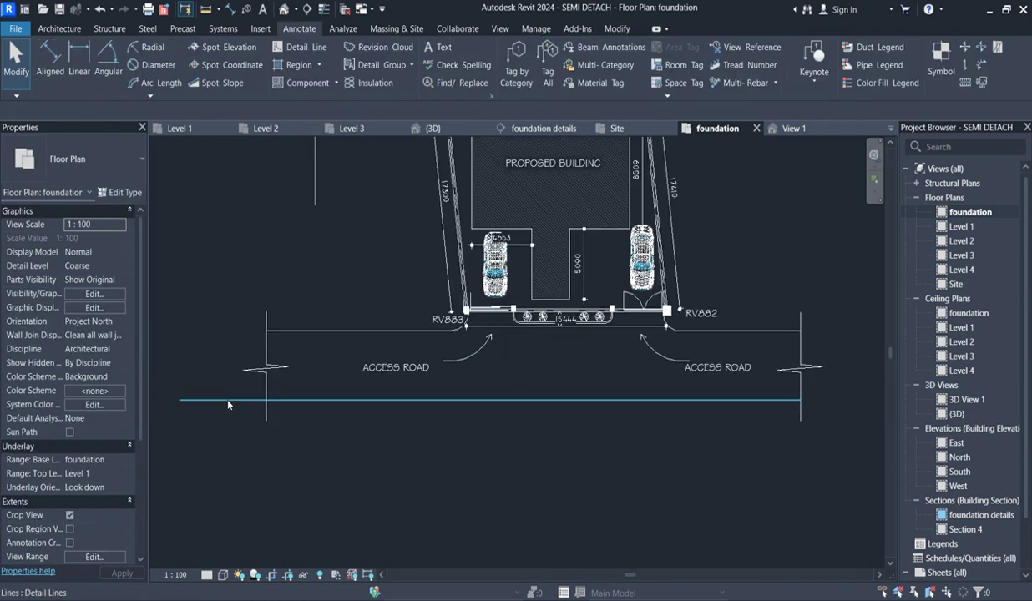
key(d)
key(l)
key(Escape)
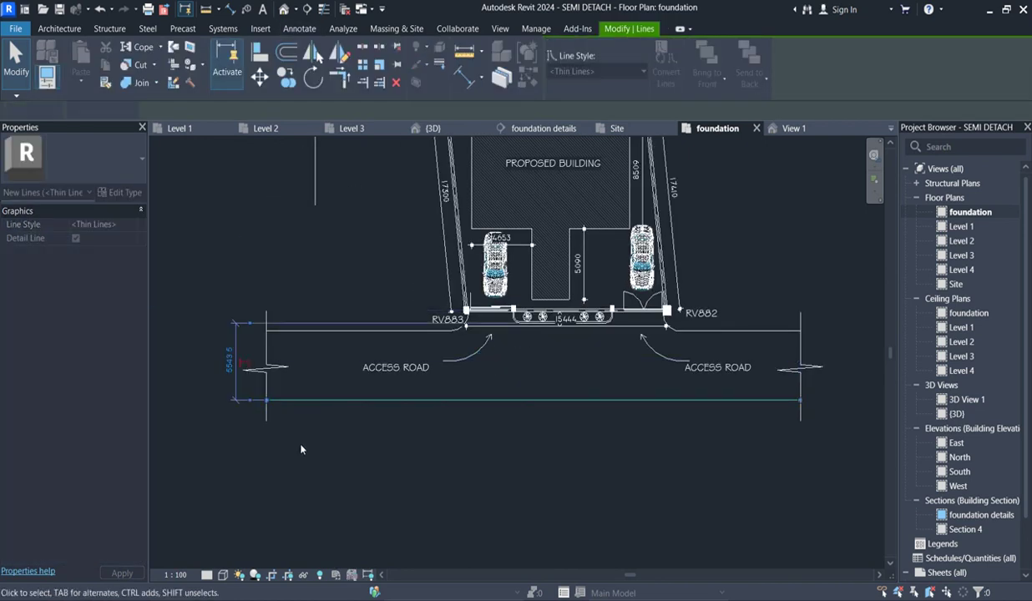
key(Escape)
scroll(368, 436, down, 5)
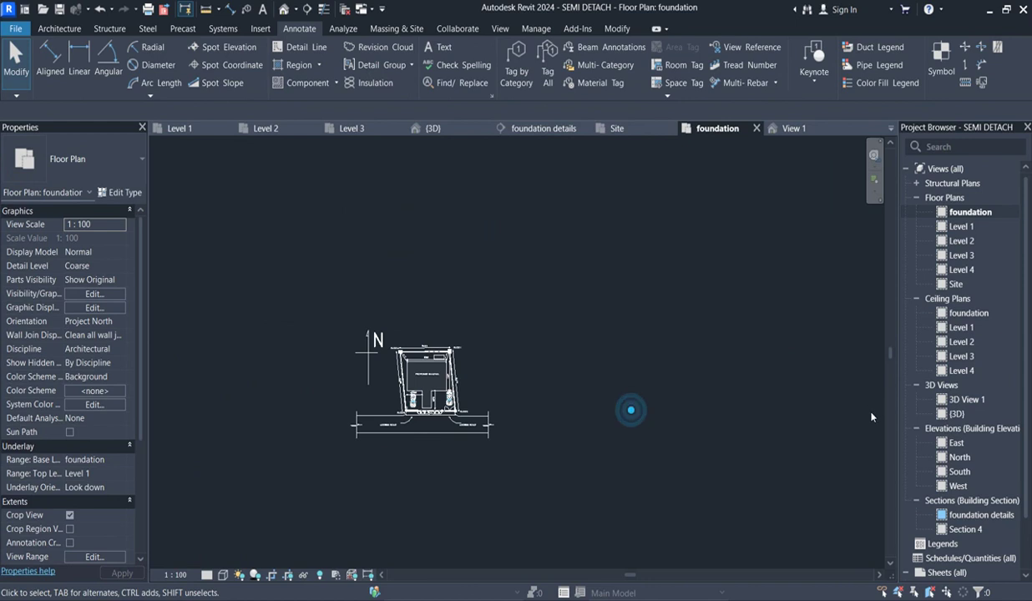
scroll(302, 405, up, 3)
right_click(614, 235)
click(659, 245)
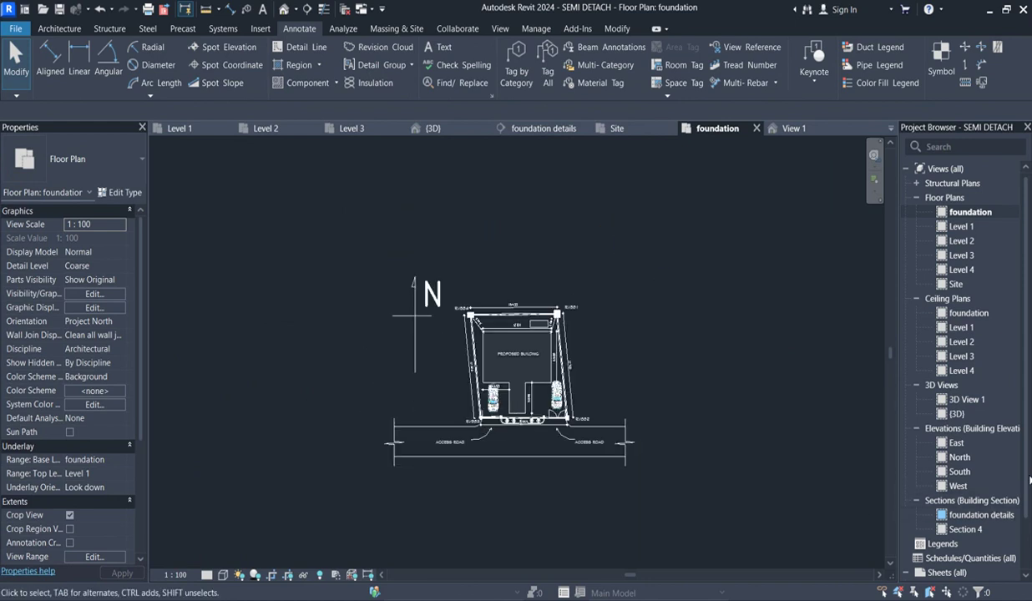
Create a new sheet with the DAAA3 metric title block and inspect its title block fields
scroll(989, 464, down, 3)
click(948, 516)
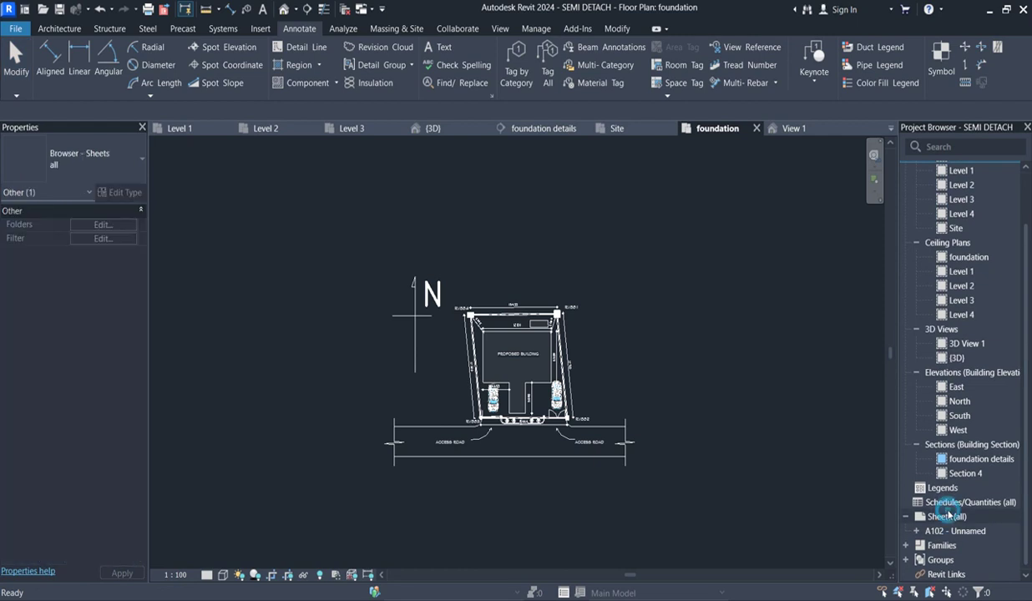
right_click(948, 516)
click(868, 411)
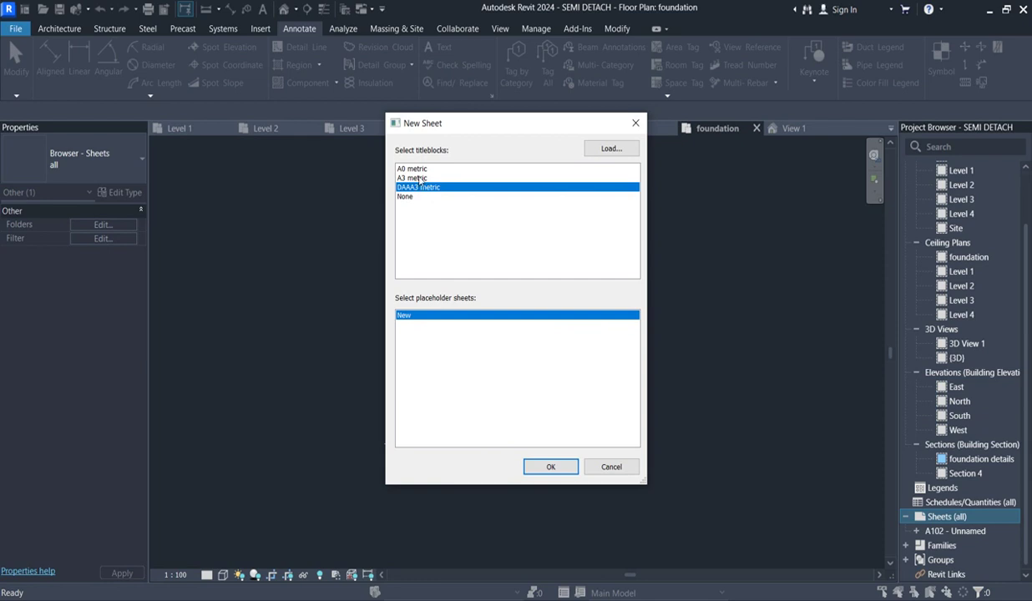
click(549, 467)
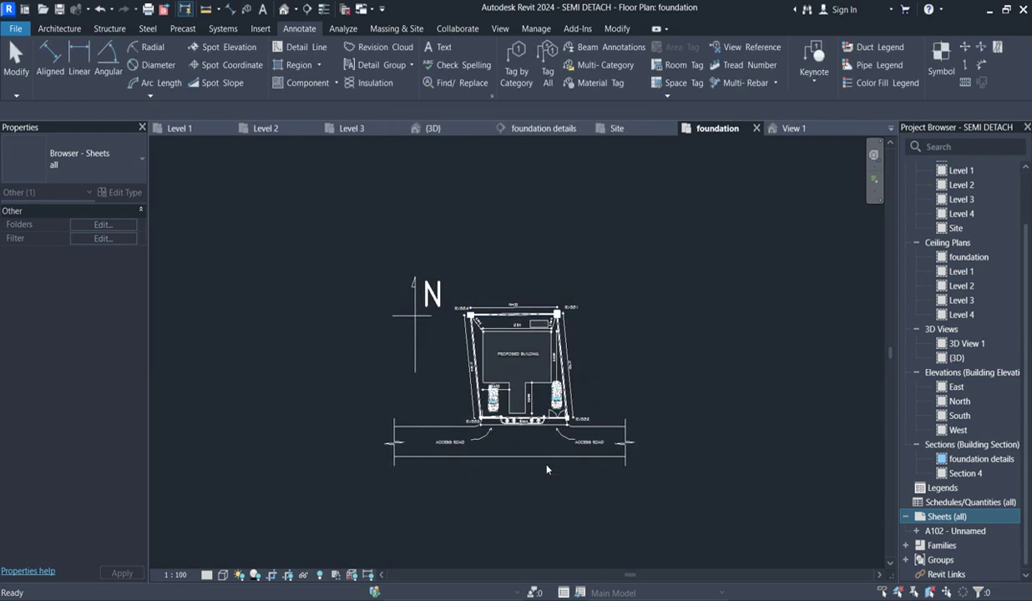
scroll(718, 425, up, 3)
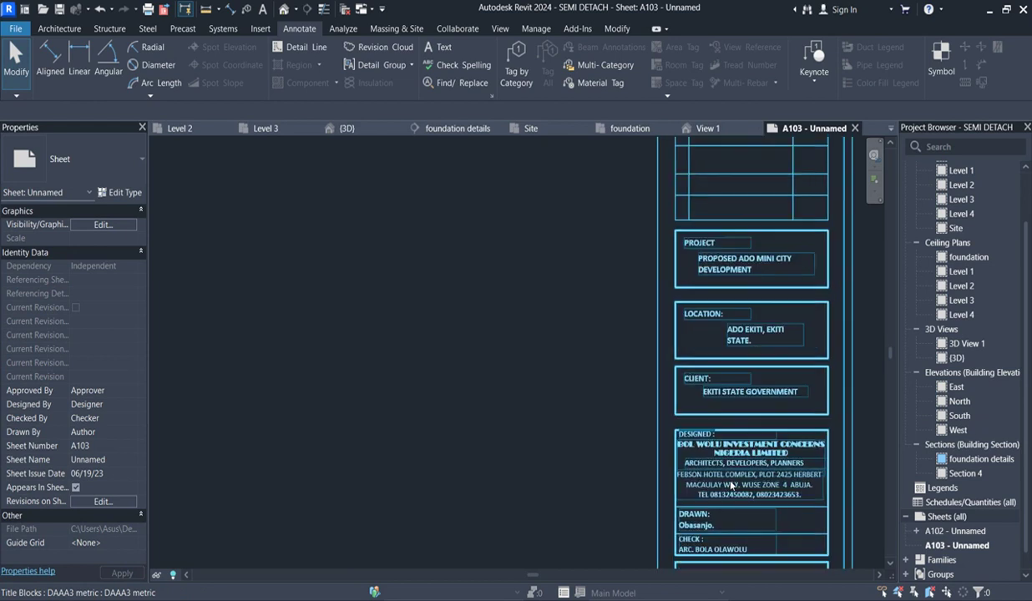
scroll(729, 373, up, 2)
scroll(737, 302, down, 6)
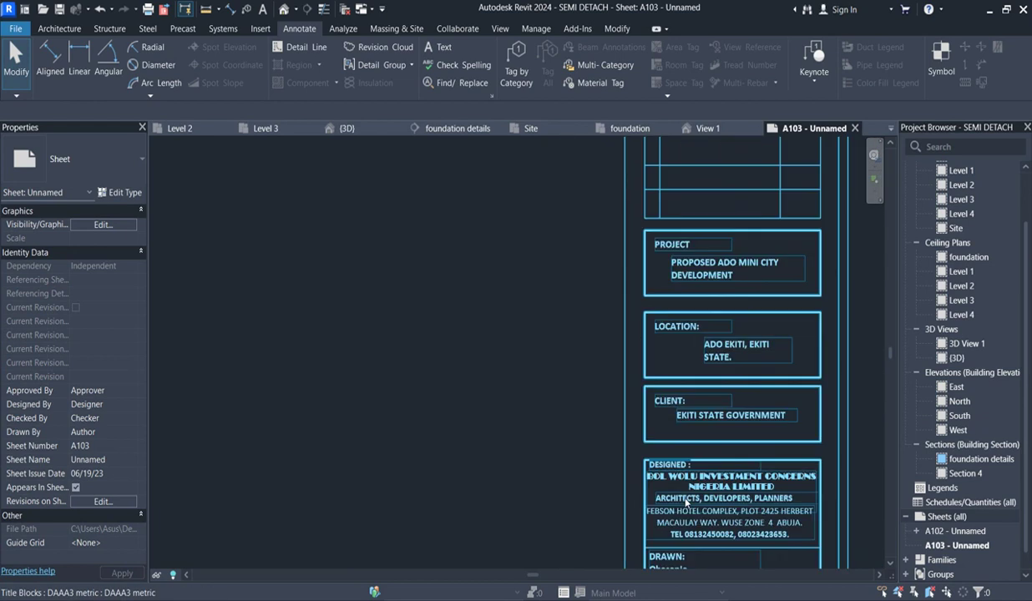
scroll(680, 498, down, 4)
scroll(678, 500, up, 3)
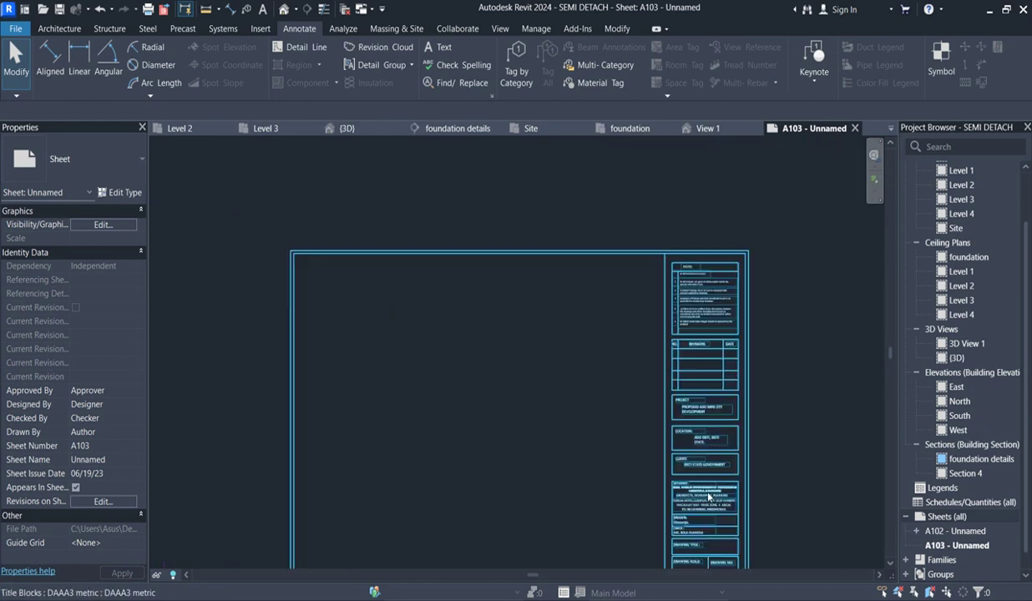
Create another new sheet using the plain A3 metric title block
click(956, 518)
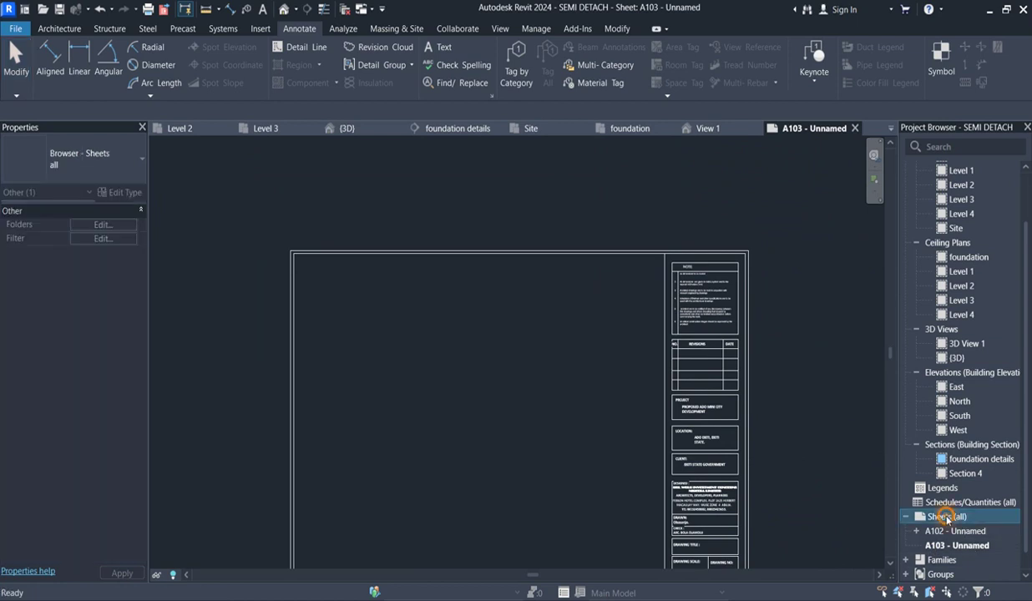
right_click(946, 517)
click(843, 402)
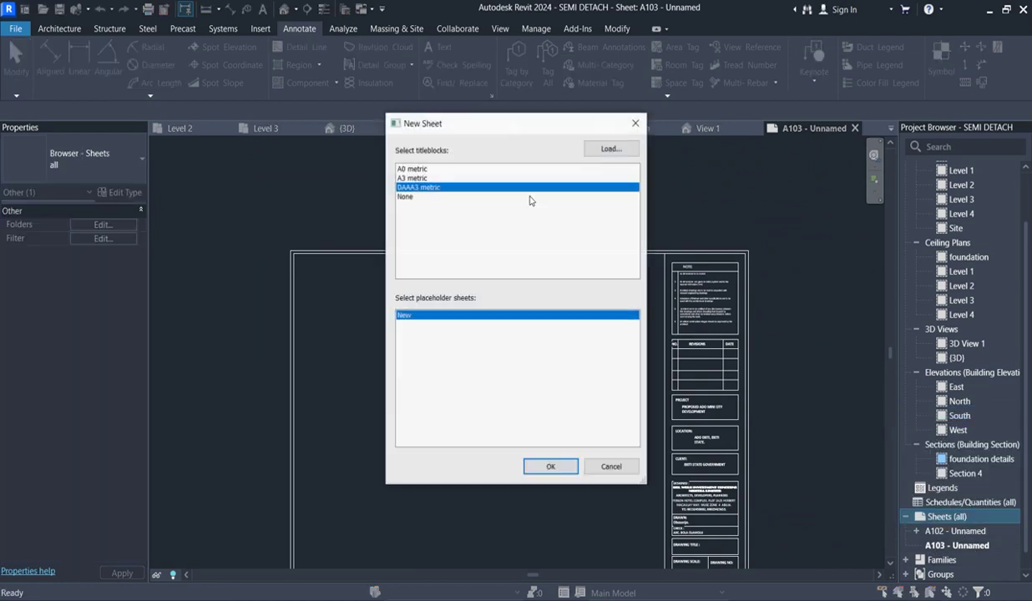
click(402, 177)
click(544, 467)
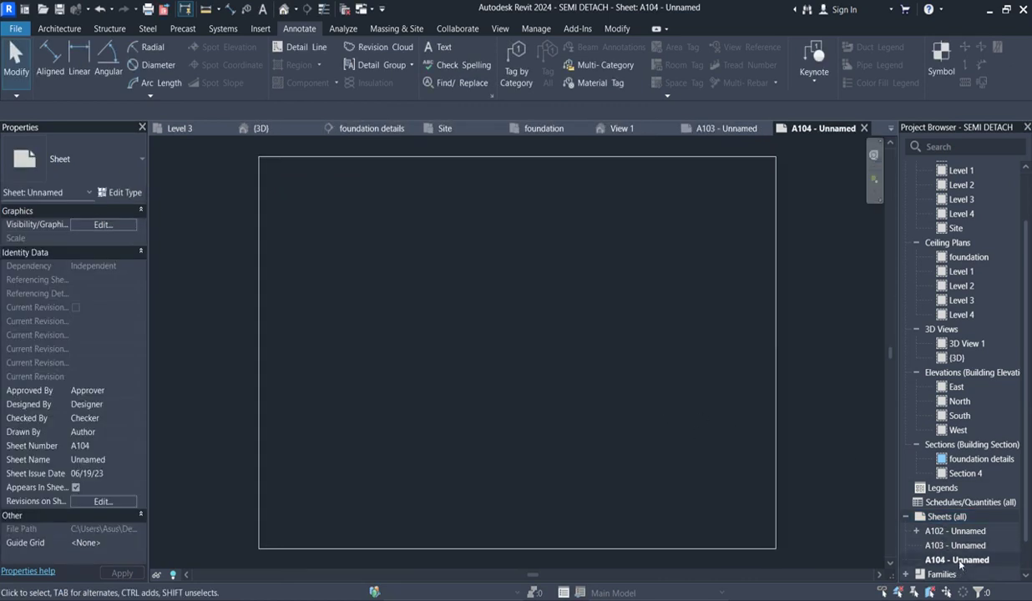
click(953, 559)
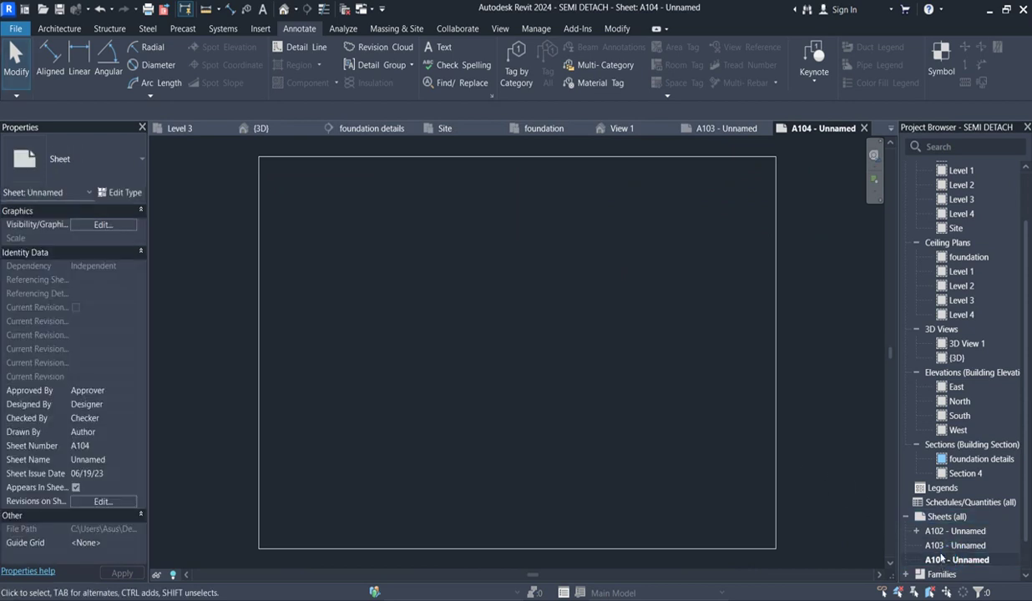
Reopen sheet A103 and switch its title block to the A3 metric type
double_click(943, 547)
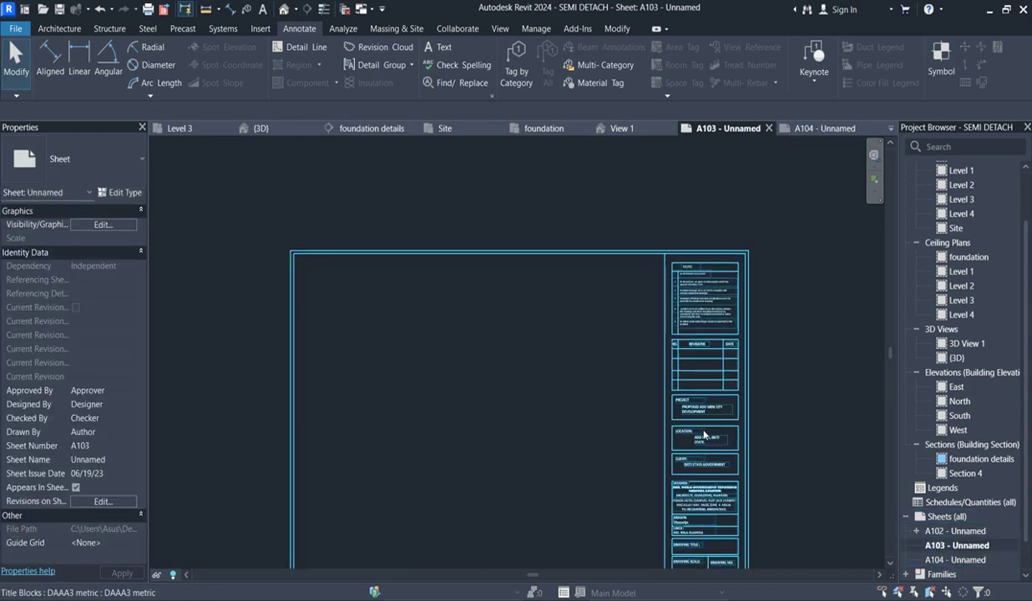
click(704, 434)
click(129, 157)
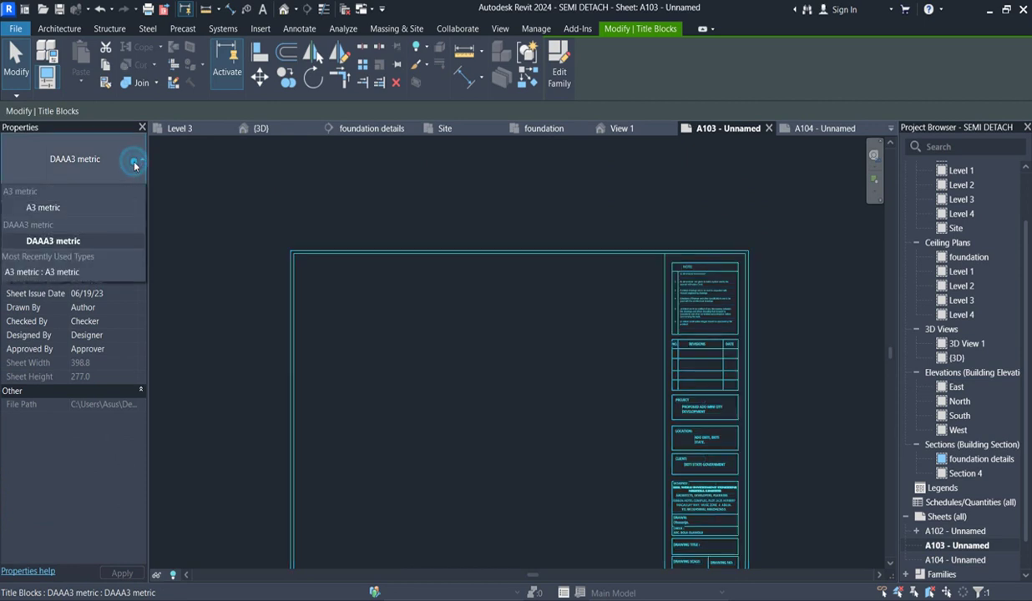
click(44, 265)
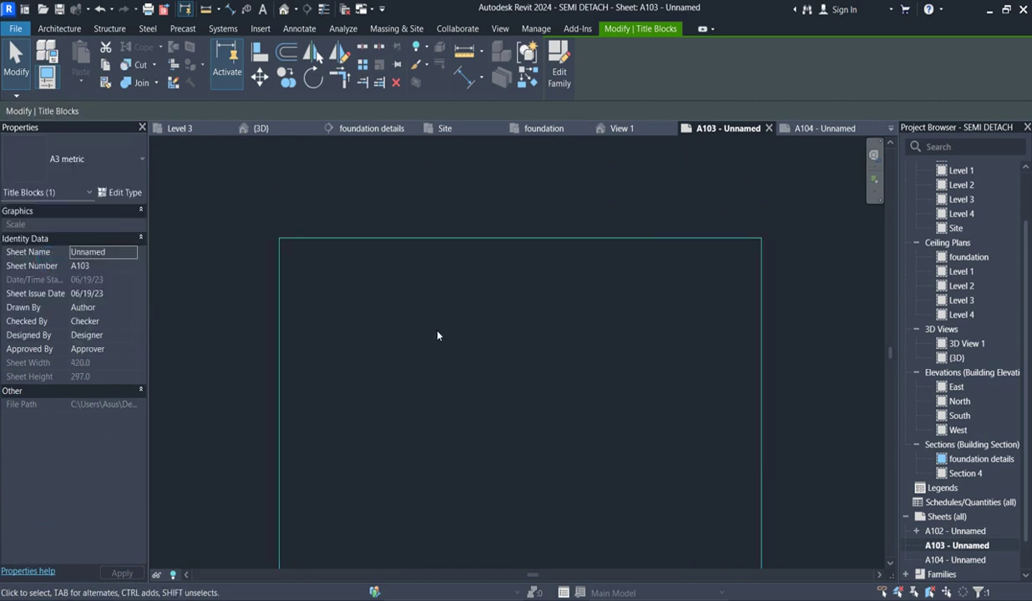
Rename sheet A103 as SITE PLAN, keeping its sheet number
right_click(947, 548)
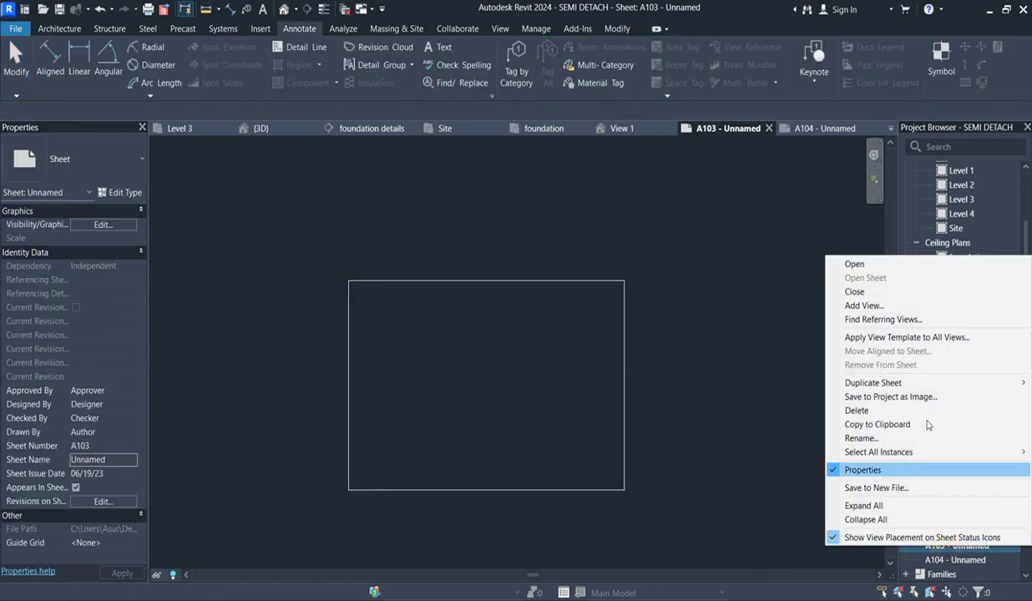
click(865, 439)
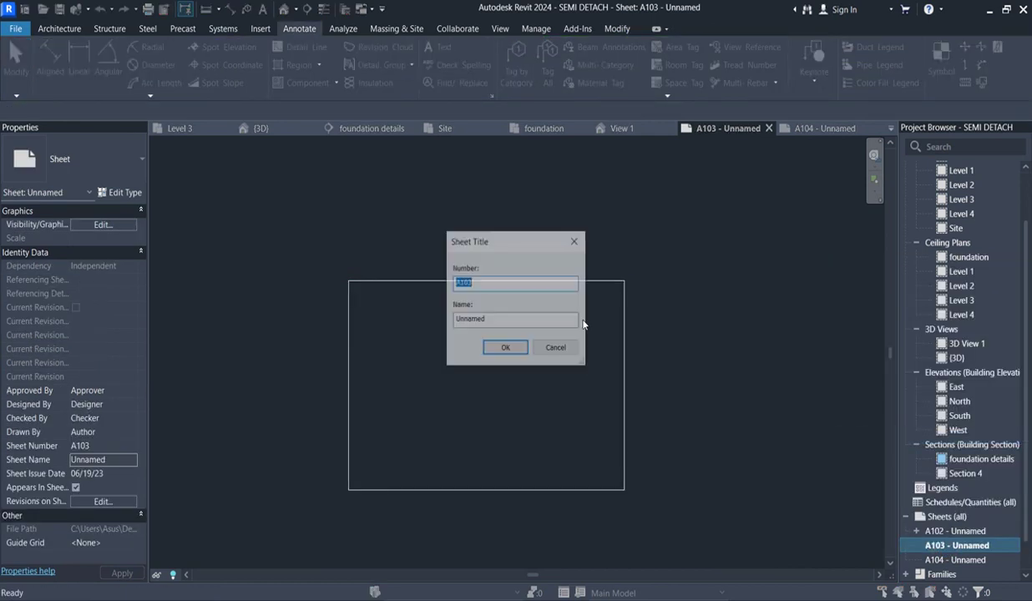
double_click(493, 320)
text(SITE PLAN)
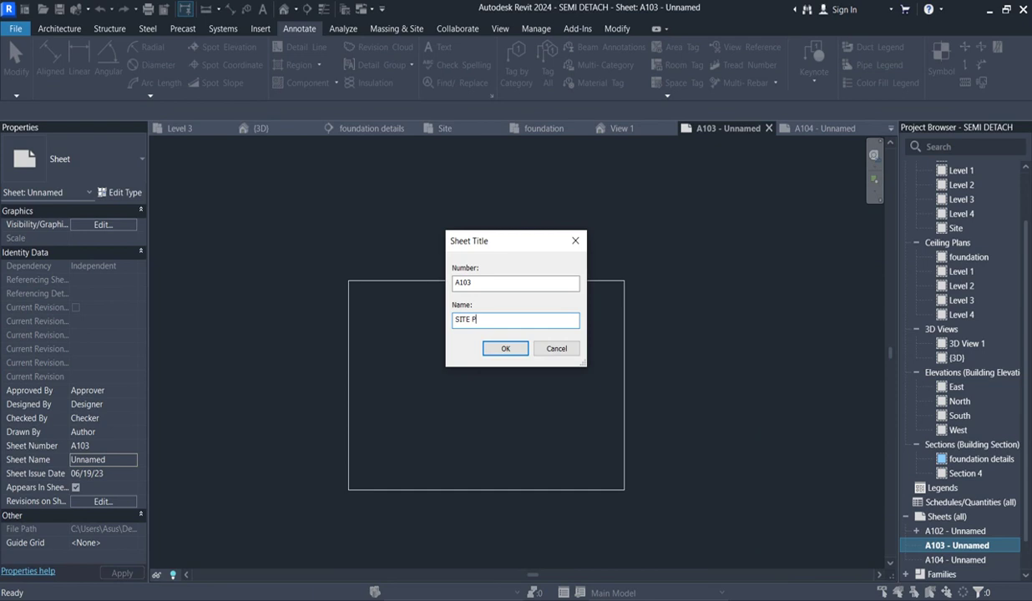
click(506, 349)
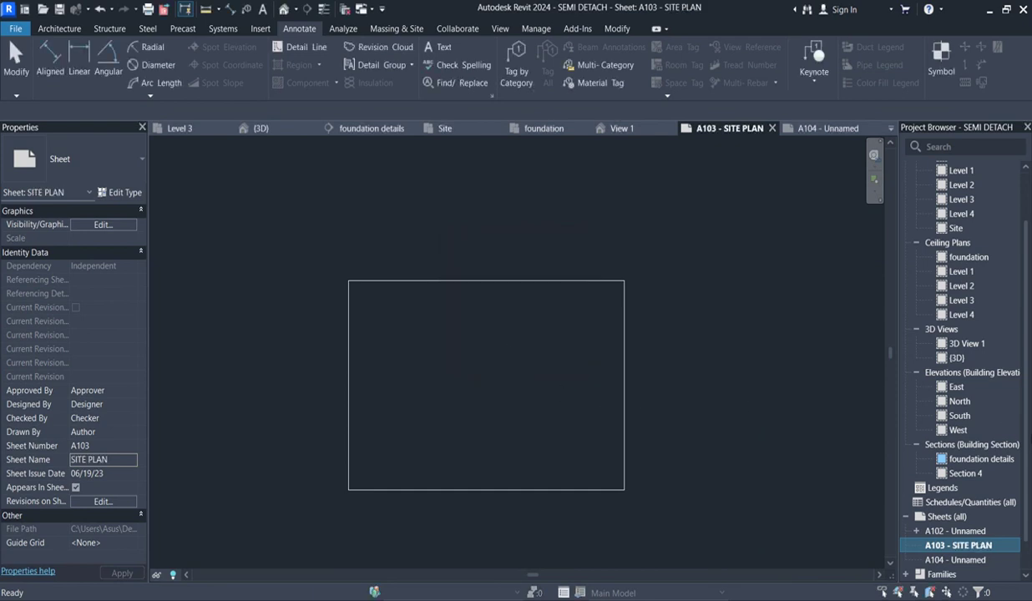
Place the foundation floor plan on the SITE PLAN sheet and shift it towards the sheet's upper left
scroll(1026, 241, up, 2)
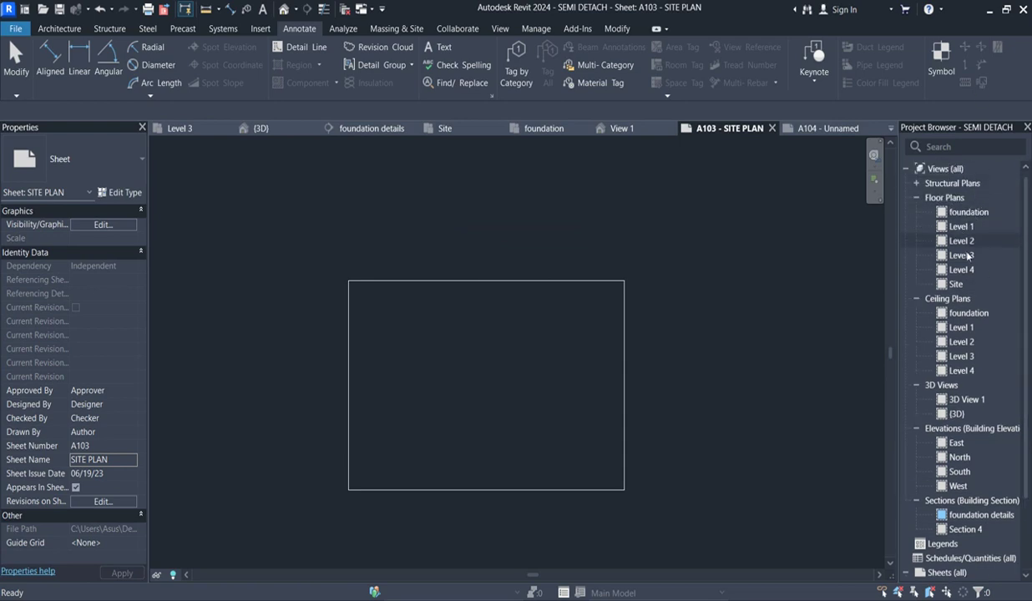
drag(969, 213, 532, 380)
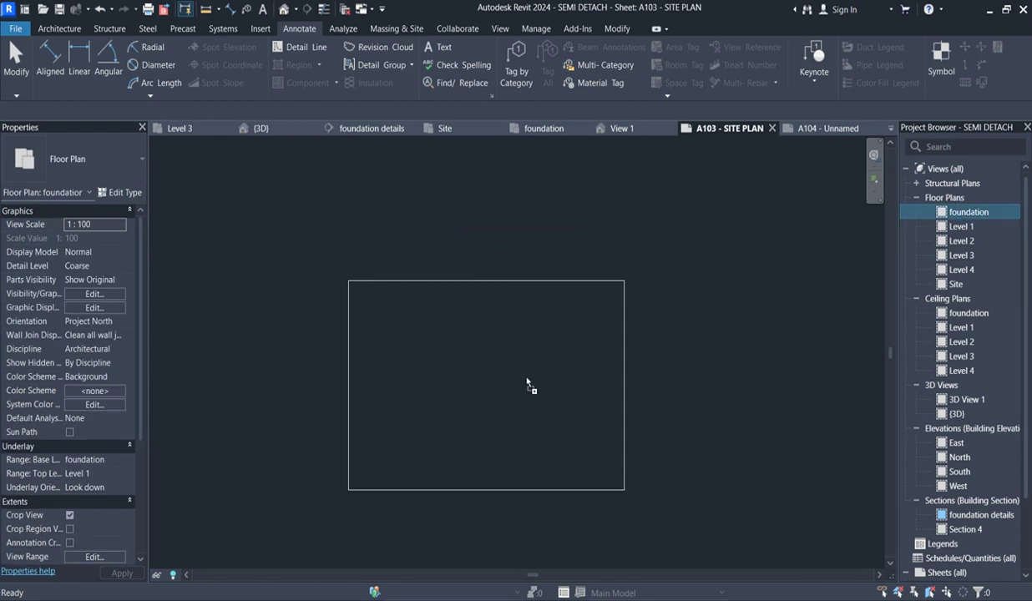
click(505, 390)
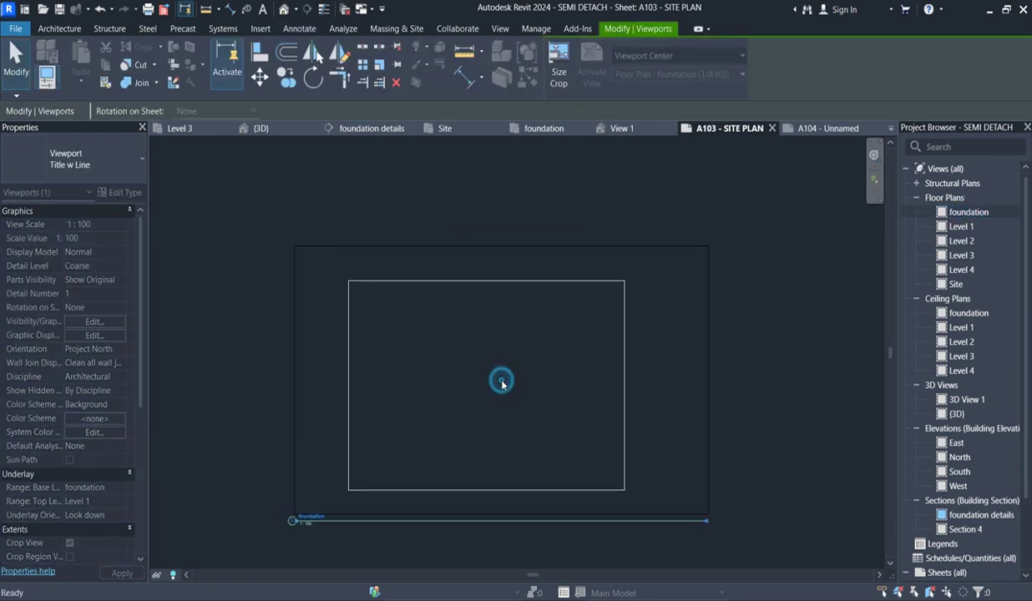
drag(576, 397, 551, 387)
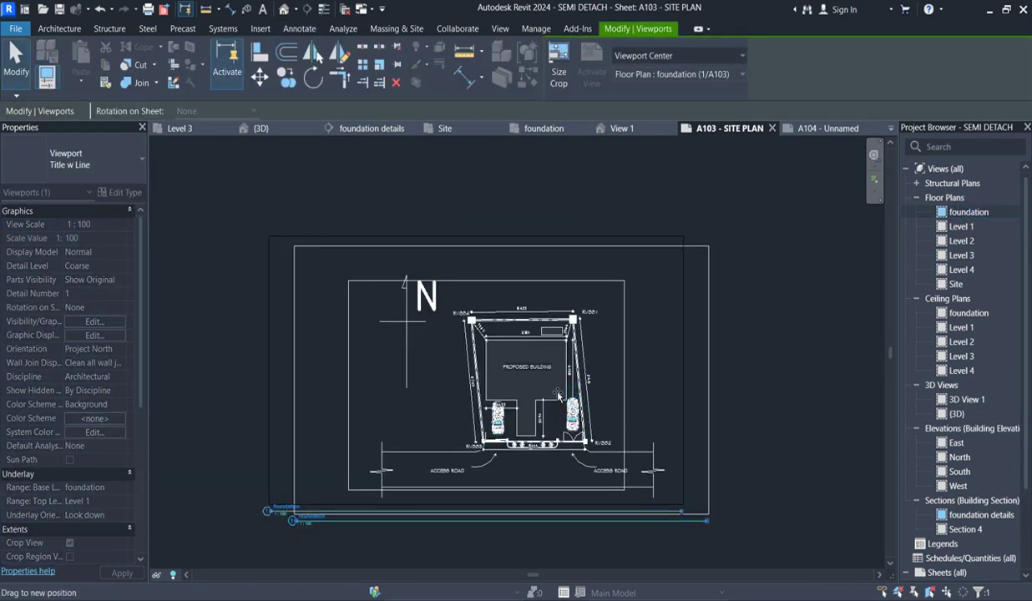
Set the foundation viewport's scale to 1:200 and move it inside the sheet border
click(121, 233)
click(93, 262)
mouse_move(569, 368)
mouse_down()
mouse_move(475, 380)
mouse_move(523, 348)
mouse_move(526, 418)
mouse_up()
click(718, 368)
scroll(422, 396, up, 5)
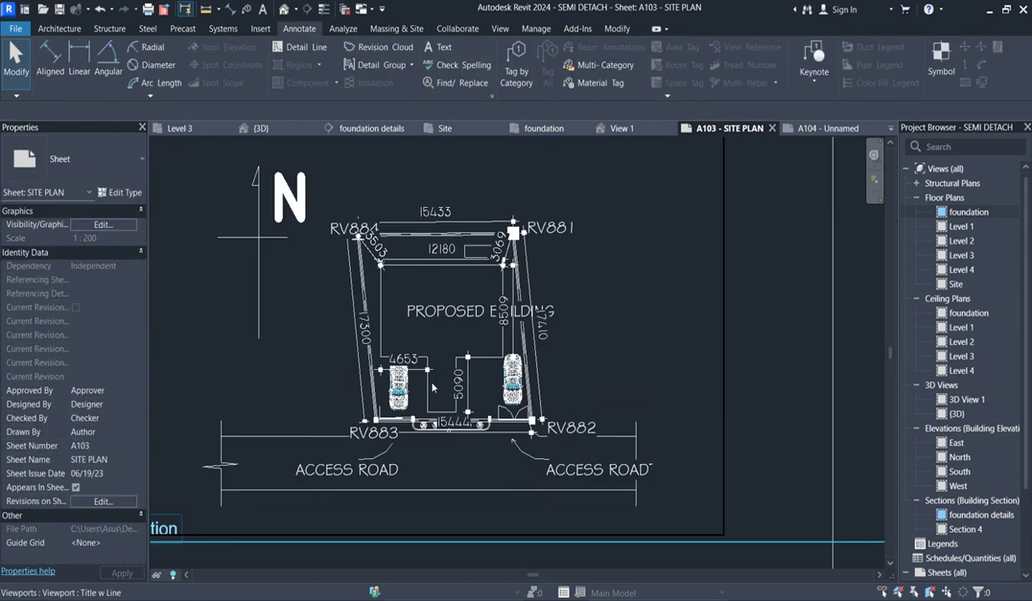
scroll(499, 324, down, 5)
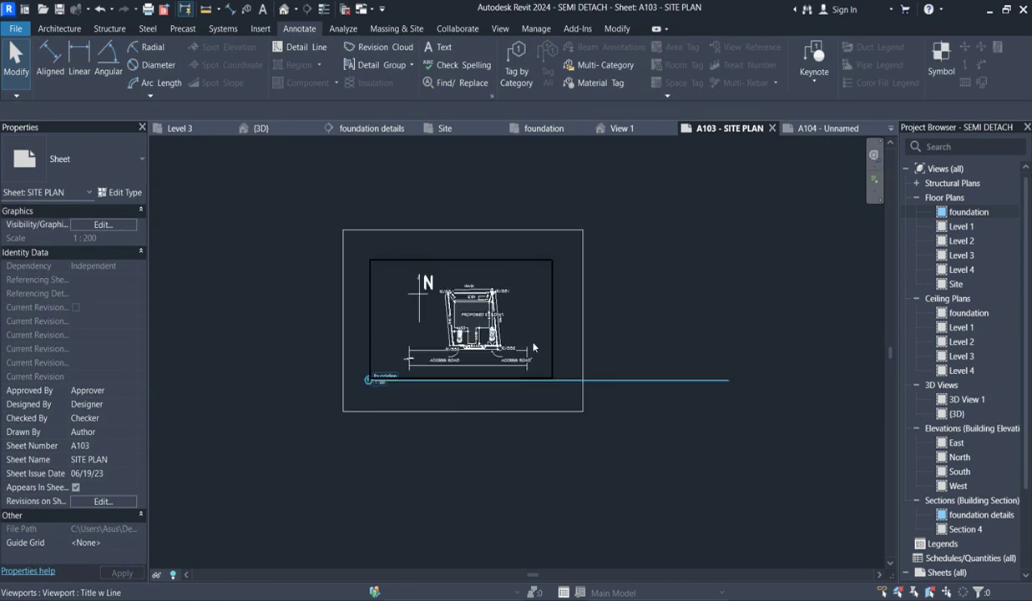
Give the foundation viewport a custom scale of 1:150 and reposition it within the sheet border
click(519, 328)
click(94, 226)
click(121, 225)
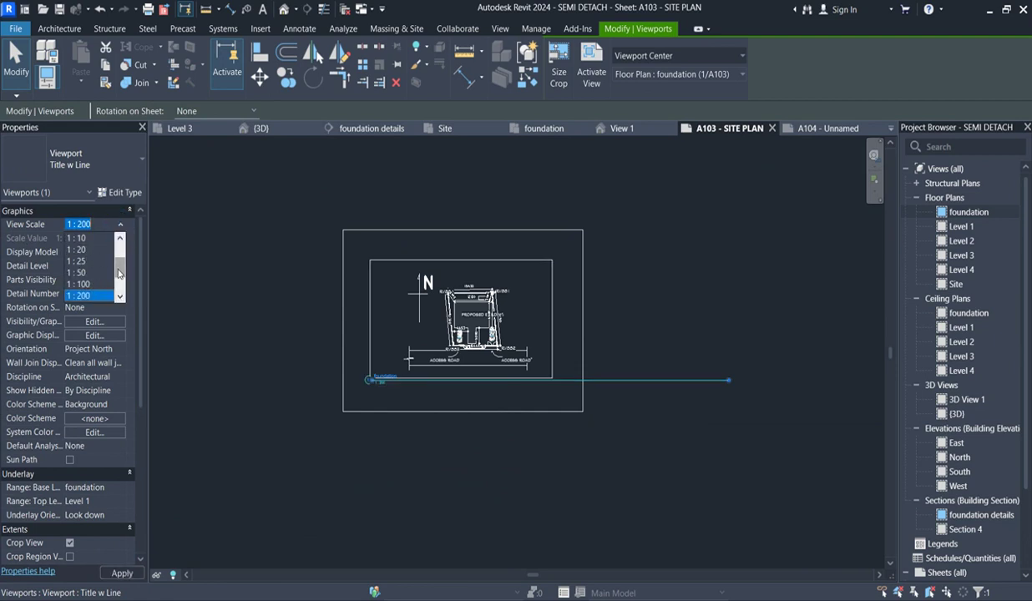
drag(117, 273, 118, 235)
click(79, 239)
click(91, 241)
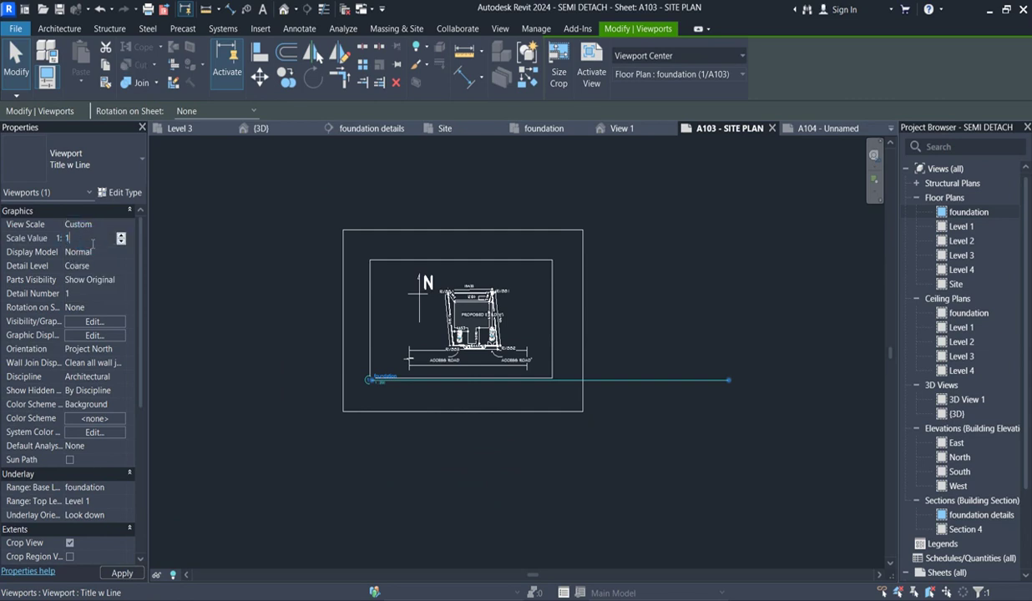
key(Return)
mouse_move(519, 310)
mouse_down()
mouse_move(514, 303)
mouse_move(481, 349)
mouse_move(491, 319)
mouse_up()
click(652, 286)
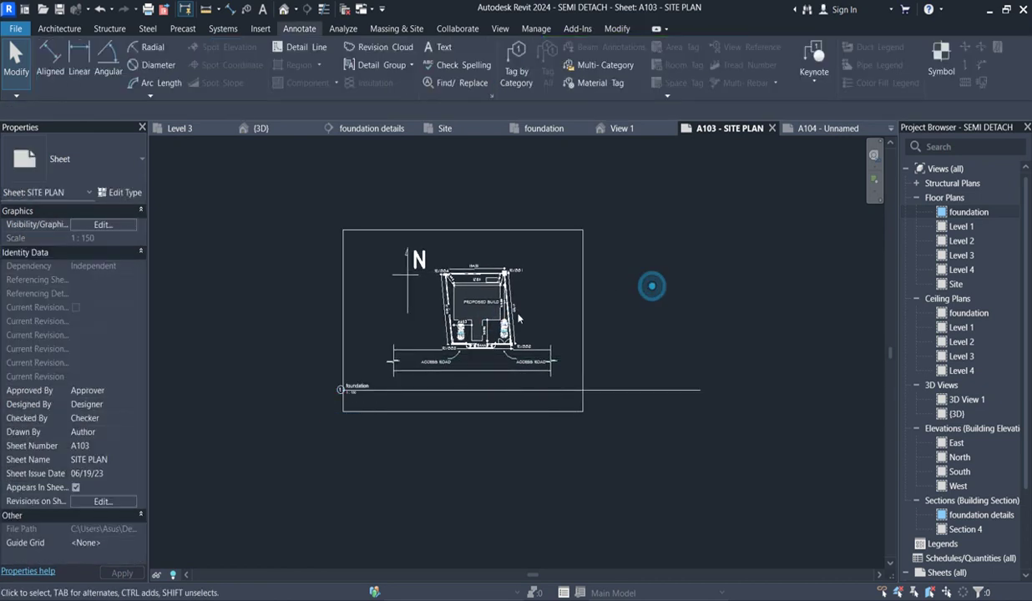
Activate the placed view and set the text size of the ACCESS ROAD label's type to 3.5 mm
scroll(514, 314, up, 3)
click(567, 426)
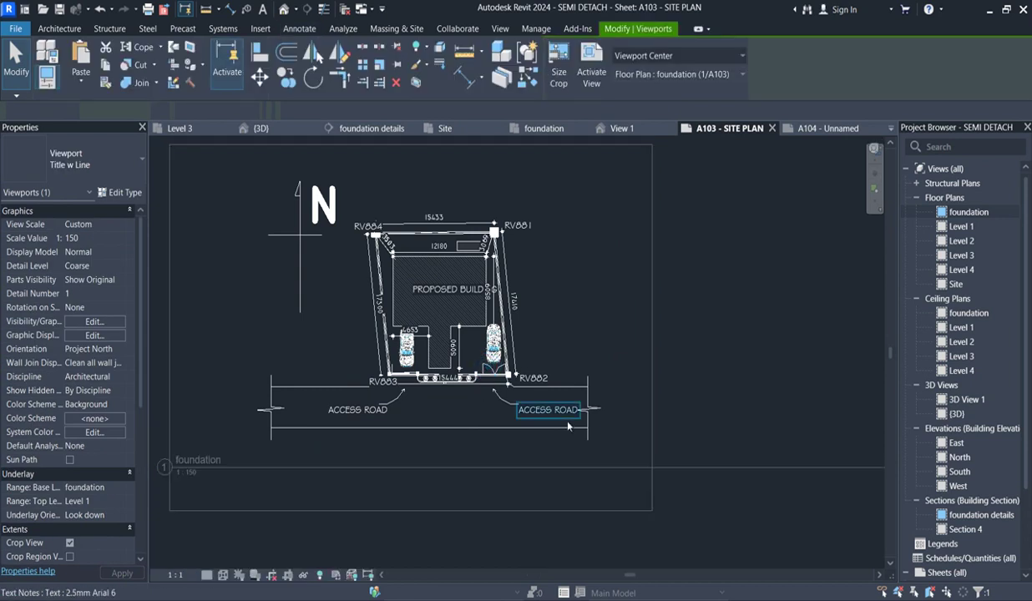
scroll(569, 426, up, 2)
double_click(544, 401)
click(543, 405)
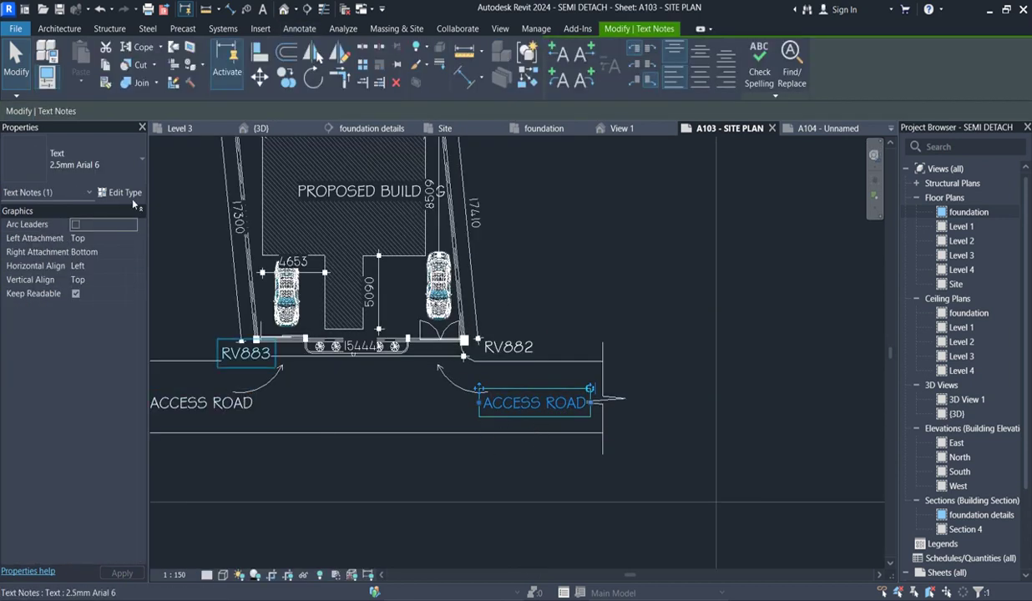
click(117, 194)
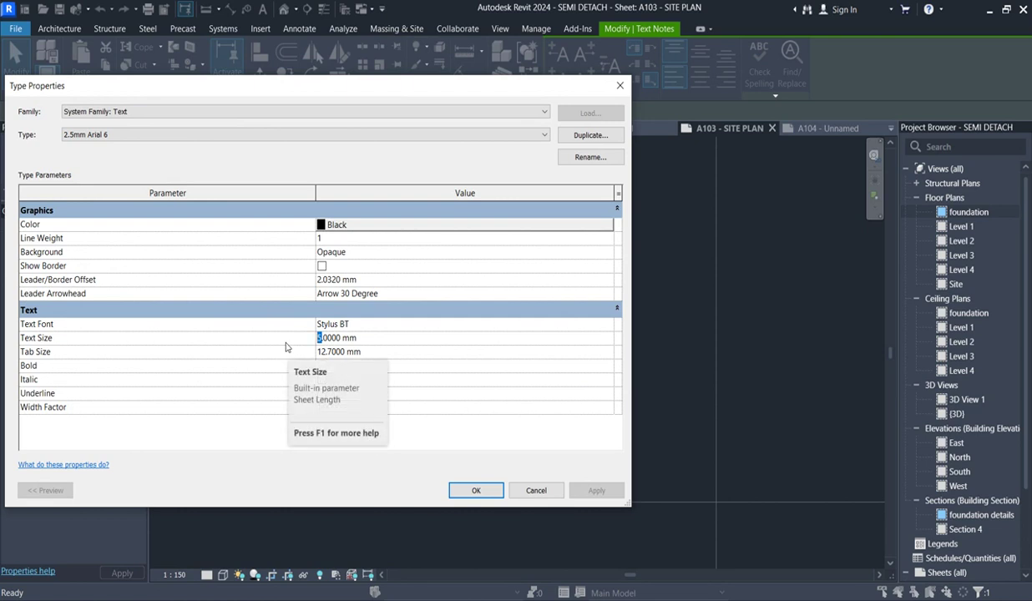
text(3)
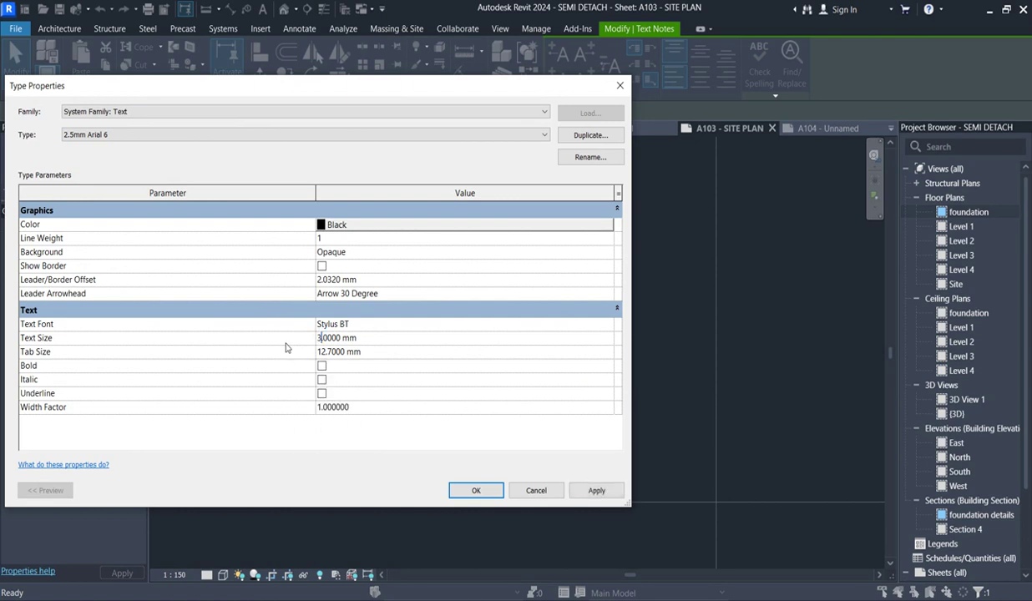
text(.5)
click(475, 490)
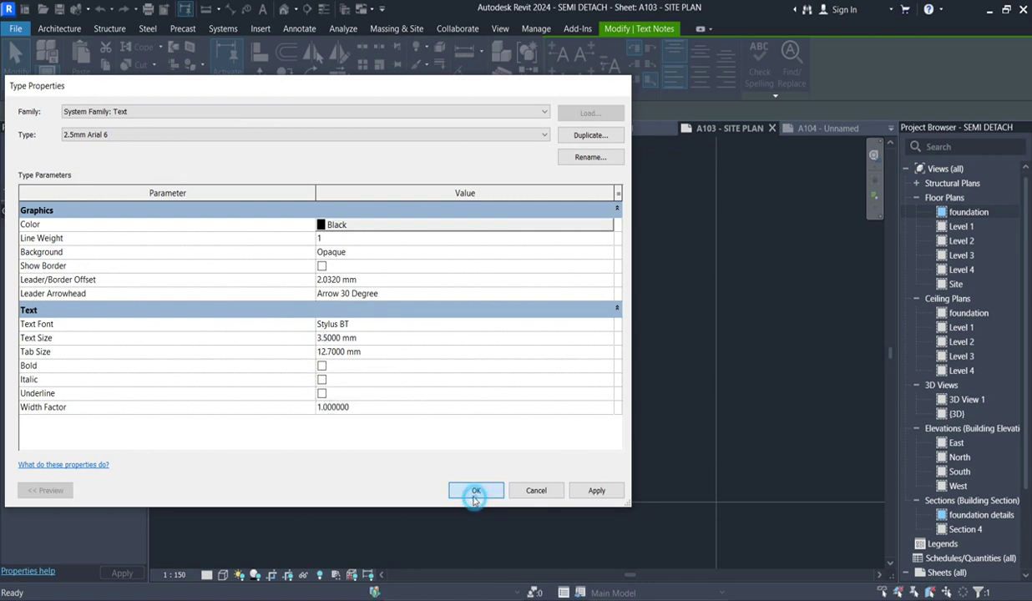
Check the text type properties of the RV882 beacon label and close them without changes
scroll(487, 329, up, 2)
scroll(487, 328, up, 1)
click(512, 357)
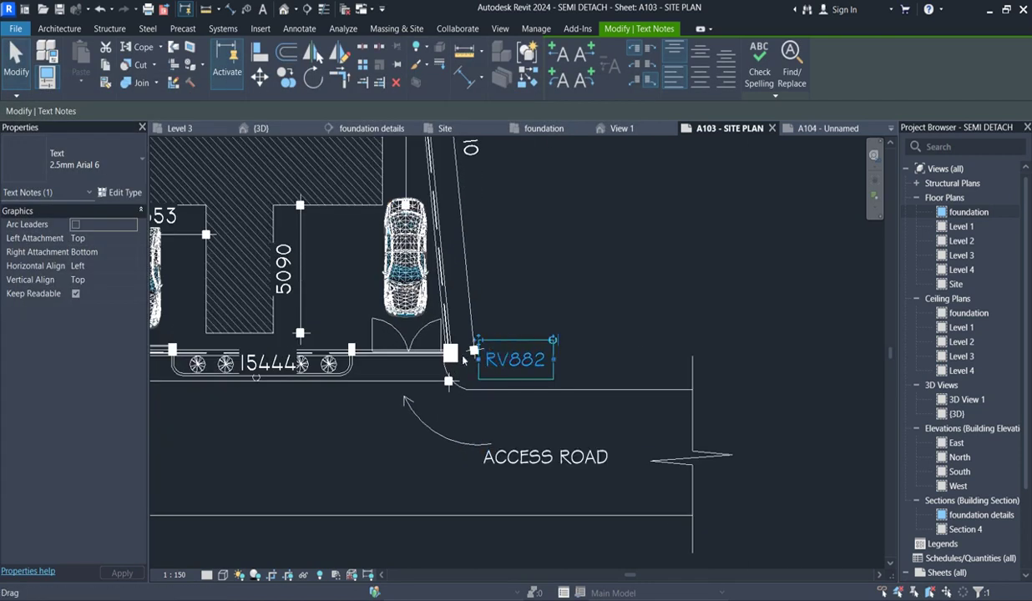
click(129, 191)
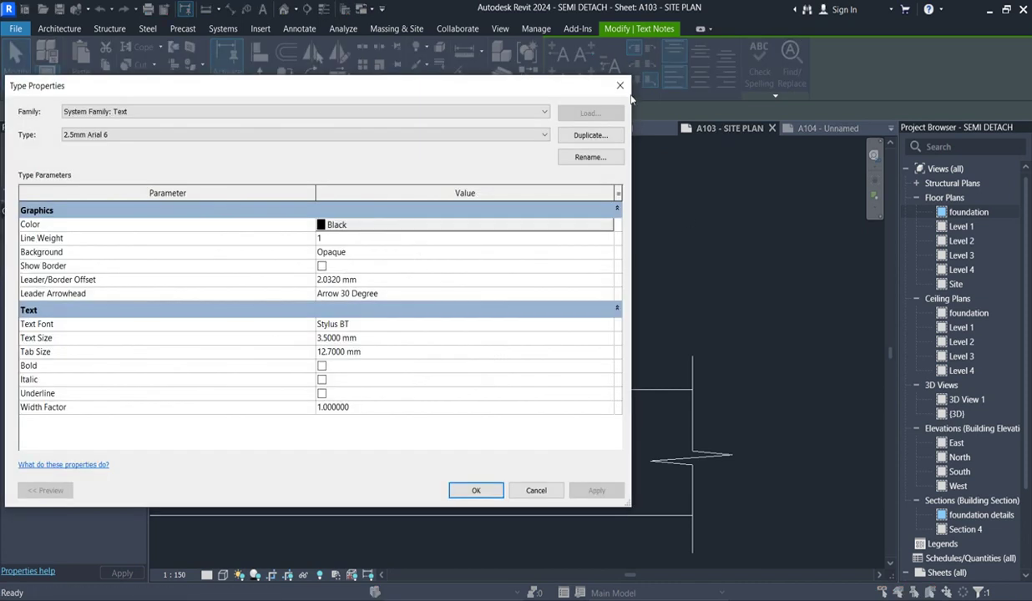
click(620, 85)
Set the text size of the SITE D linear dimension style to 2.2 mm through the site's right-hand boundary dimension
scroll(516, 378, down, 3)
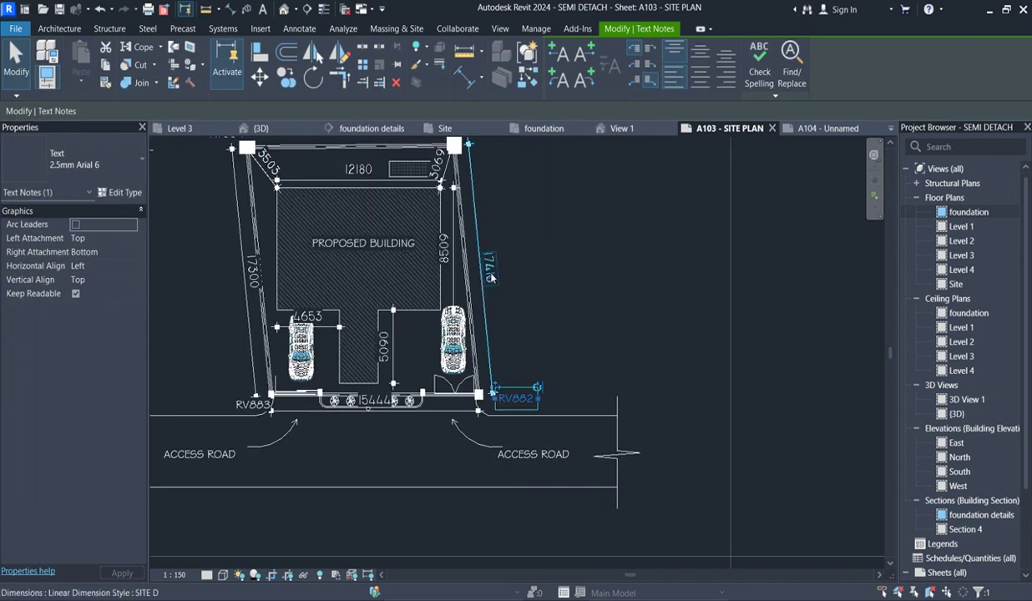
click(488, 269)
click(115, 192)
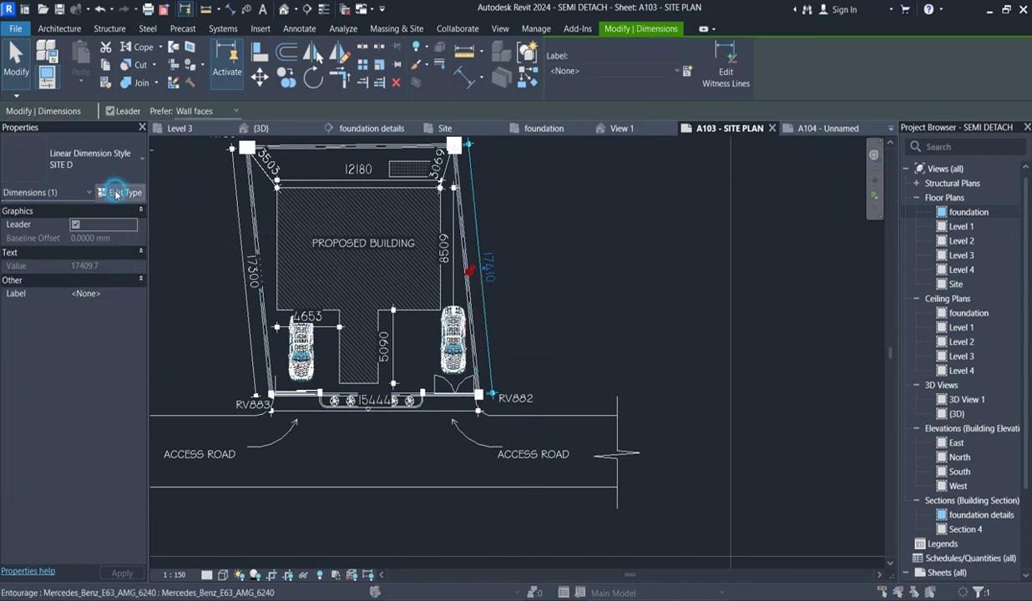
scroll(303, 404, down, 7)
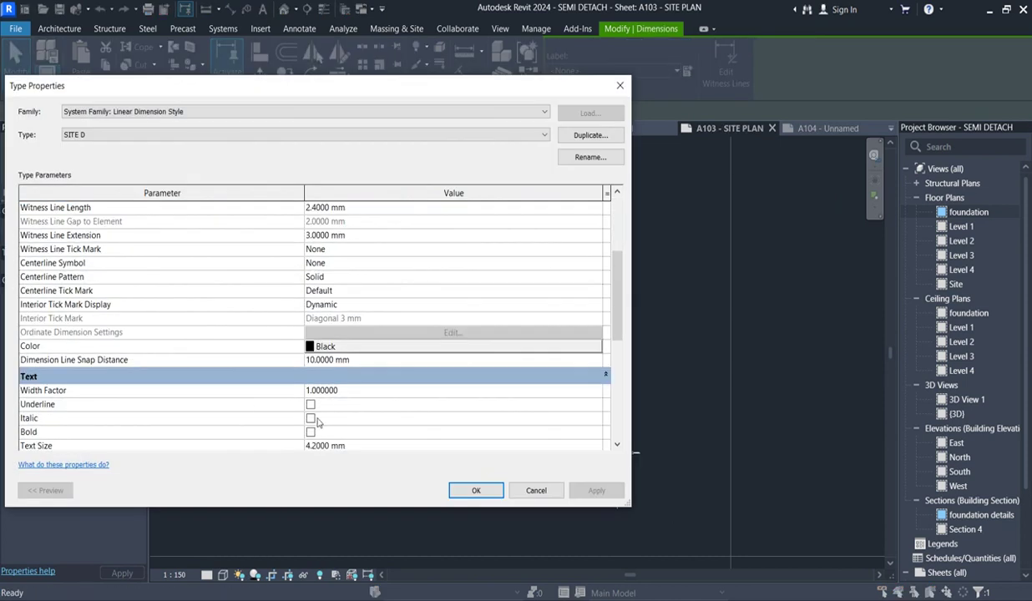
click(311, 282)
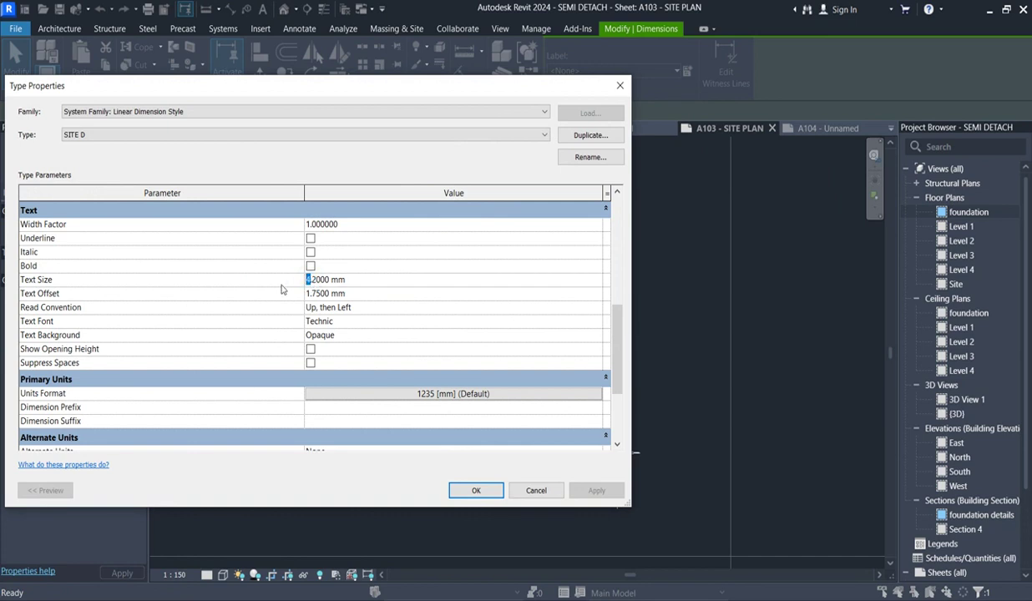
text(2)
click(466, 491)
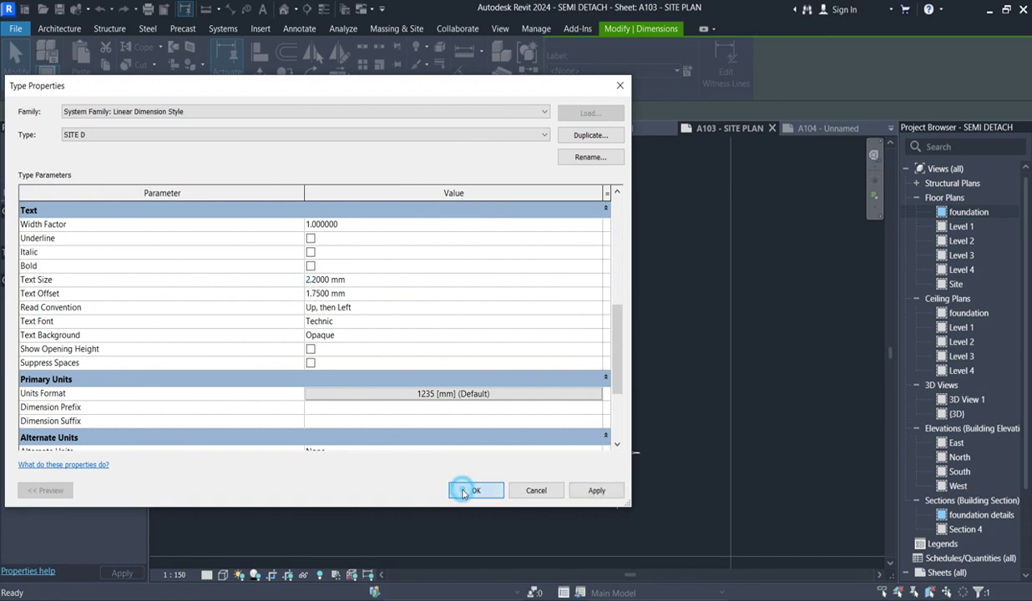
click(530, 322)
scroll(336, 404, down, 2)
scroll(336, 403, up, 3)
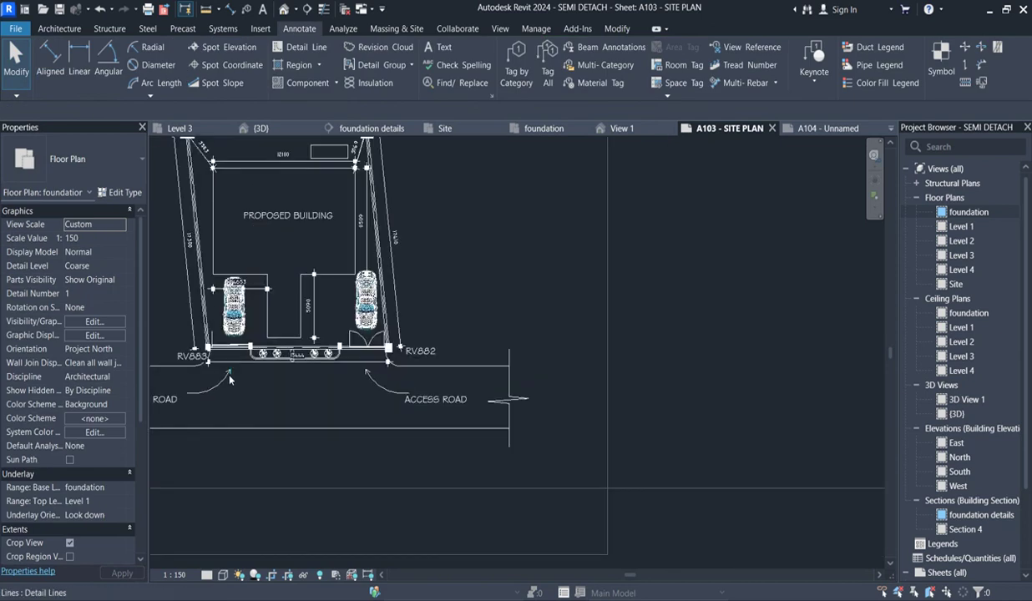
Deactivate the placed foundation view and change its viewport type to No Title
scroll(604, 426, down, 4)
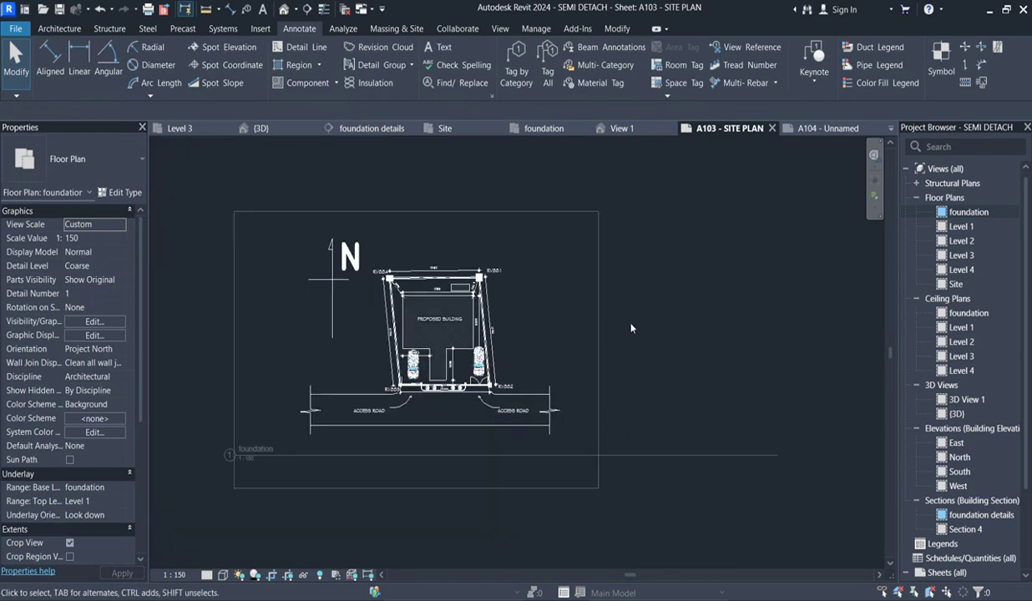
double_click(609, 314)
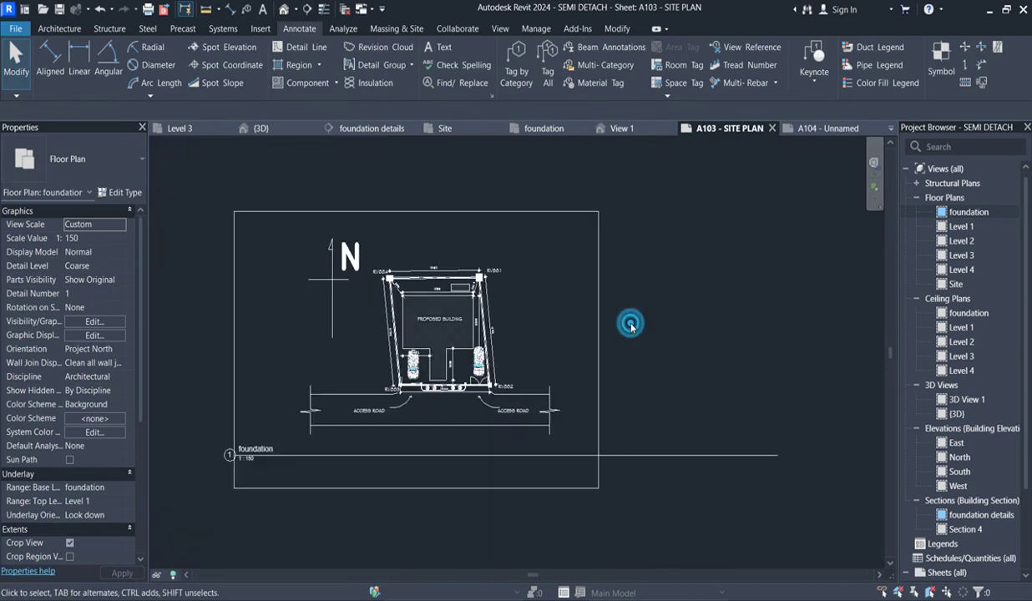
click(523, 324)
click(113, 167)
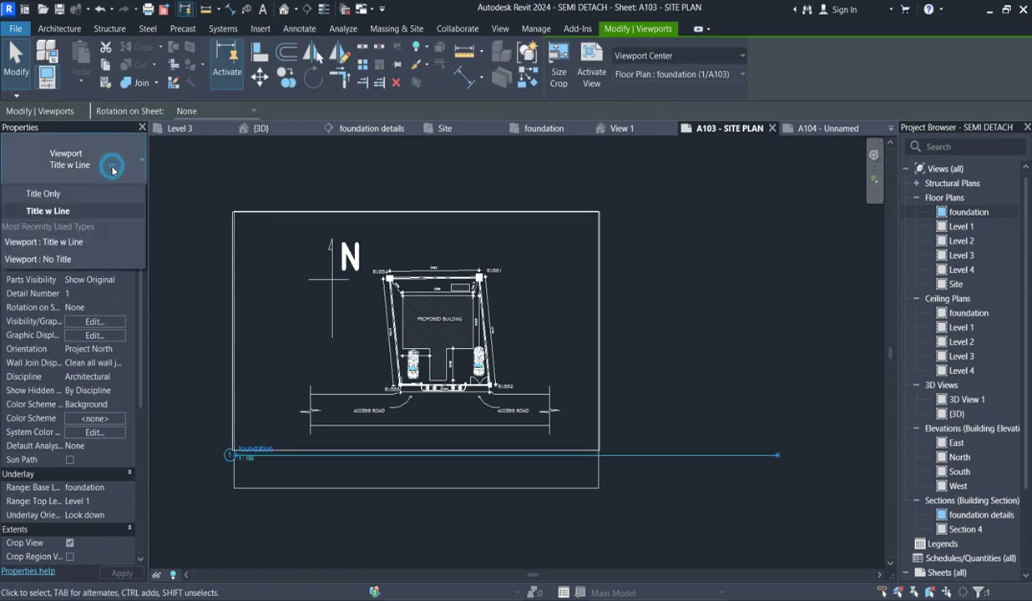
click(52, 233)
click(645, 261)
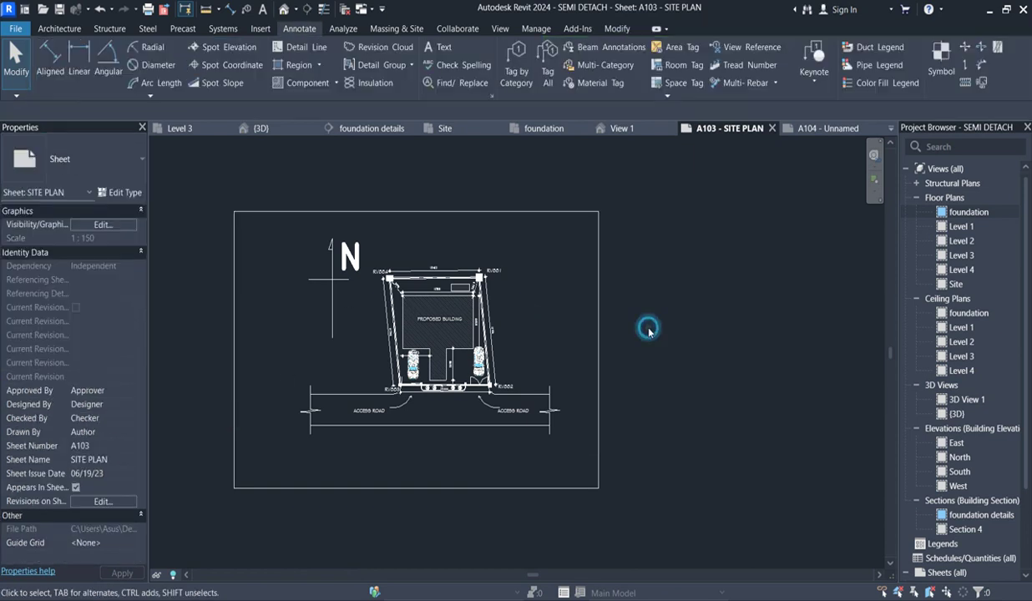
Open the sheet's A3 metric title block family for editing
scroll(501, 490, down, 1)
scroll(338, 284, up, 5)
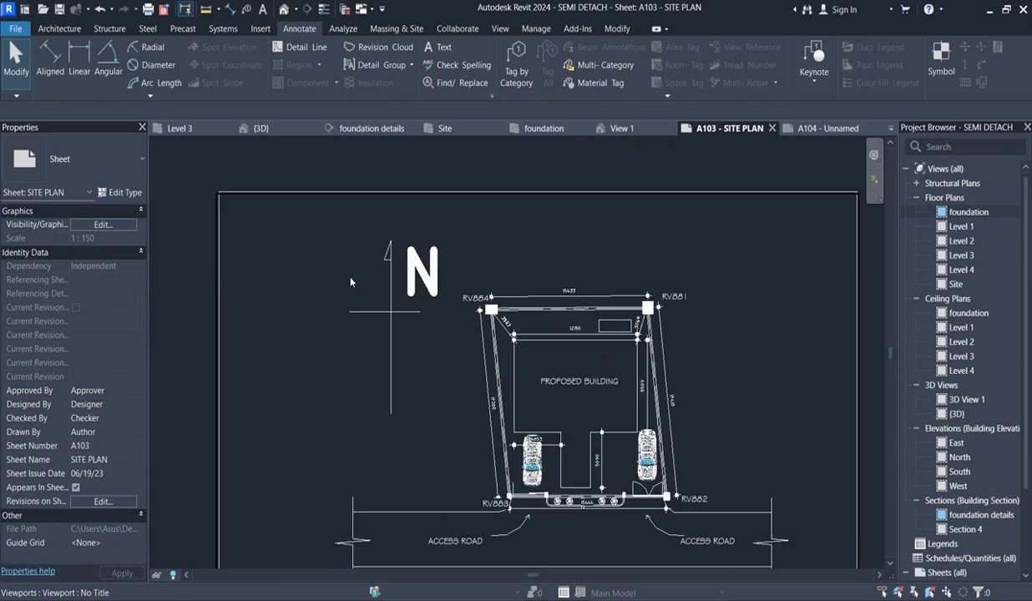
scroll(370, 388, down, 4)
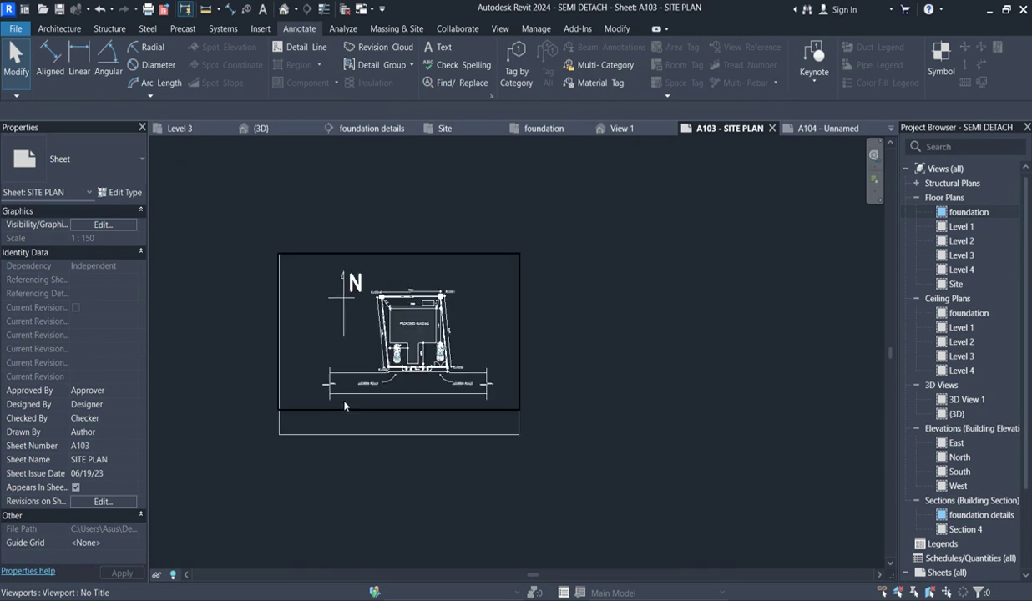
scroll(451, 425, up, 1)
click(488, 435)
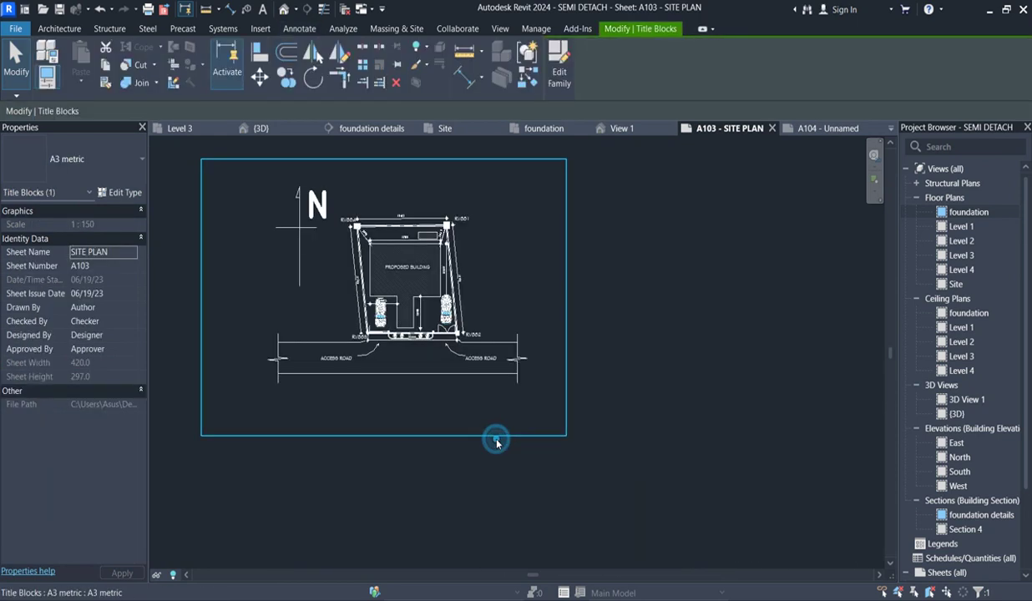
double_click(566, 426)
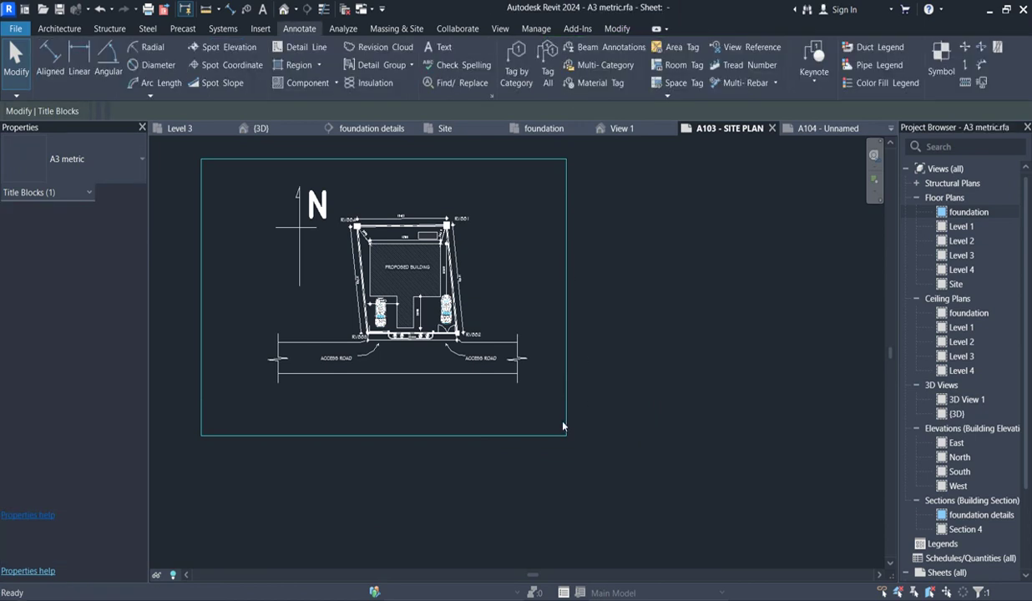
scroll(415, 417, down, 2)
Draw a horizontal line across the full width of the title block, about 55 mm above its bottom edge
click(100, 49)
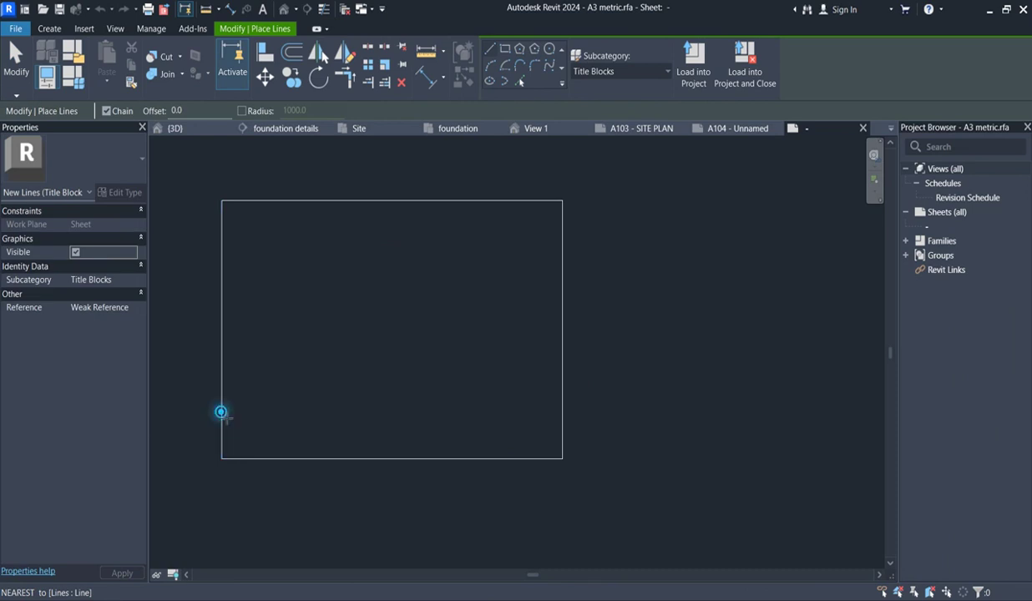
click(225, 413)
click(562, 411)
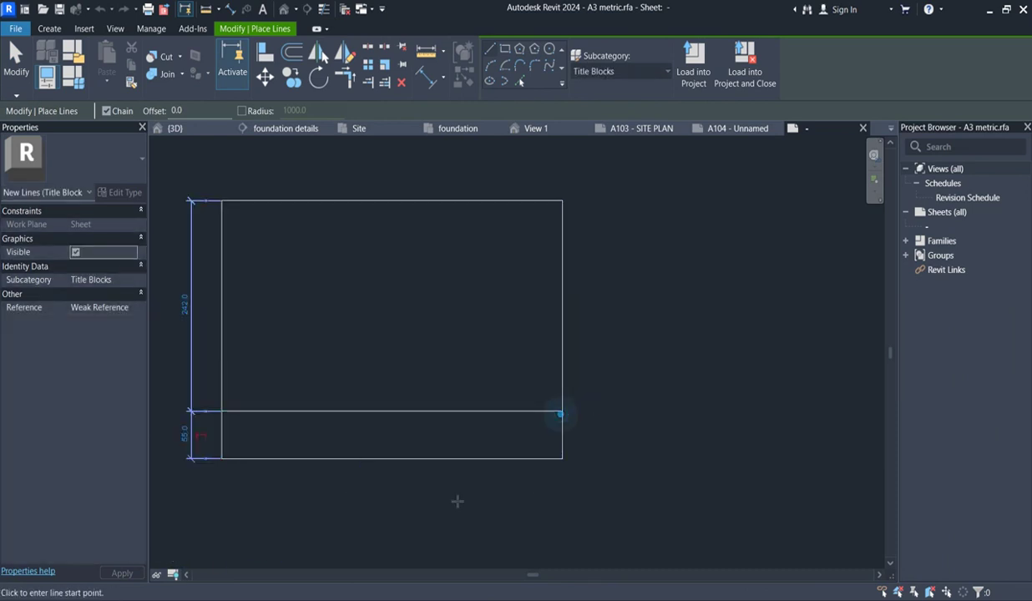
Divide the bottom strip with two vertical lines, about 125 mm from the left border and about 145 mm further right
scroll(328, 442, up, 2)
click(333, 402)
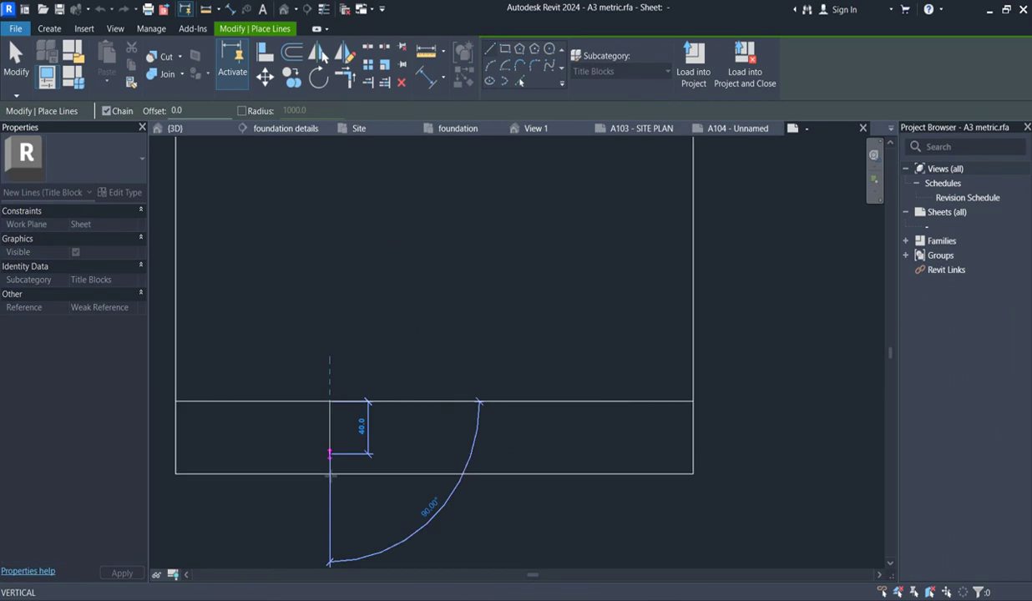
click(330, 473)
key(Escape)
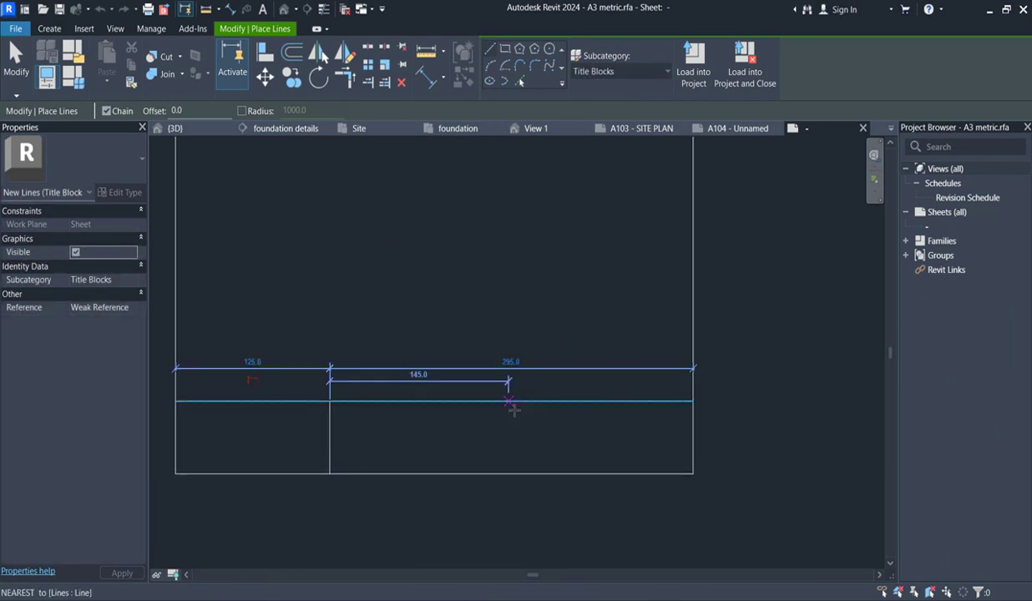
click(508, 402)
click(508, 474)
key(Escape)
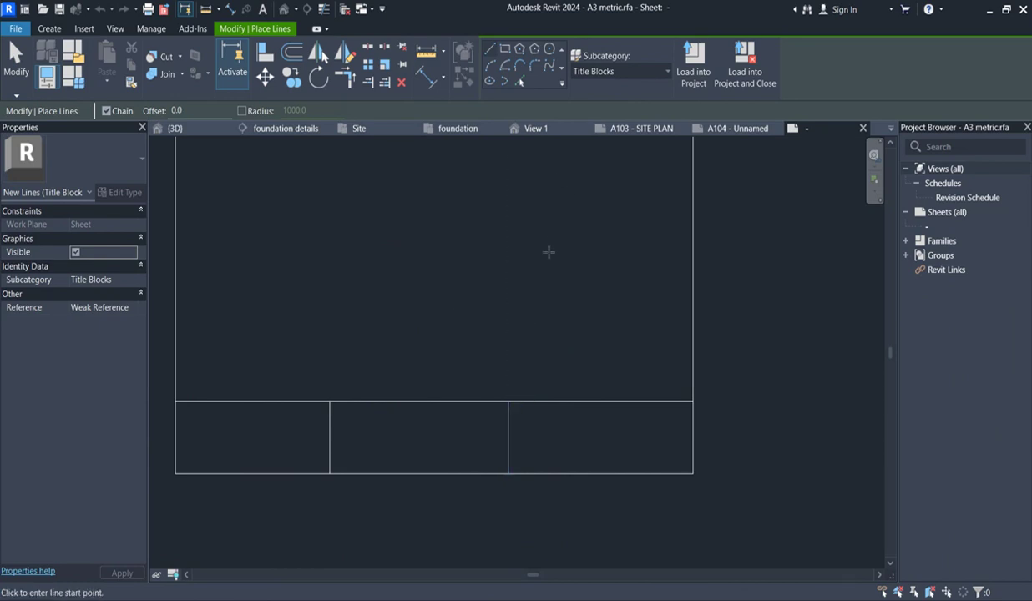
right_click(461, 223)
click(501, 232)
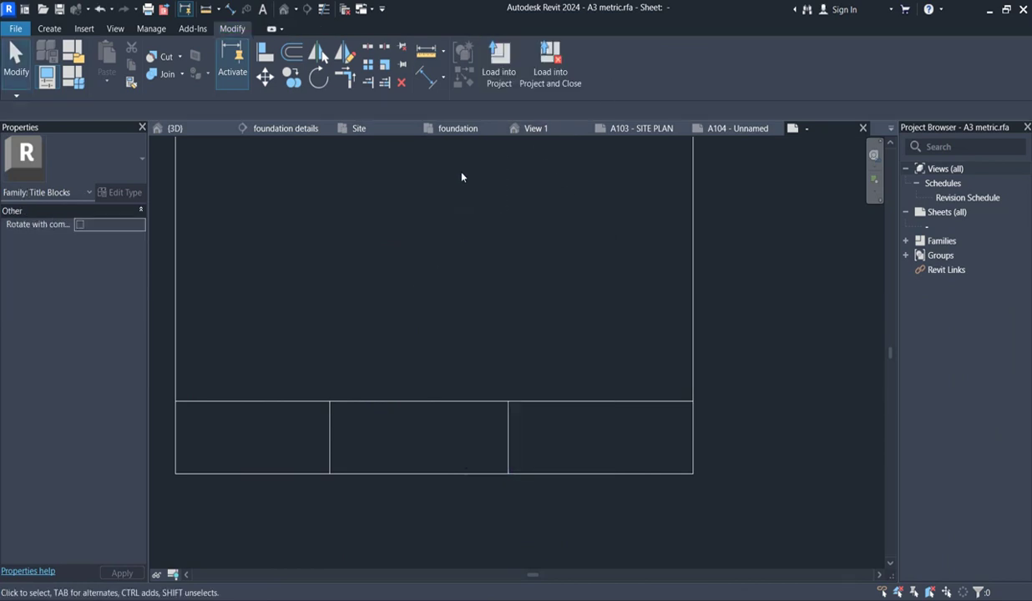
Load the edited title block into SEMI DETACH.rvt, overwriting the existing version and its parameter values
click(500, 77)
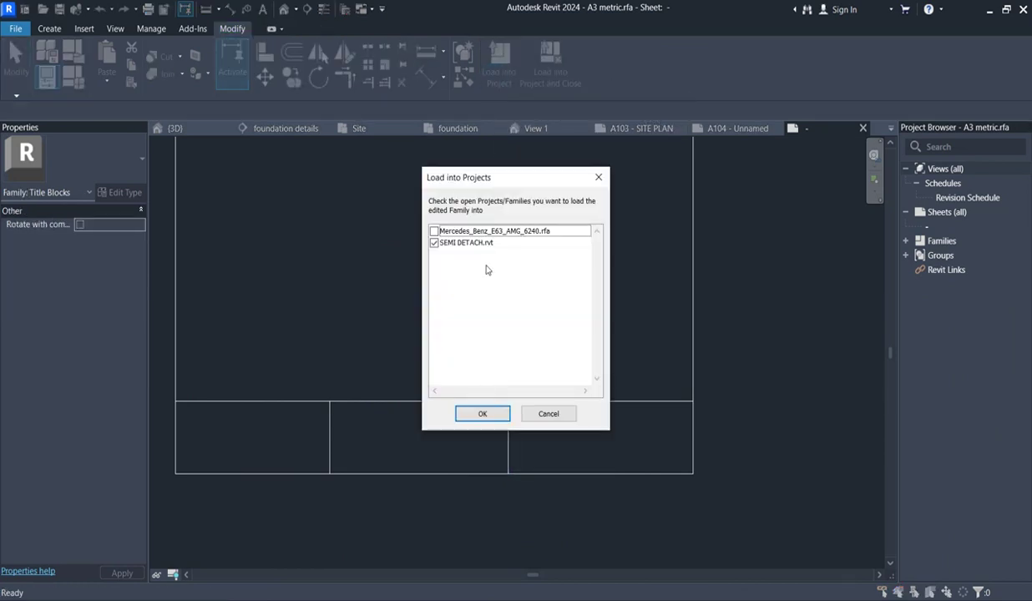
click(467, 415)
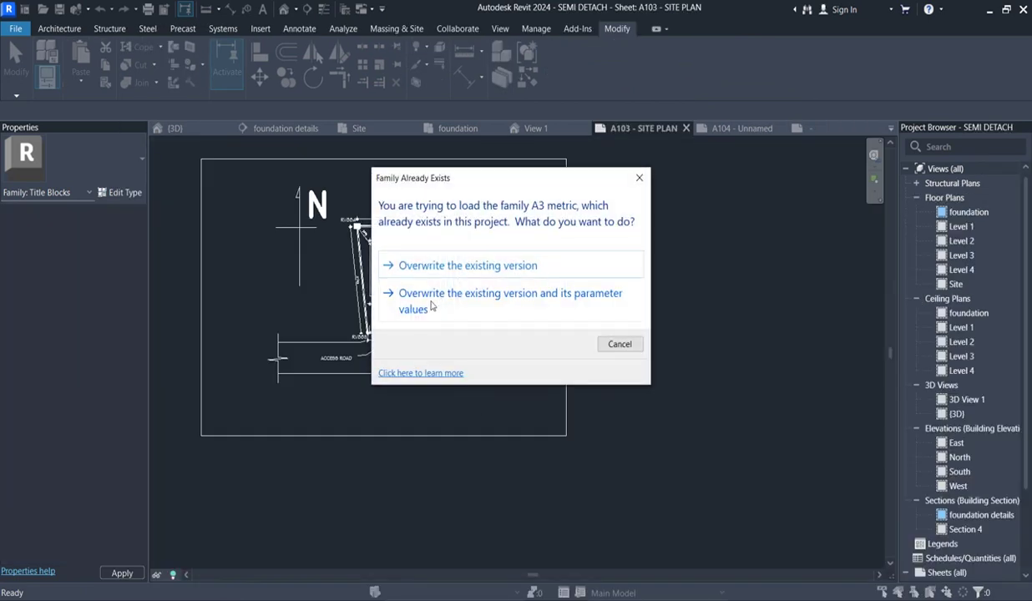
click(434, 304)
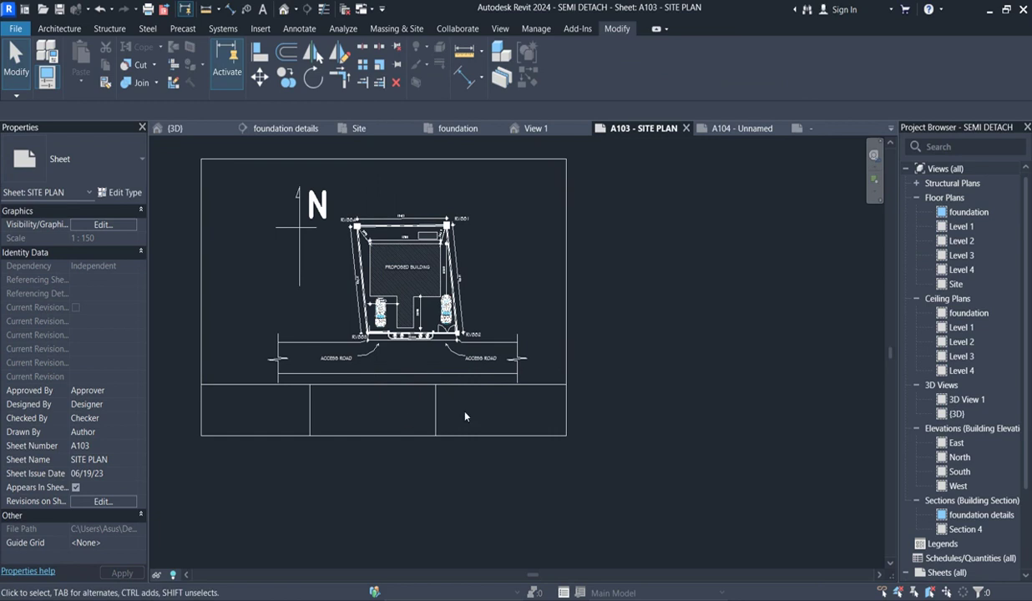
Examine the SITE PLAN sheet, checking the three-part title strip and the plan's placement, labels and dimensions
scroll(488, 424, down, 5)
scroll(367, 402, up, 3)
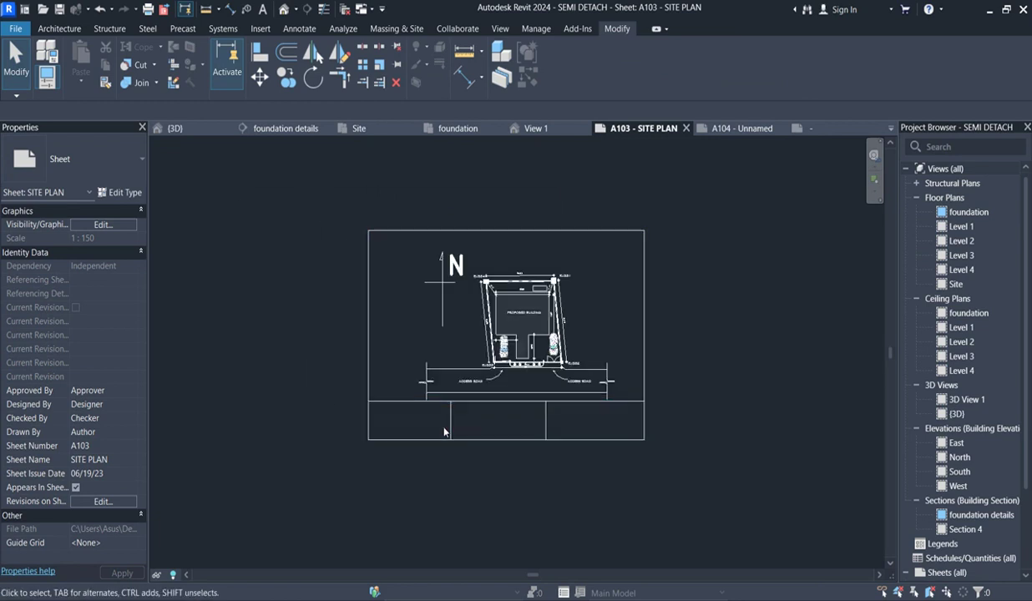
click(451, 427)
scroll(340, 437, down, 3)
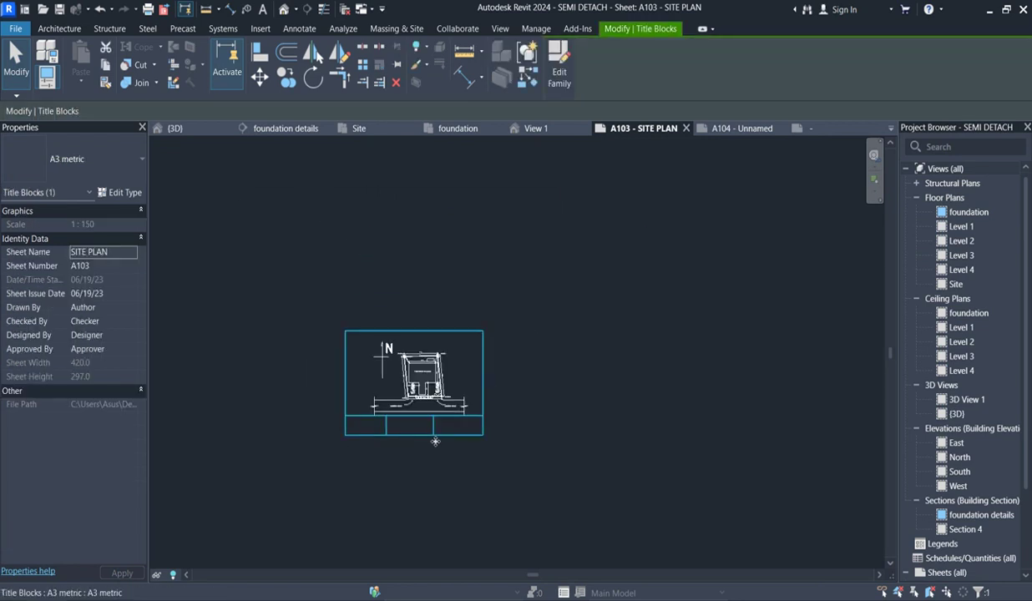
scroll(435, 441, up, 1)
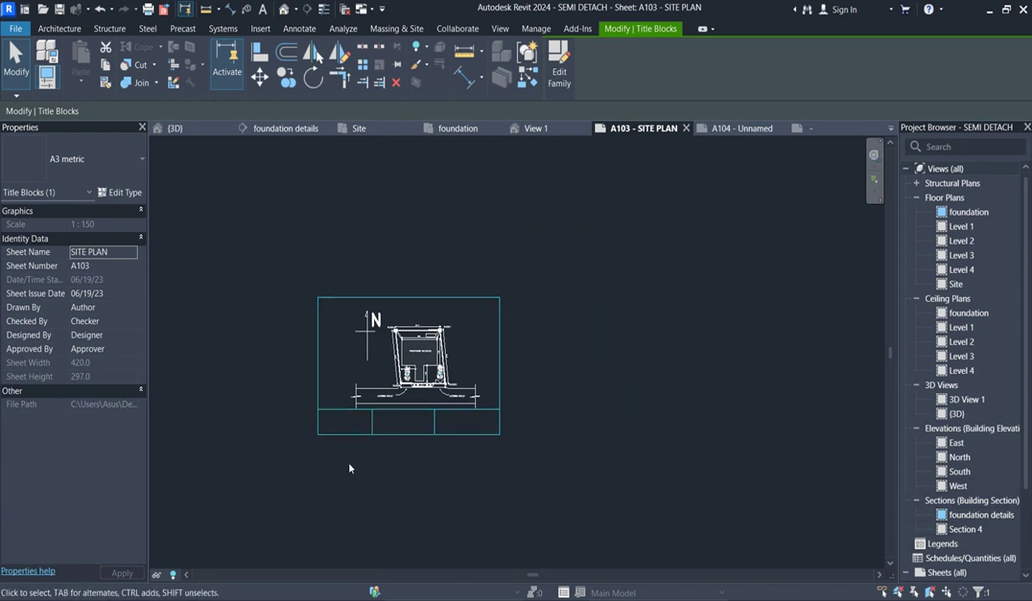
scroll(404, 409, up, 1)
scroll(352, 336, up, 2)
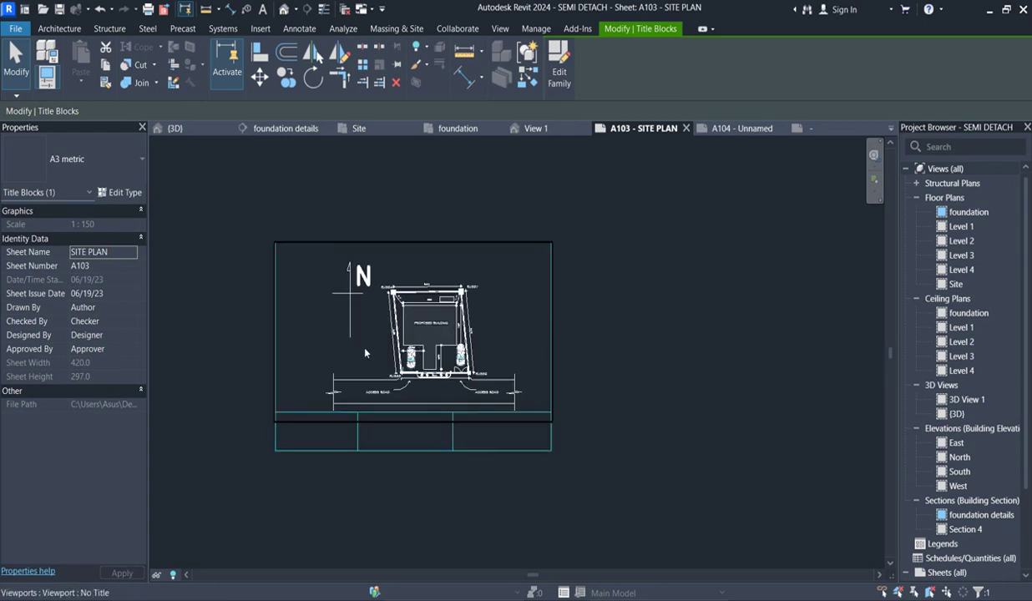
click(434, 350)
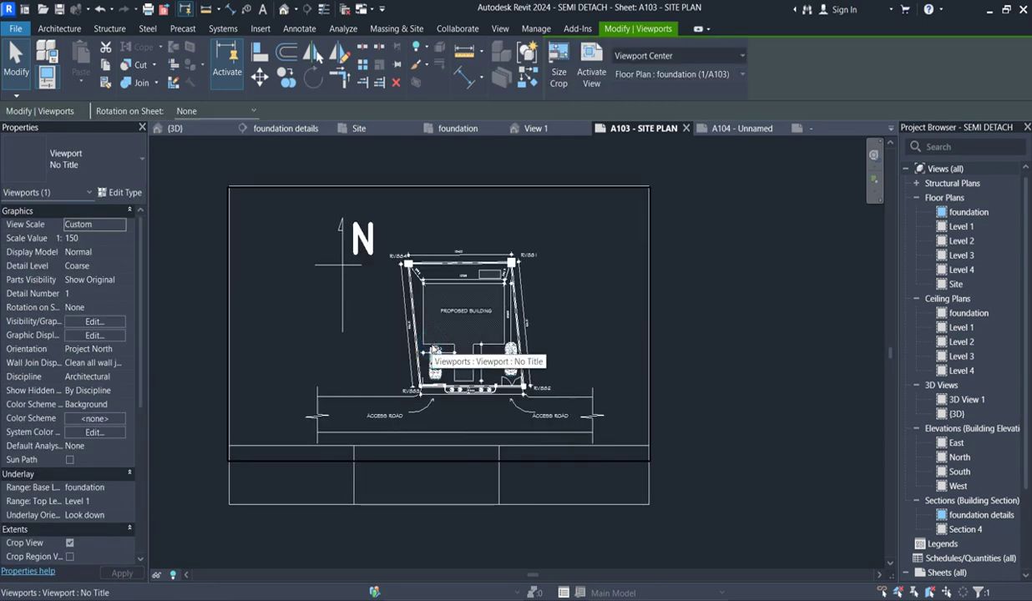
click(735, 321)
scroll(430, 350, down, 3)
scroll(496, 365, up, 4)
scroll(485, 292, down, 3)
scroll(493, 338, down, 3)
scroll(442, 347, up, 2)
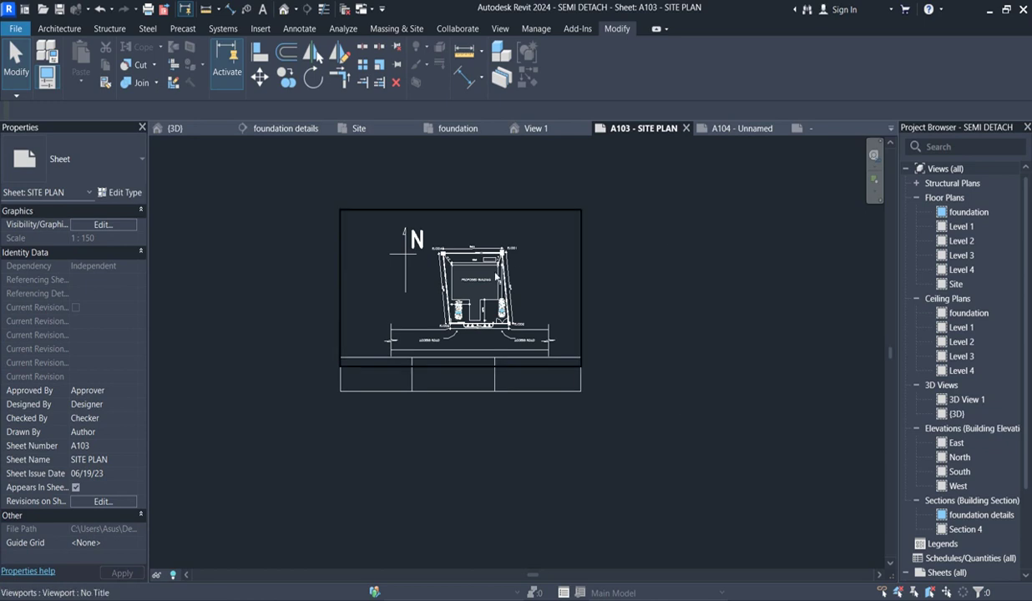
scroll(493, 269, up, 2)
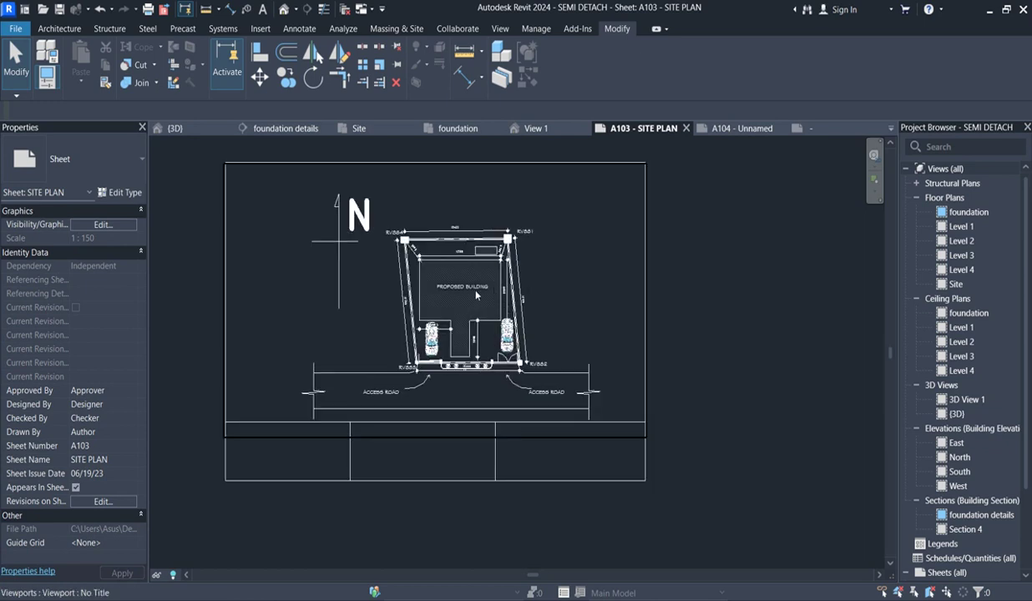
scroll(418, 334, down, 2)
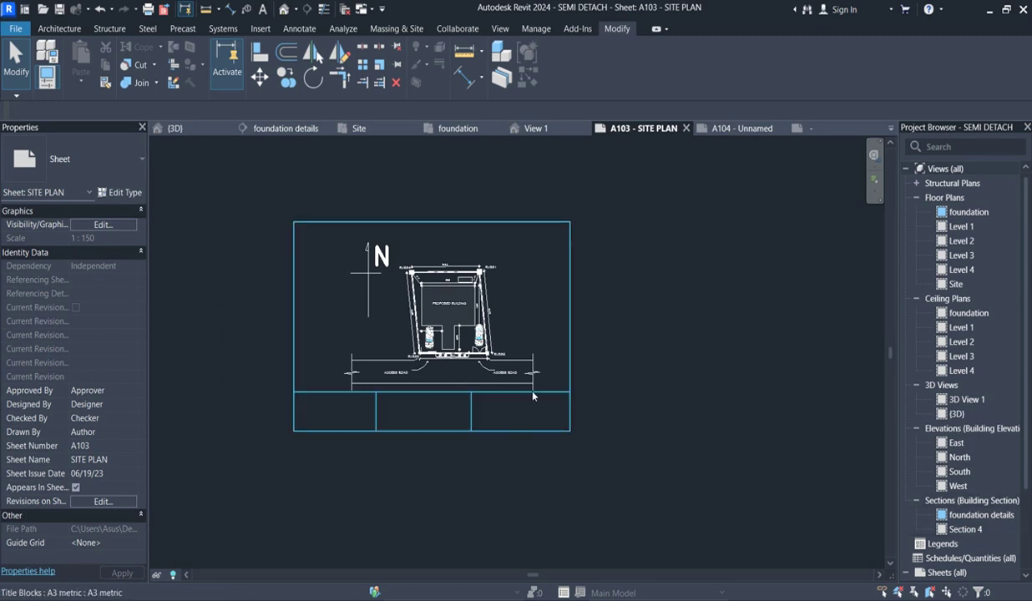
scroll(490, 352, up, 2)
scroll(451, 359, up, 4)
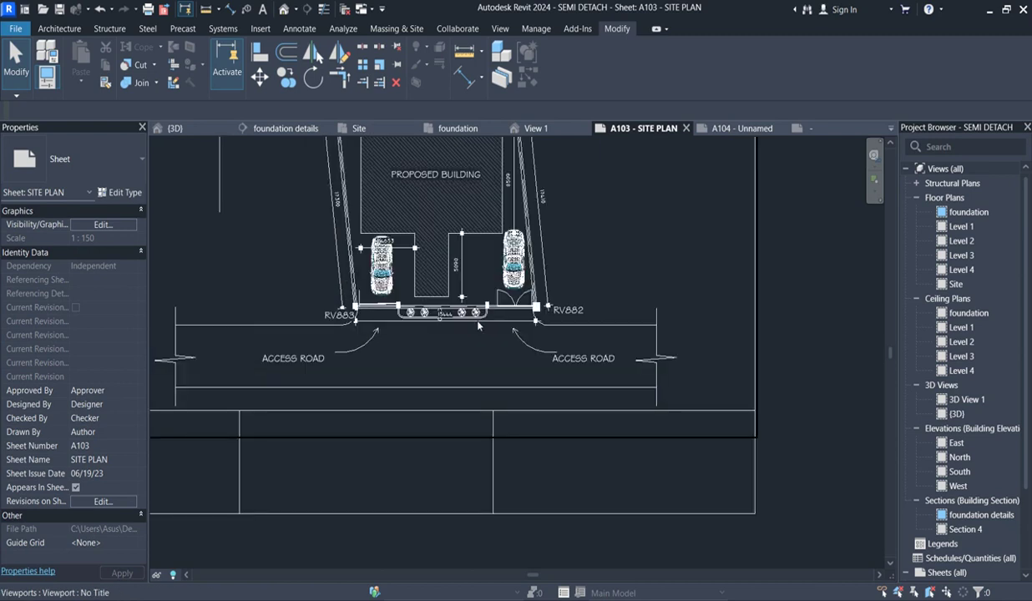
scroll(405, 400, down, 6)
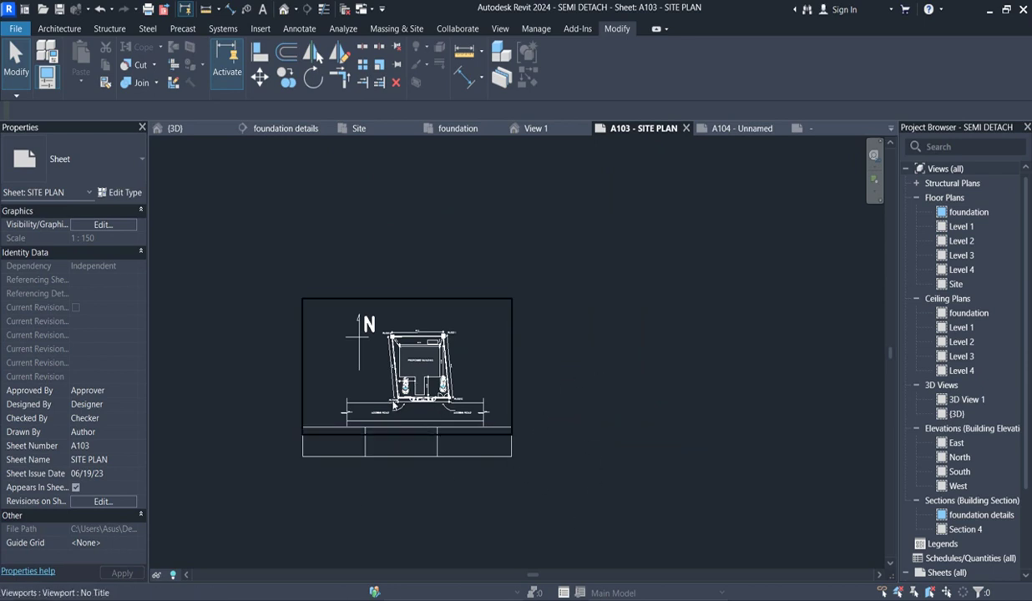
scroll(367, 330, up, 2)
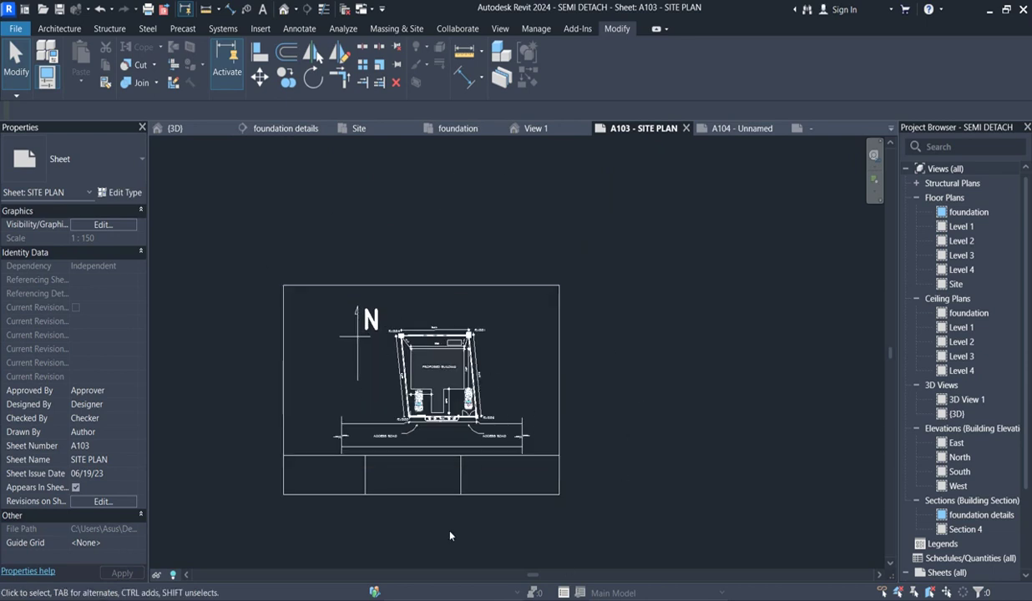
scroll(450, 534, up, 4)
scroll(443, 501, down, 1)
scroll(442, 501, up, 2)
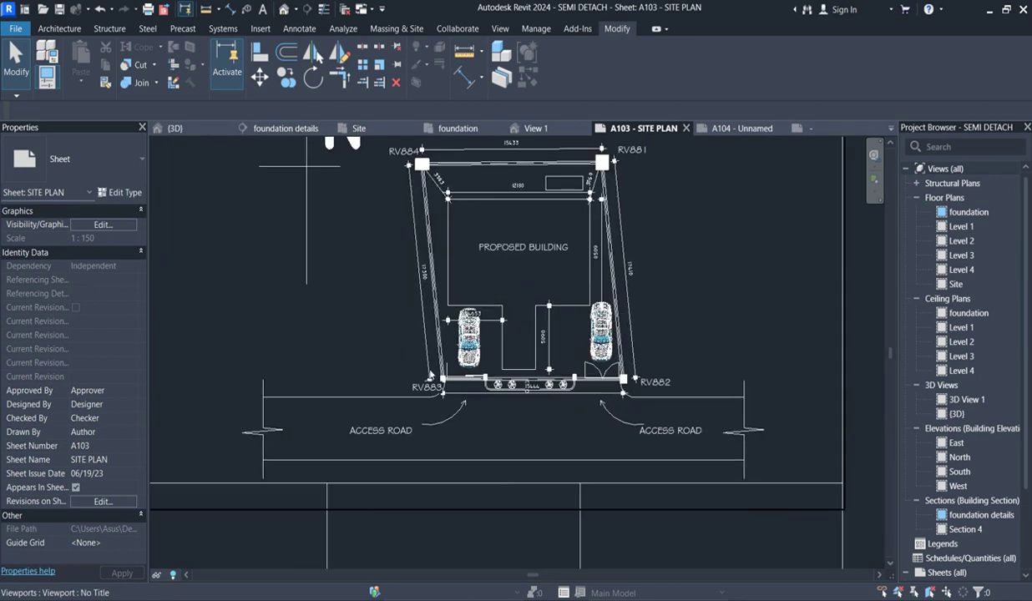